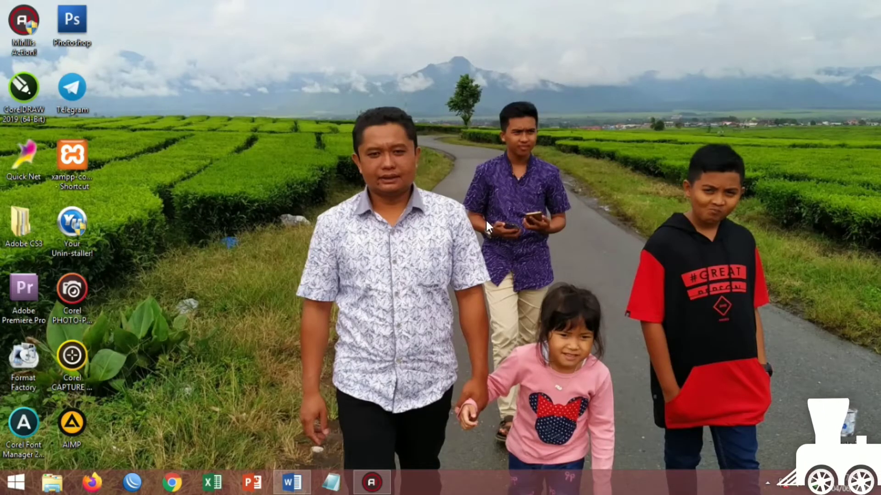
- Open the Soal Bahasa Inggris document and look through its reading texts and multiple-choice questions
left_click(298, 475)
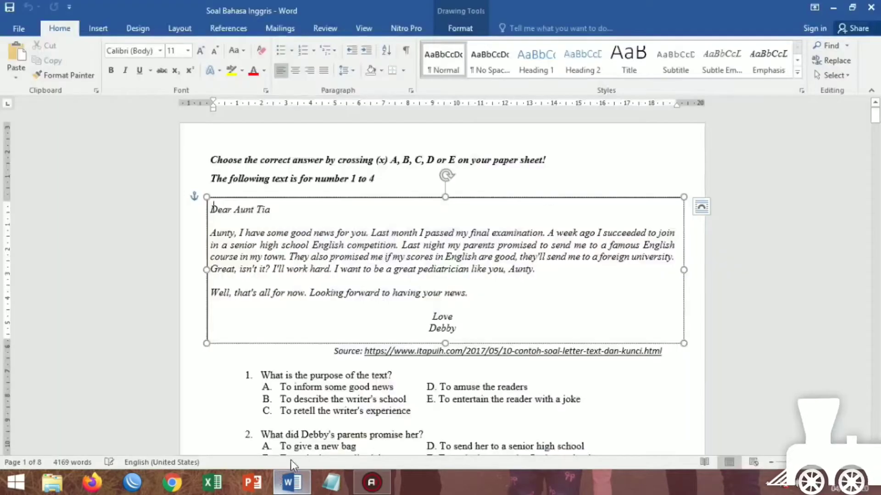
left_click(750, 232)
scroll(258, 250, "down", 2)
scroll(258, 250, "up", 2)
left_click(209, 178)
scroll(360, 202, "down", 9)
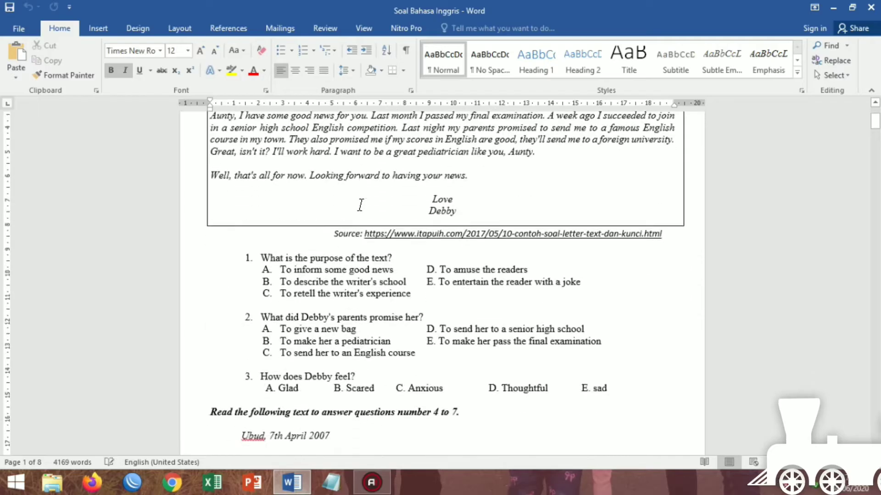
scroll(360, 202, "up", 5)
scroll(359, 202, "down", 8)
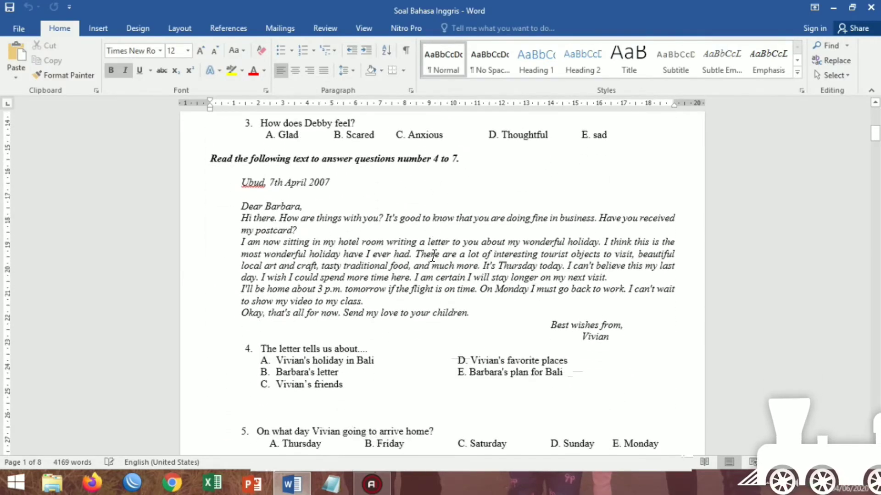
- Open the formatsoal document from the Format soal folder in Indo CBT 2020 on drive E and review its question layout
left_click(51, 482)
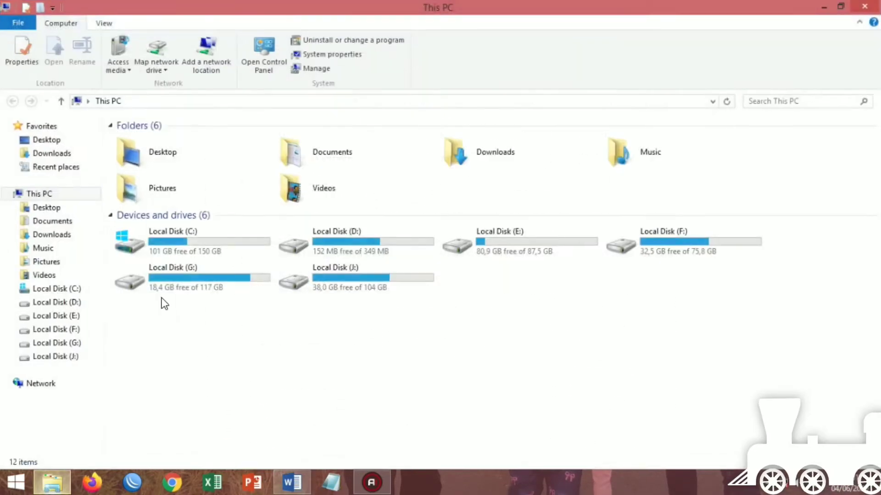
double_click(525, 245)
double_click(419, 172)
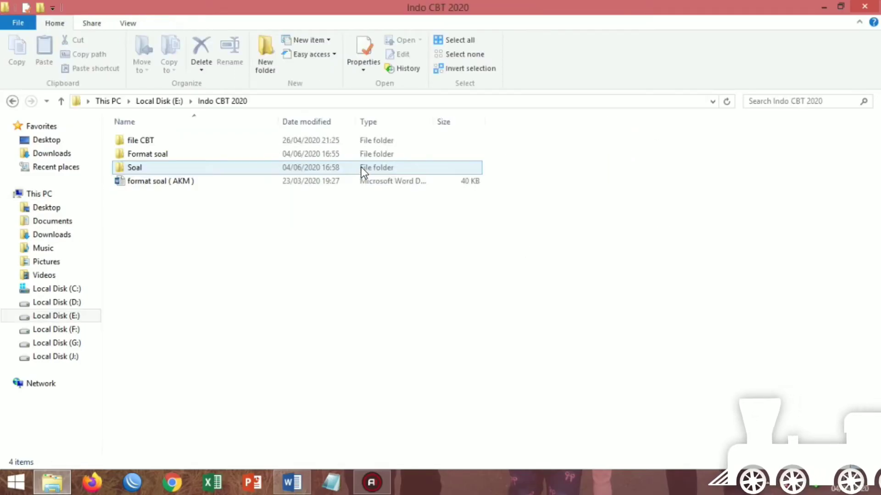
double_click(203, 154)
double_click(165, 149)
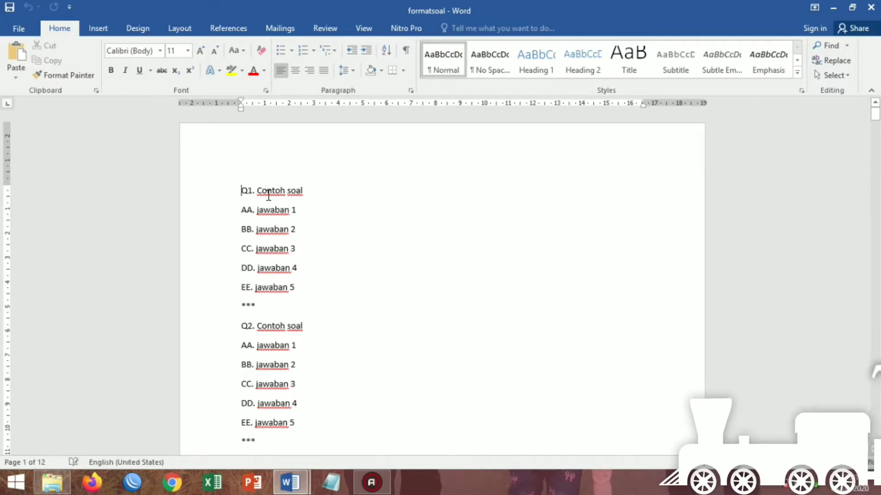
scroll(298, 250, "down", 8)
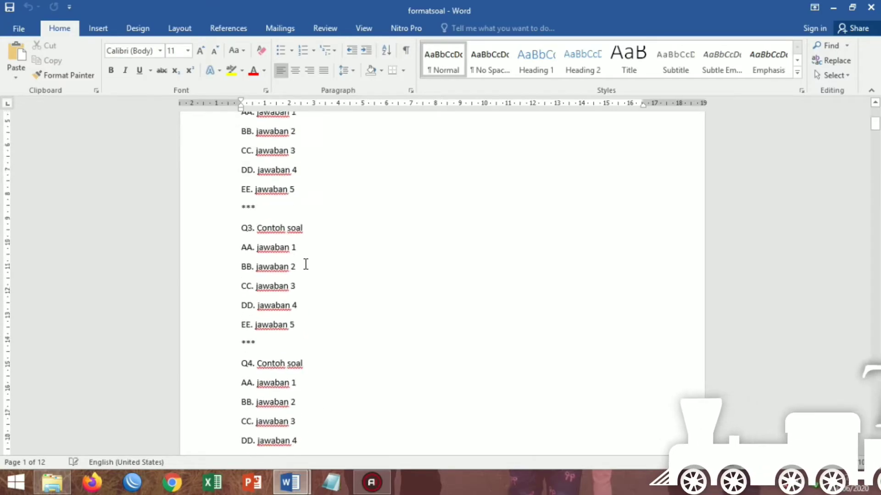
scroll(306, 256, "up", 8)
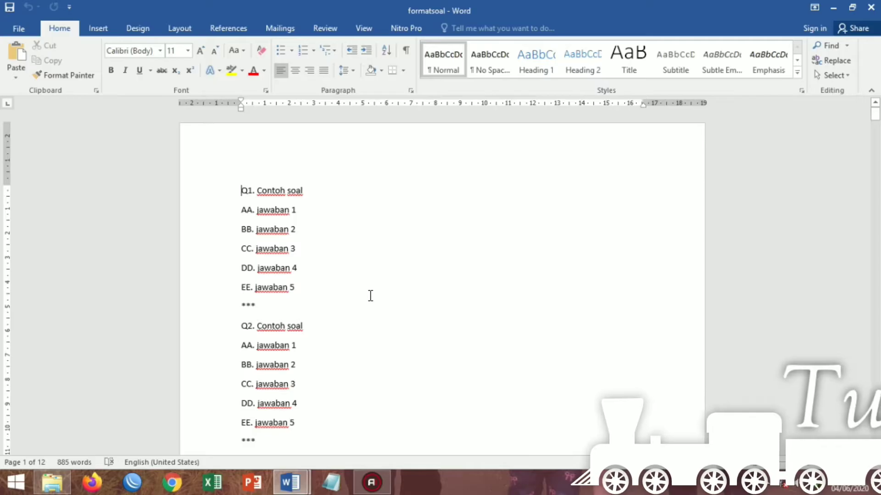
scroll(371, 296, "down", 3)
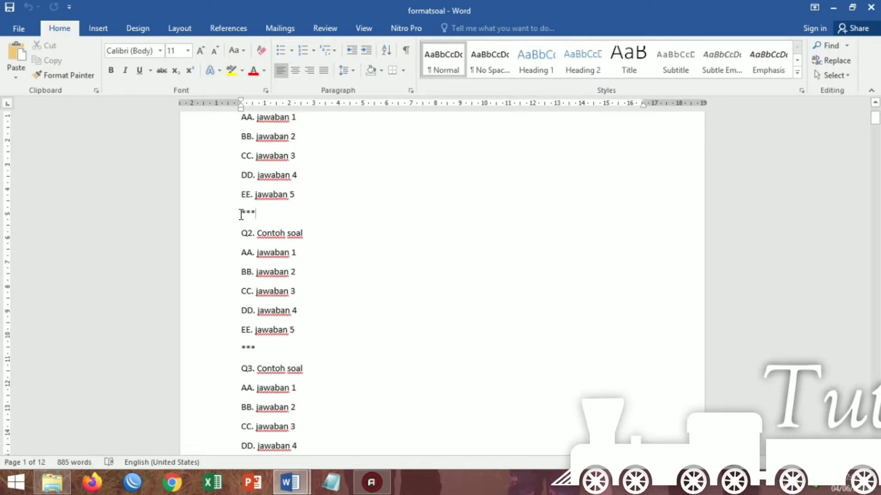
scroll(399, 232, "up", 3)
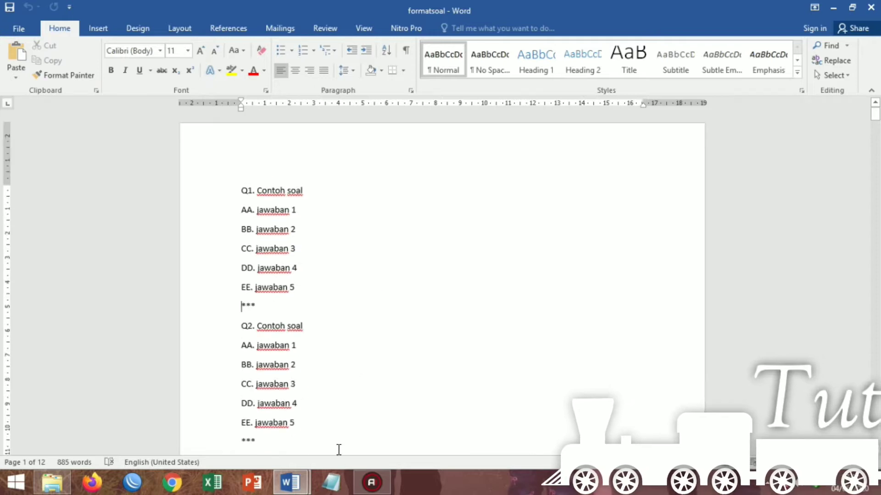
- In Soal Bahasa Inggris, copy the opening instructions, the boxed letter with its source, and question 1 with its answer options
mouse_move(290, 482)
left_click(246, 435)
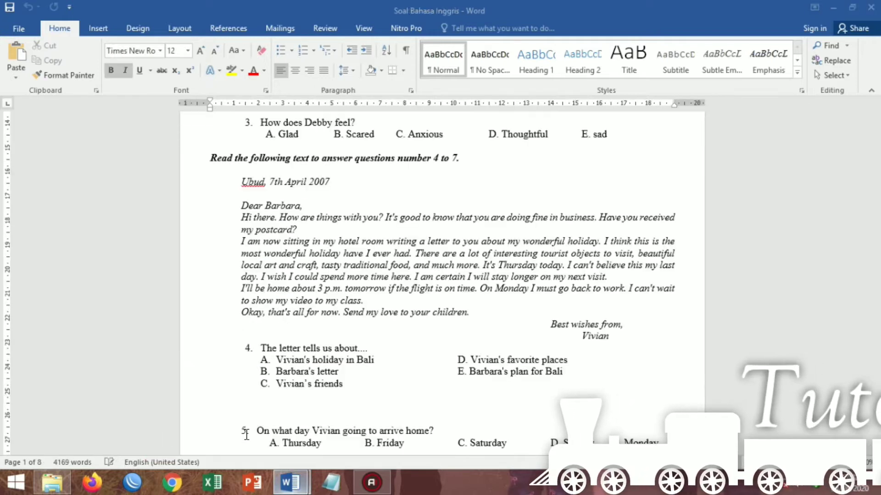
scroll(324, 303, "up", 9)
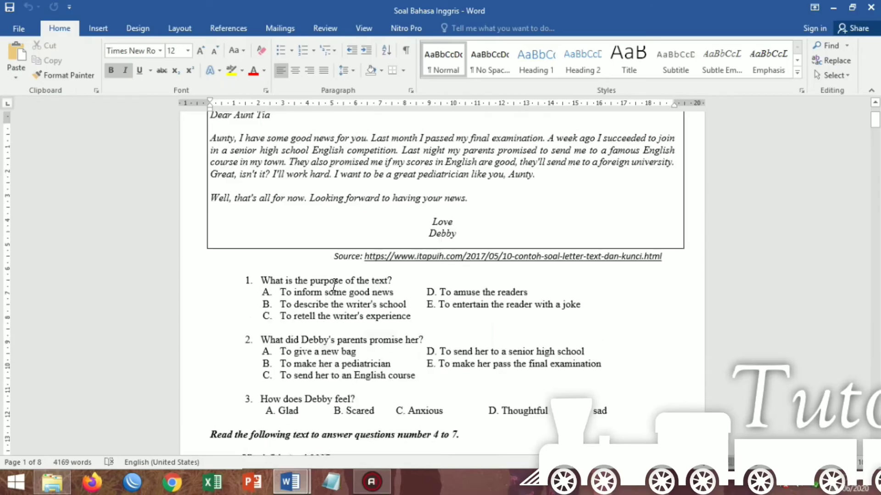
scroll(334, 284, "up", 3)
left_click_drag(205, 159, 486, 243)
right_click(428, 211)
left_click(451, 235)
- Replace the placeholder text "Contoh soal" of Q1 in the formatsoal document with the copied question content
mouse_move(290, 482)
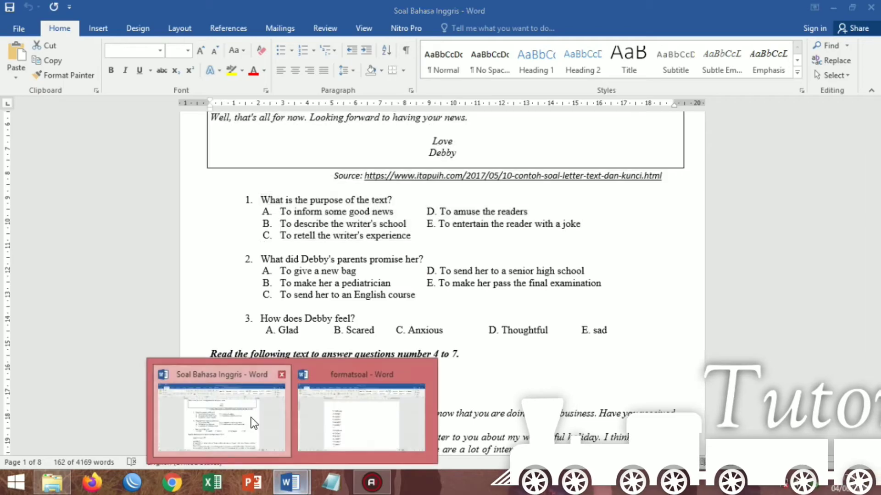
left_click(335, 430)
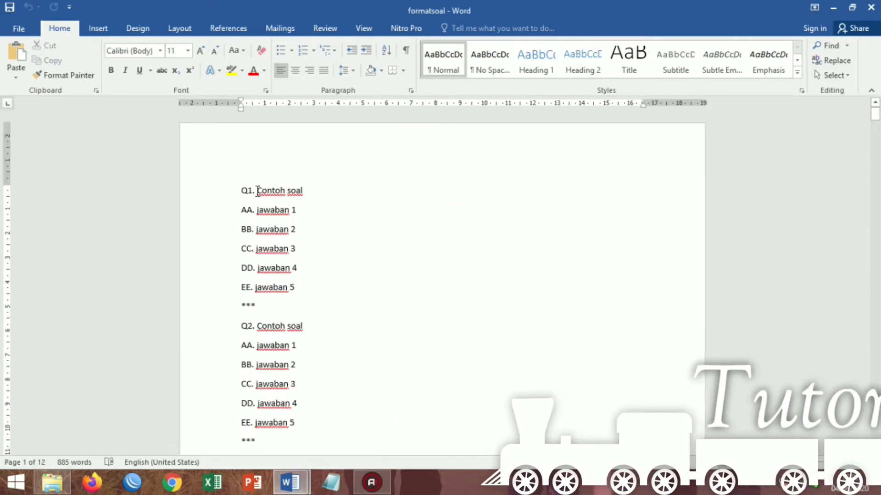
left_click_drag(257, 191, 305, 192)
left_click(338, 196)
key("BackSpace")
key("BackSpace")
key("BackSpace")
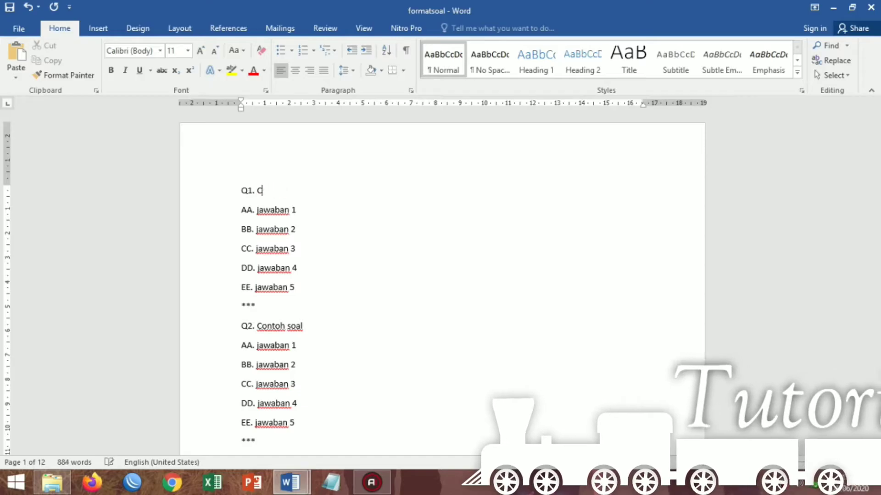
key("ctrl+v")
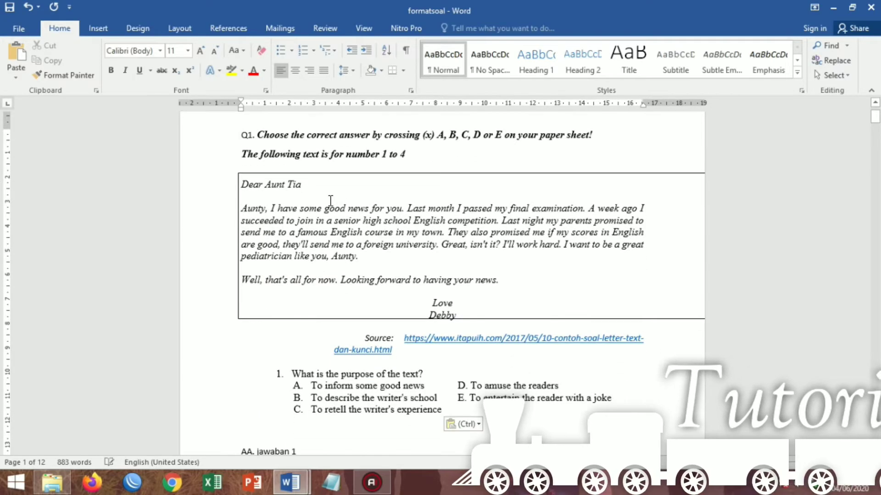
- Remove the automatic number and indent from the pasted question "What is the purpose of the text?"
scroll(331, 200, "down", 3)
left_click(292, 281)
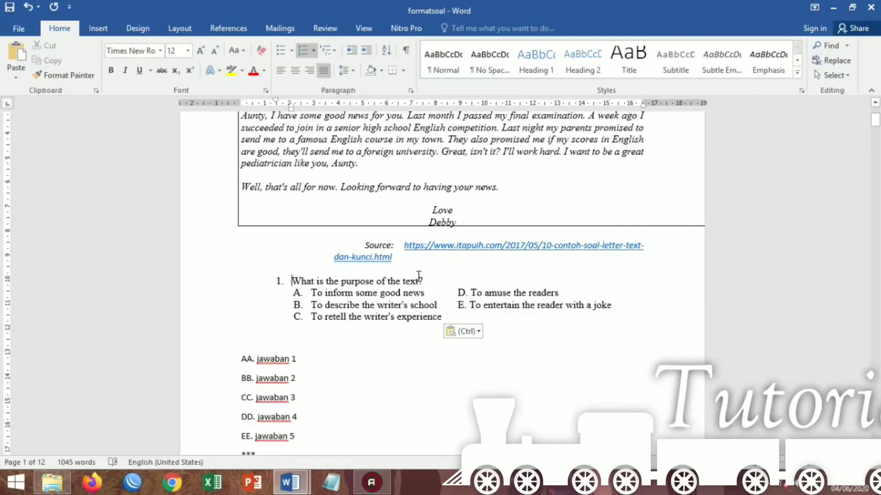
key("BackSpace")
key("BackSpace")
key("Down")
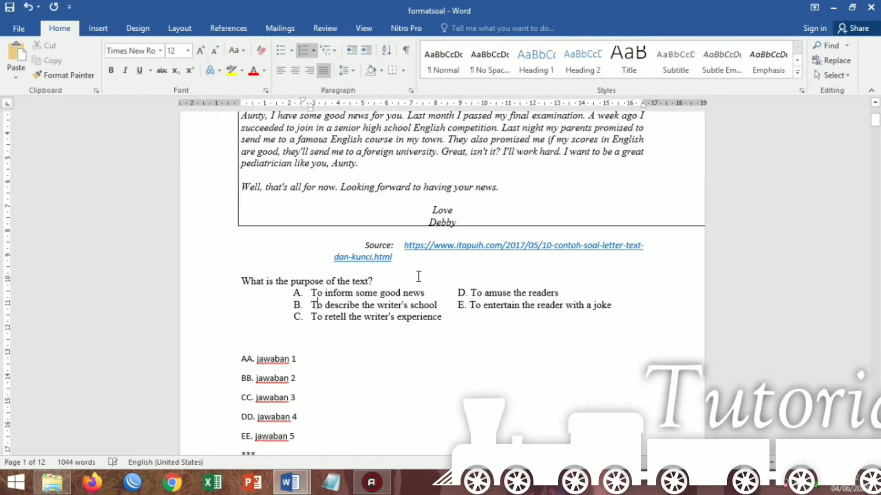
key("End")
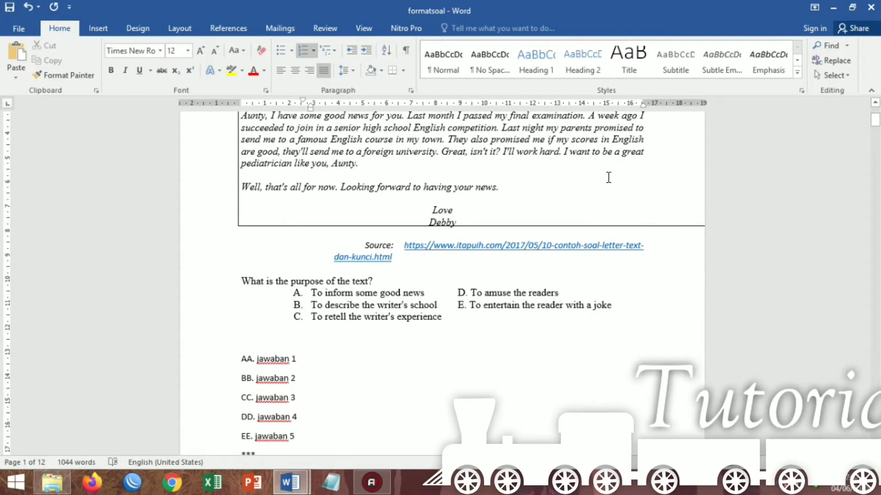
- Try to convert the pasted lettered answer options into a bulleted list
left_click_drag(289, 297, 524, 336)
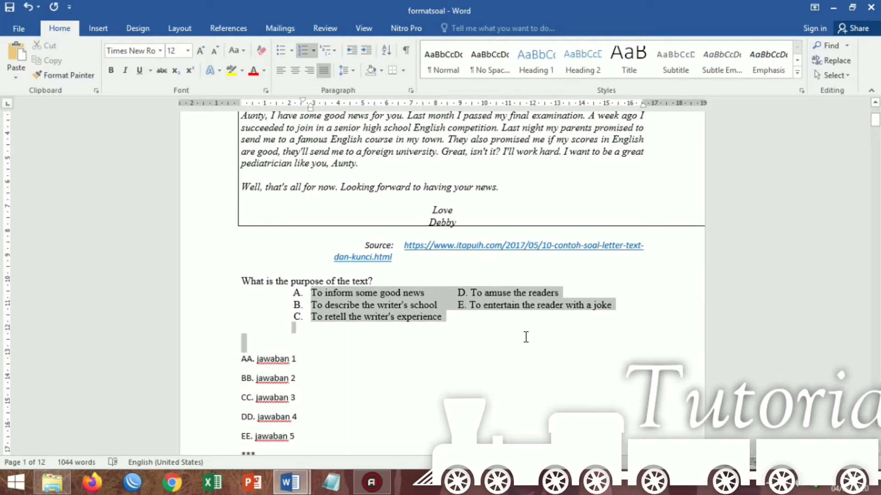
left_click(276, 53)
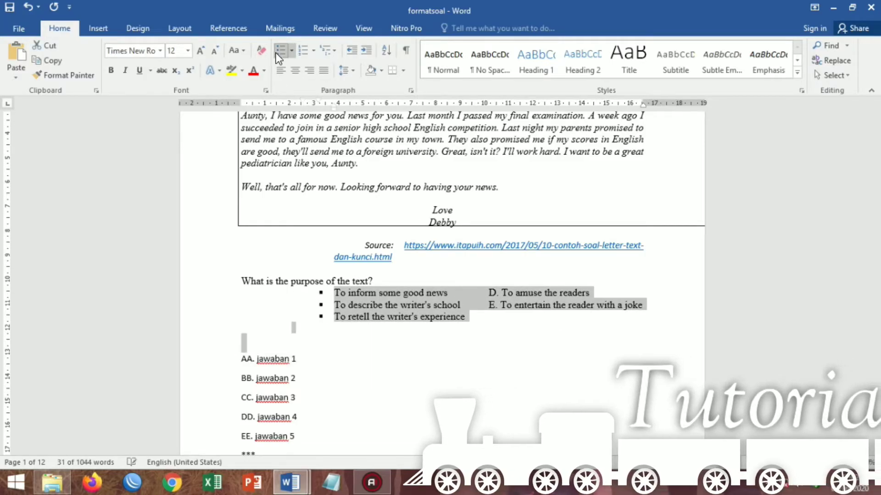
left_click(335, 293)
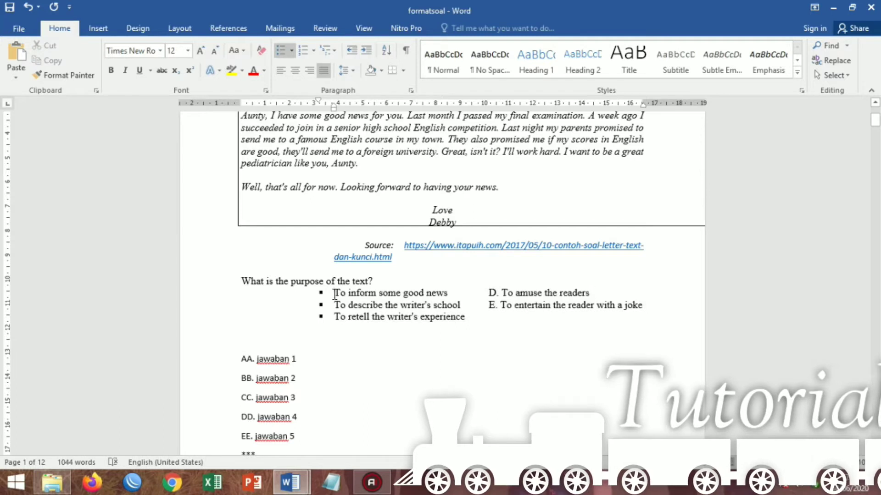
key("ctrl+z")
- Remove the automatic lettering from the pasted answer options and align their indents with the page's left margin
left_click(316, 53)
left_click(319, 85)
left_click(317, 293)
key("Home")
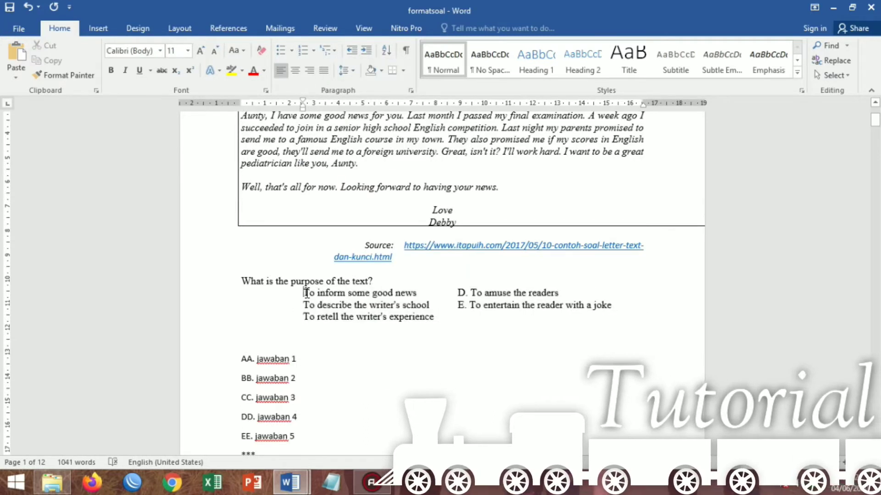
left_click_drag(297, 297, 468, 324)
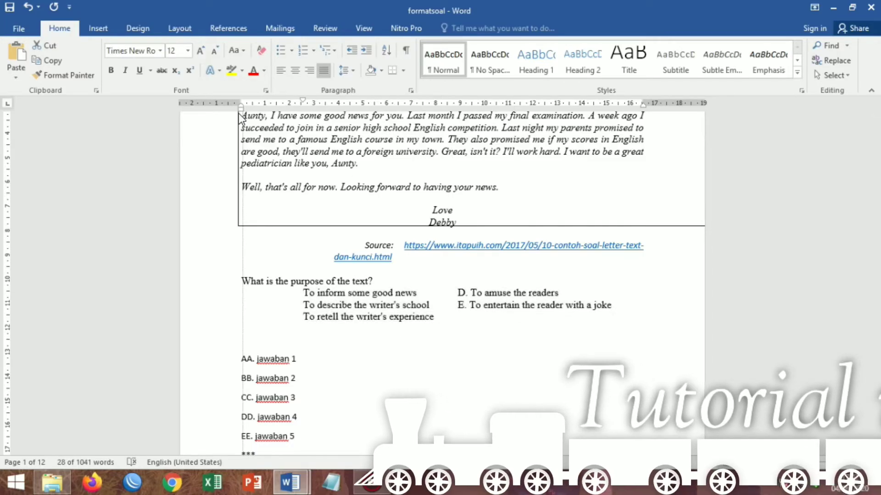
left_click_drag(301, 101, 238, 104)
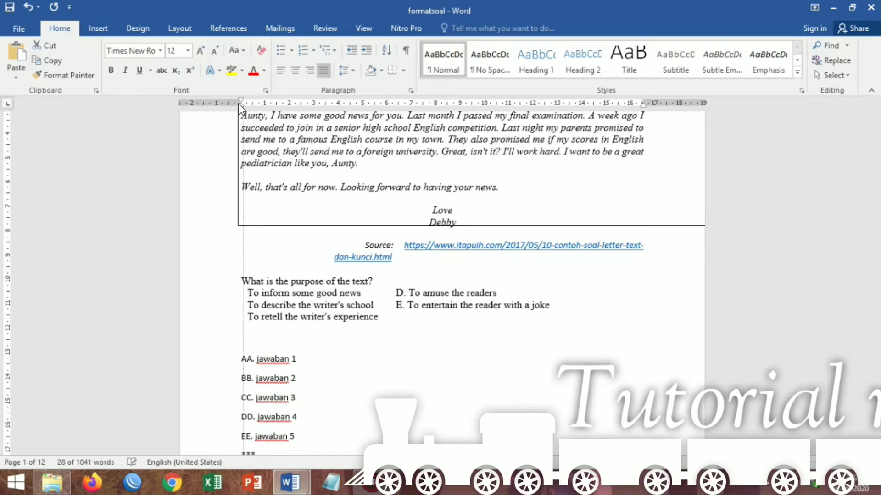
left_click(315, 334)
- Prefix the first three pasted answer options with "AA. ", "BB. " and "CC. "
left_click(243, 294)
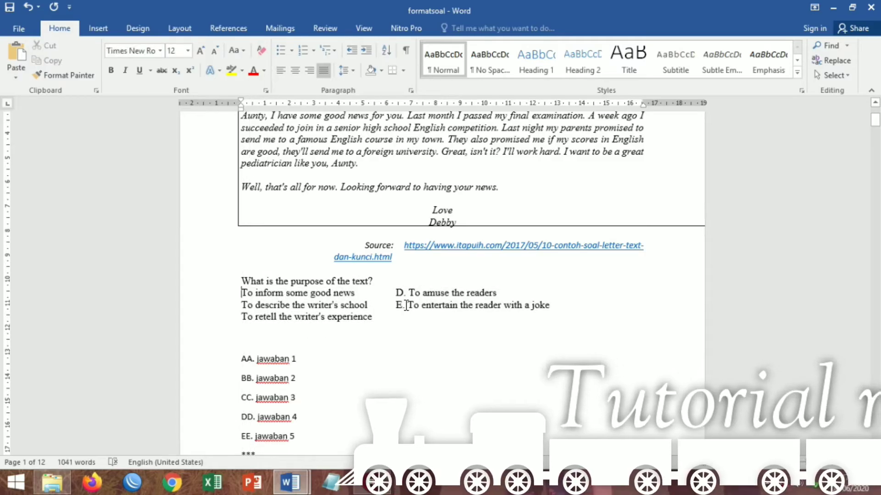
type("AA. ")
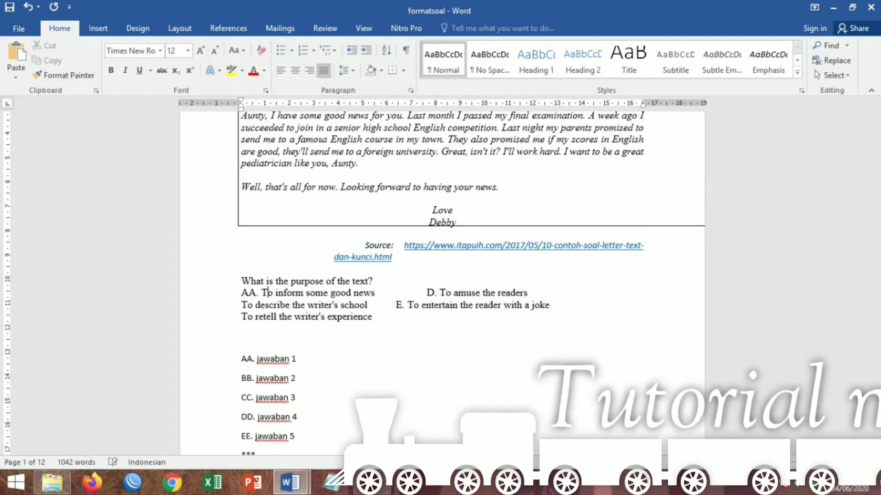
type("BB. ")
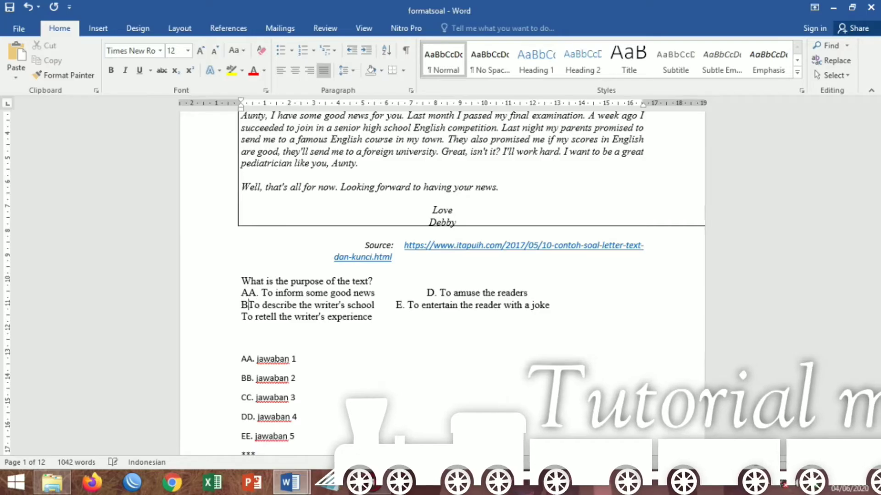
type("CC.")
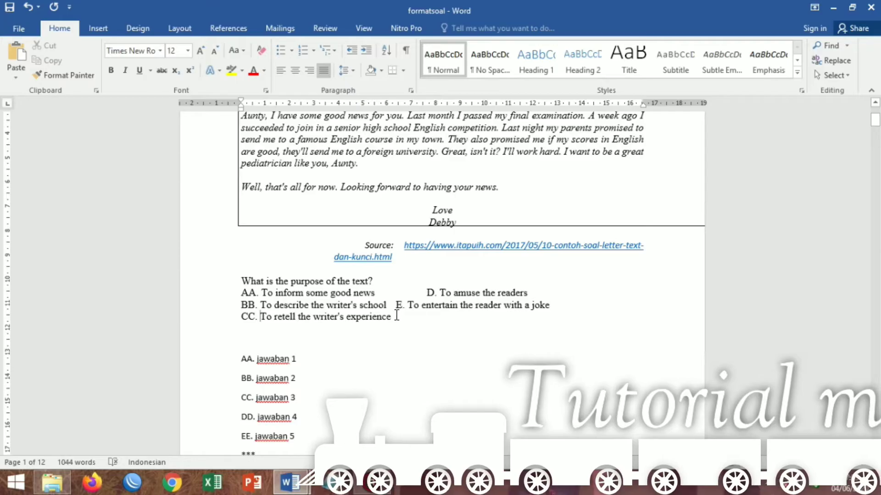
- Relabel the fourth and fifth answer options from D and E to "DD." and "EE."
left_click(437, 292)
key("BackSpace")
key("BackSpace")
key("BackSpace")
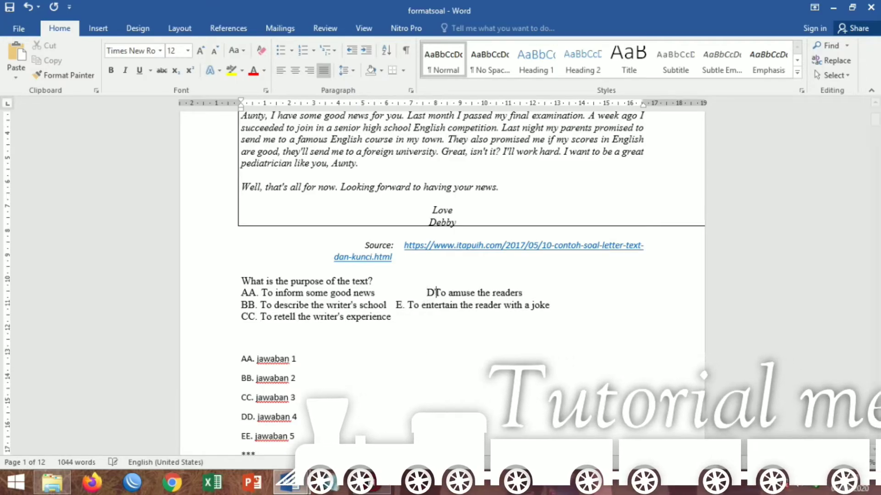
type("DD.")
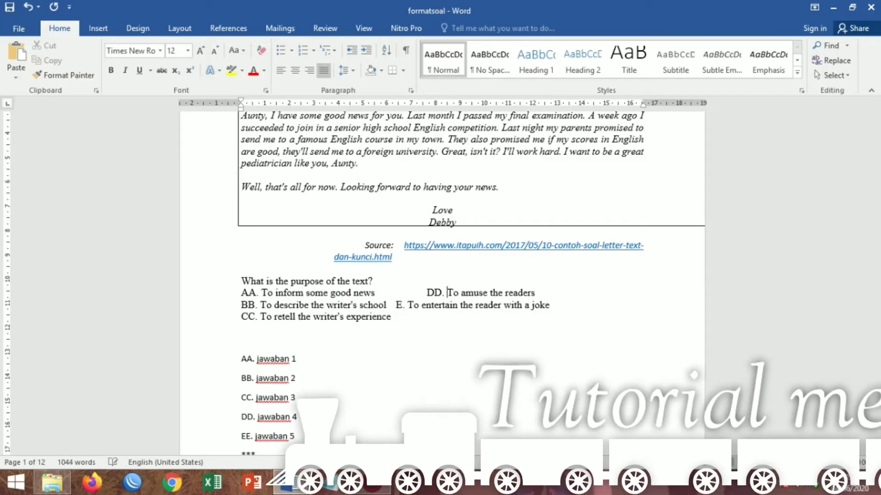
key("BackSpace")
key("BackSpace")
key("BackSpace")
type("EE.")
- Copy the *** separator above Q2 and paste it directly below the last pasted answer option
scroll(409, 314, "down", 3)
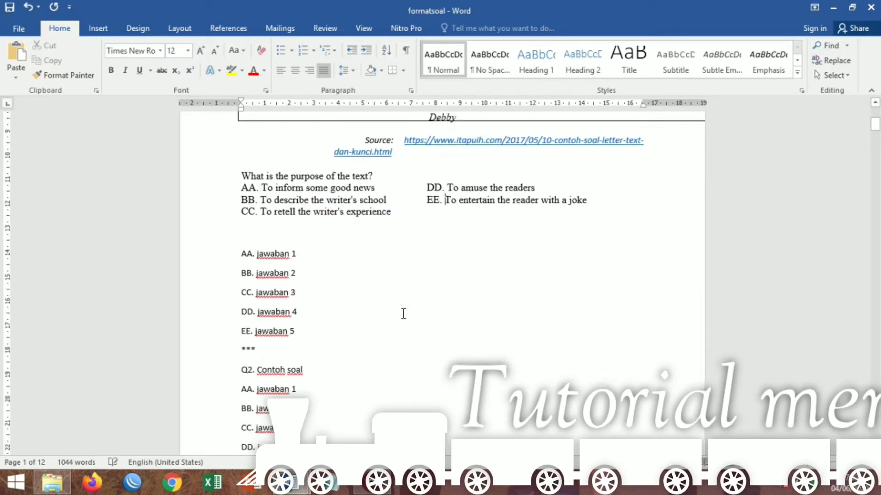
left_click_drag(241, 329, 270, 333)
key("ctrl+c")
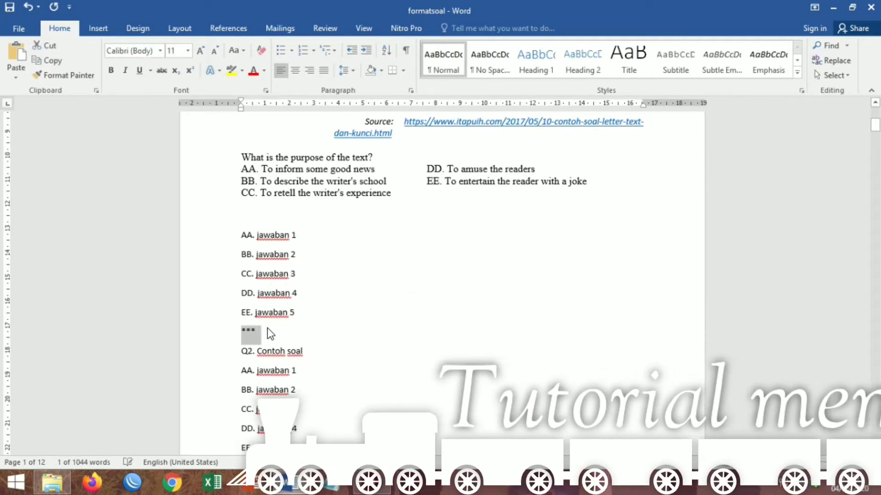
left_click(258, 208)
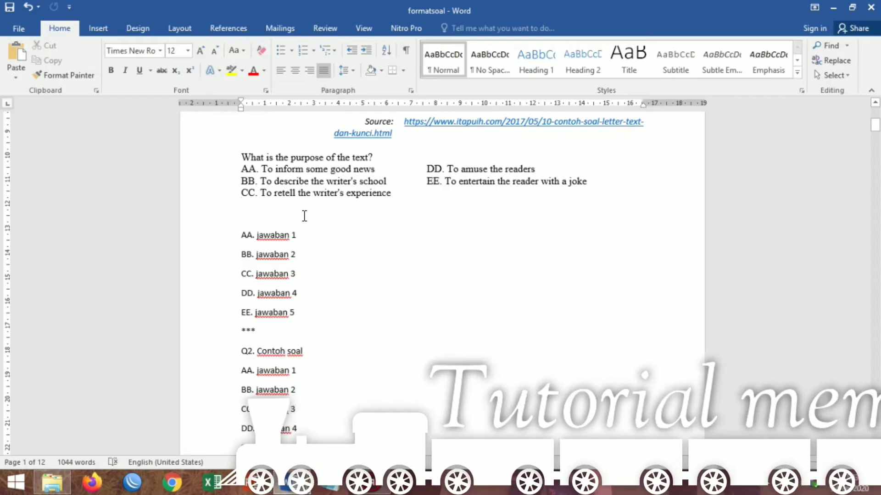
key("ctrl+v")
- Delete the leftover placeholder answers "jawaban 1" to "jawaban 5" and the duplicate *** separator below the first question
left_click_drag(242, 248, 291, 345)
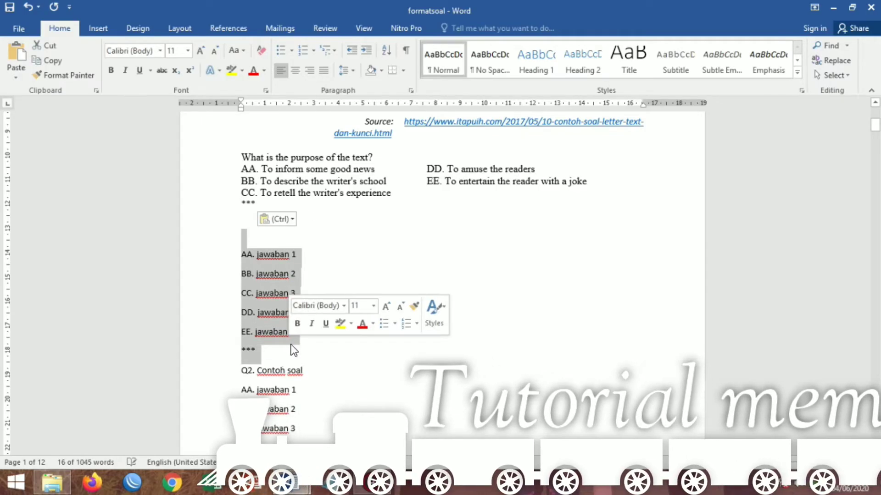
key("Delete")
- Move and resize the rectangle so that it frames the whole letter text under Q1
scroll(314, 337, "up", 4)
scroll(314, 337, "up", 3)
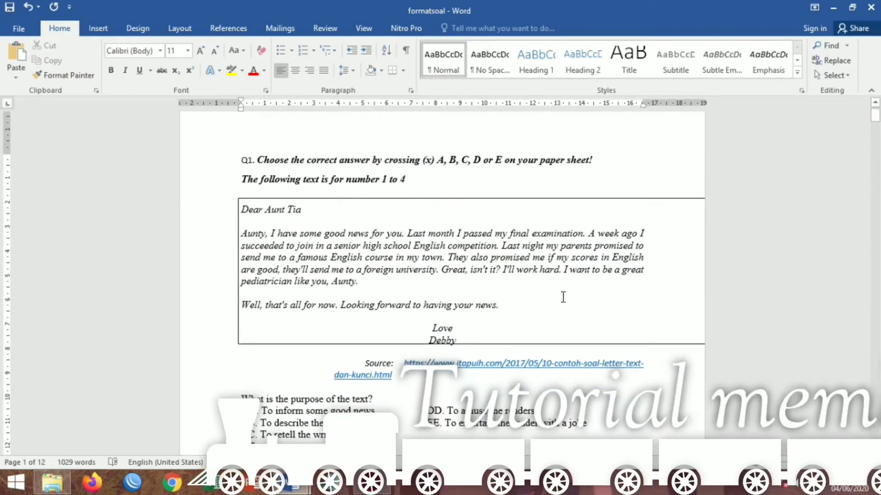
left_click(668, 222)
left_click_drag(645, 200, 590, 210)
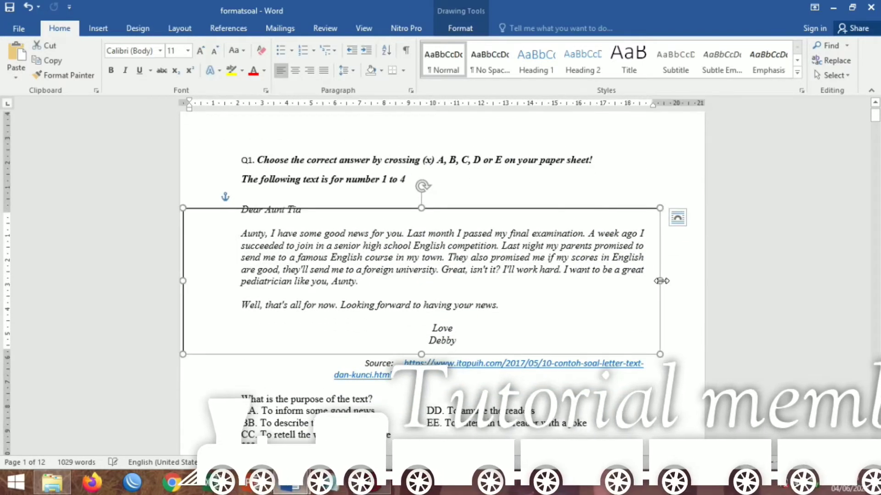
left_click_drag(181, 279, 229, 282)
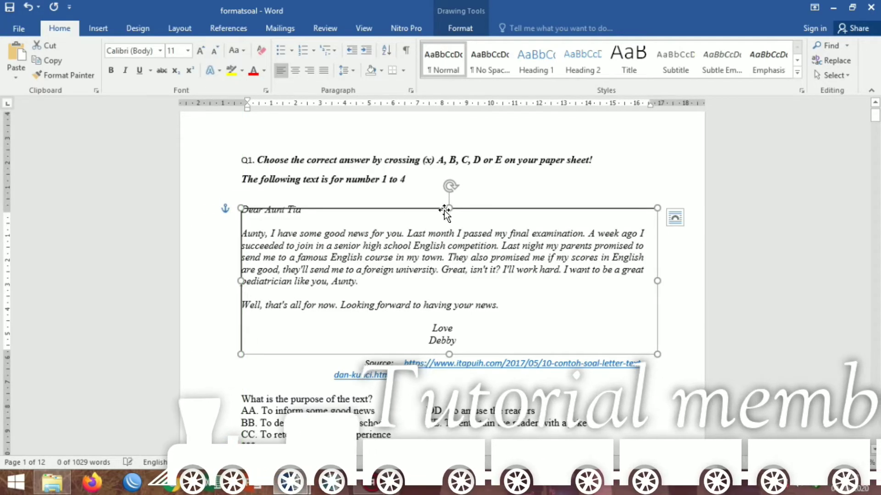
left_click_drag(449, 208, 449, 204)
left_click_drag(240, 280, 227, 281)
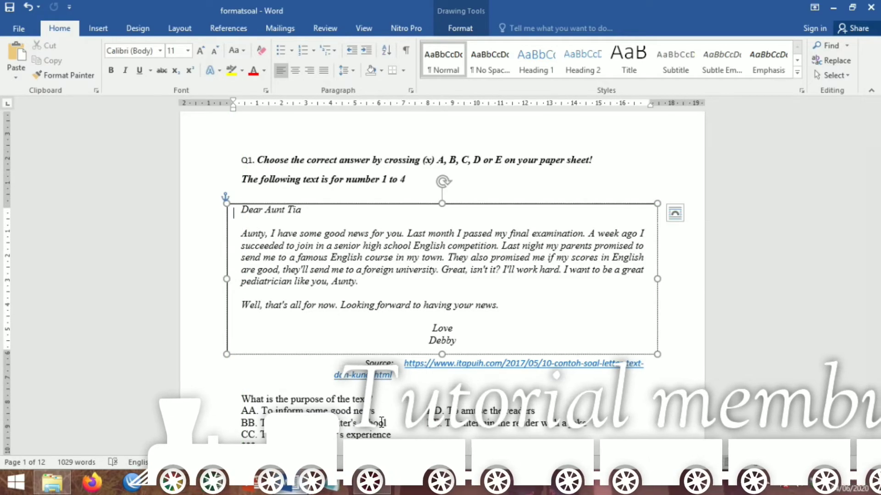
- Switch to the Soal Bahasa Inggris document and copy question 2 with its five answer options
scroll(442, 282, "down", 3)
left_click(292, 483)
left_click(220, 403)
scroll(322, 264, "down", 4)
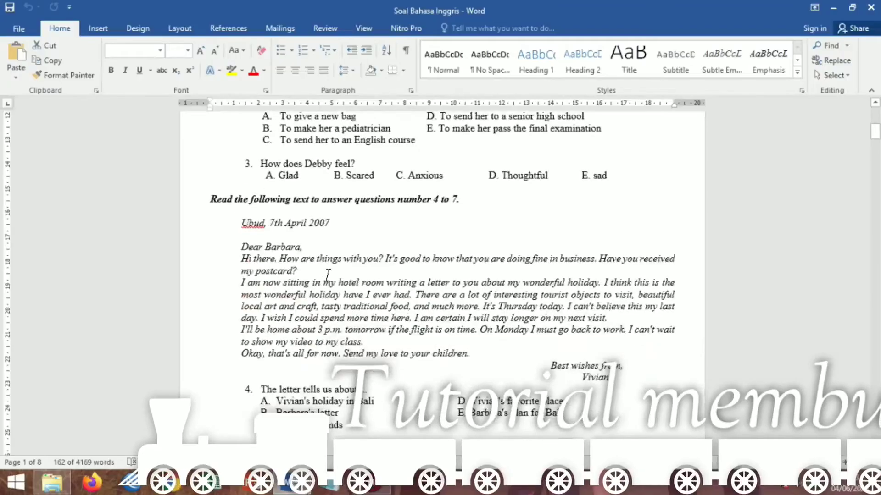
scroll(323, 264, "up", 6)
scroll(323, 264, "down", 1)
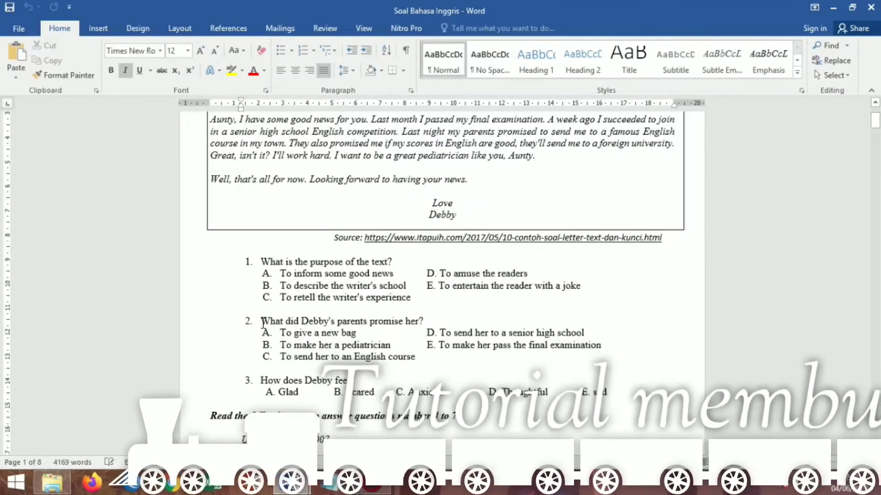
left_click_drag(261, 321, 457, 359)
key("ctrl+c")
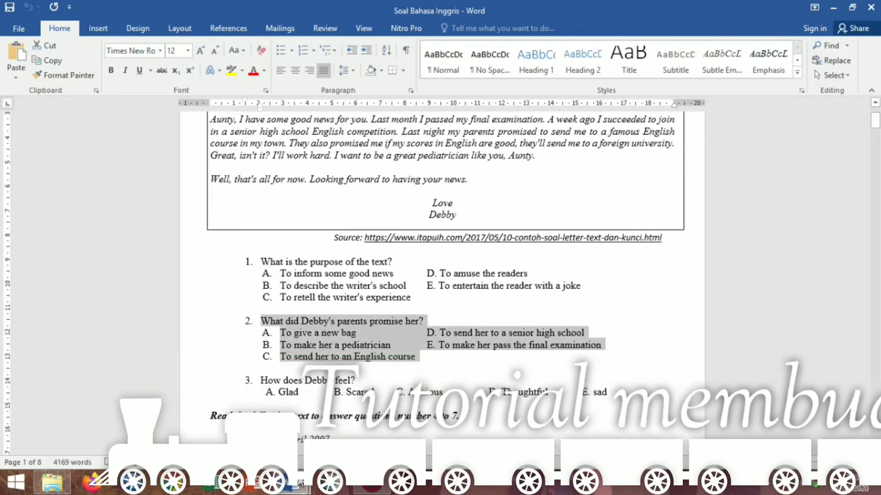
- Switch back to formatsoal and paste the copied question over the "Contoh soal" placeholder of Q2
left_click(353, 390)
scroll(386, 336, "down", 2)
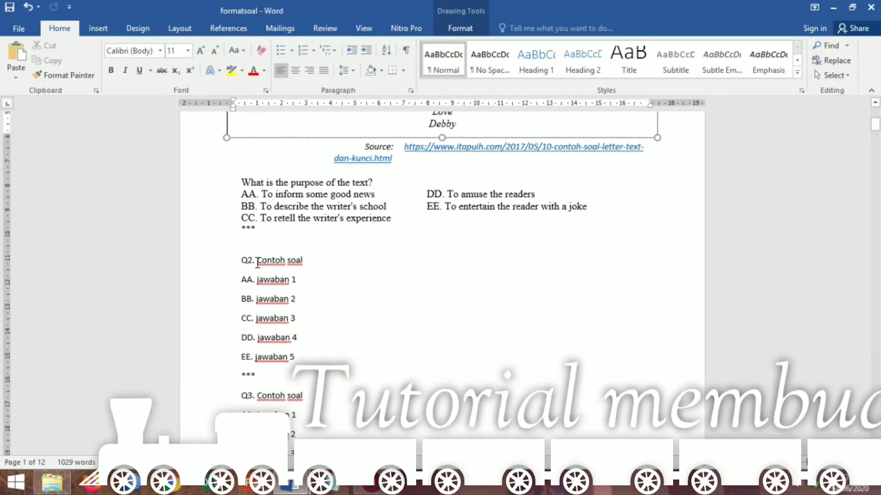
left_click_drag(256, 260, 310, 261)
key("ctrl+v")
- Remove the automatic numbering before Q2 and align the question line with the page's left margin
left_click(291, 260)
key("BackSpace")
key("BackSpace")
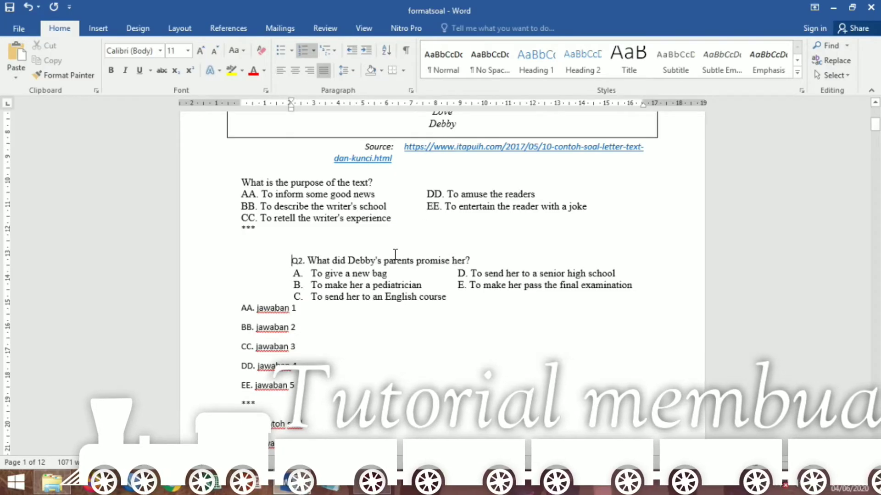
key("shift+Down")
key("shift+Down")
key("shift+Down")
key("shift+Down")
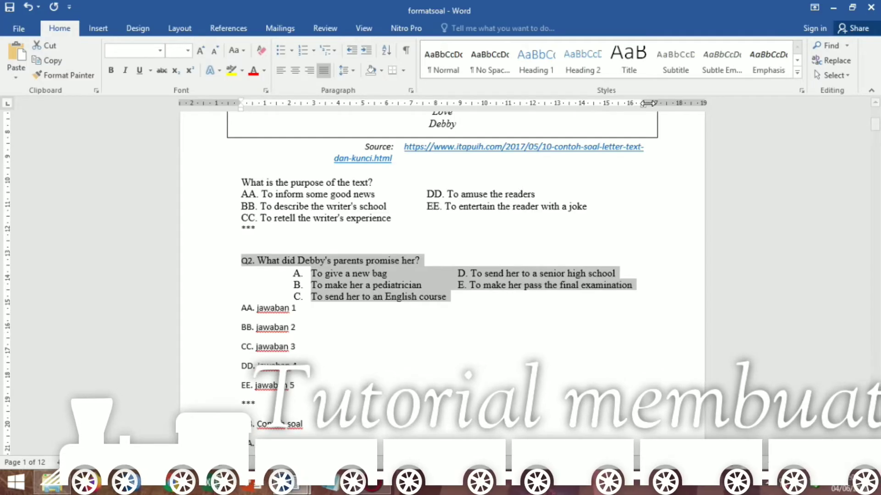
left_click(428, 260)
- Remove the automatic lettering from Q2's answer options and align their indents with the page's left margin
left_click_drag(315, 275, 447, 313)
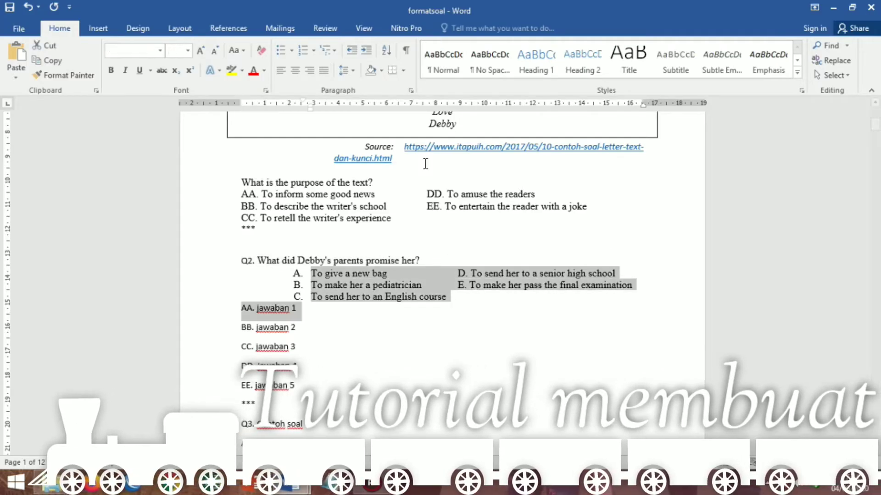
left_click(314, 51)
left_click(315, 98)
left_click_drag(303, 274, 519, 299)
mouse_move(303, 110)
left_mouse_down()
mouse_move(232, 114)
mouse_move(240, 116)
left_mouse_up()
- Prefix Q2's first three answer options with "AA. ", "BB. " and "CC. "
left_click(243, 277)
type("AA.")
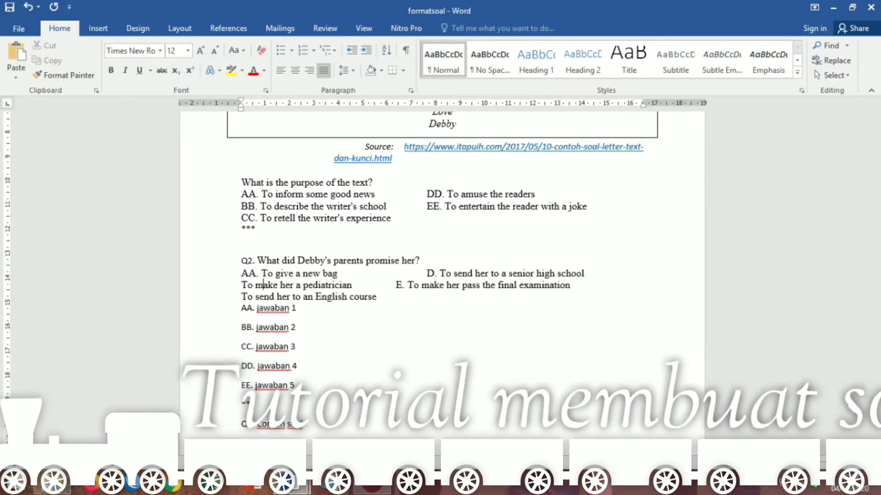
left_click(242, 285)
type("BB.")
key("Down")
type("CC.")
key("Down")
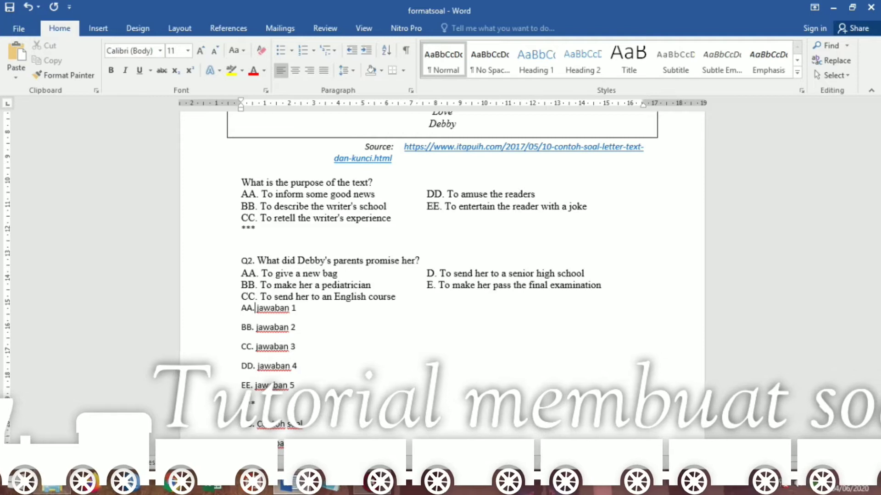
- Relabel Q2's fourth and fifth answer options from D and E to "DD." and "EE."
left_click(439, 275)
key("BackSpace")
key("BackSpace")
key("BackSpace")
type("DD.")
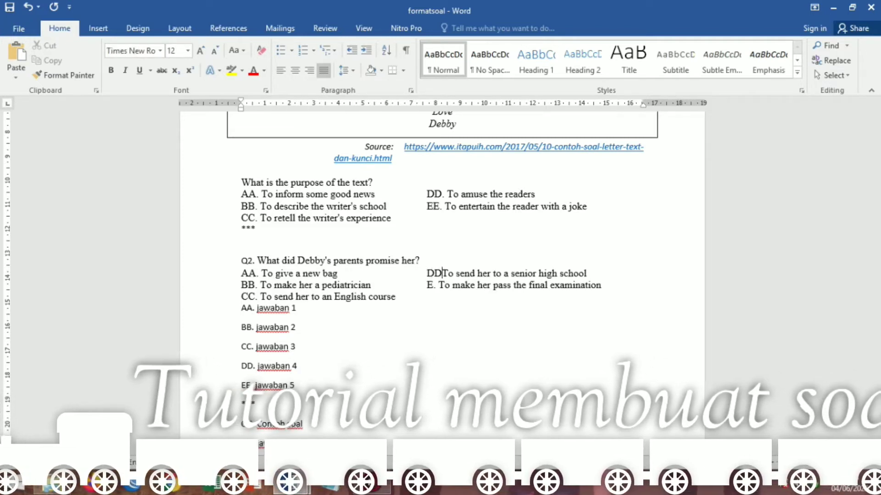
key("BackSpace")
key("BackSpace")
key("BackSpace")
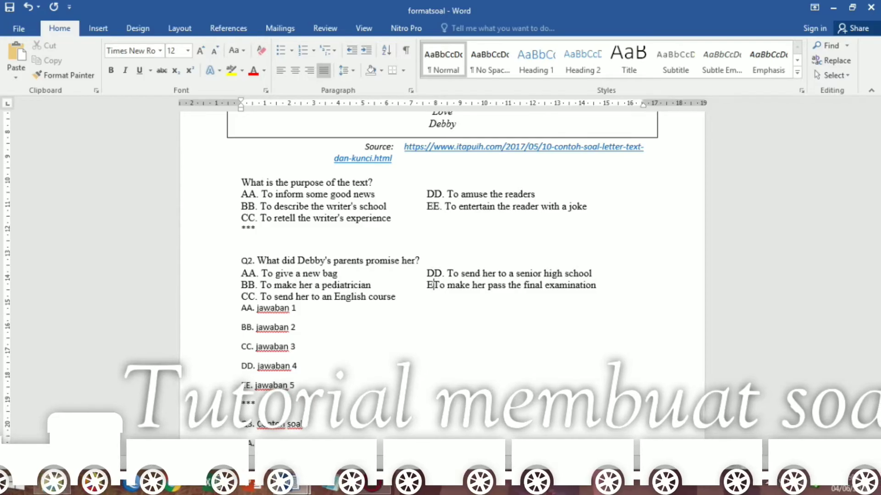
type("EE.")
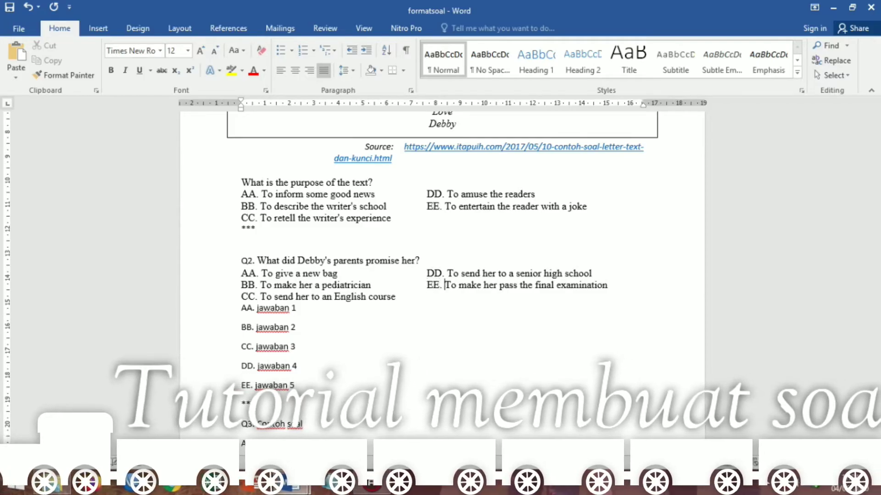
- Delete the placeholder answers "jawaban 1" to "jawaban 5" under Q2 so the *** separator directly follows the CC option
scroll(274, 229, "down", 2)
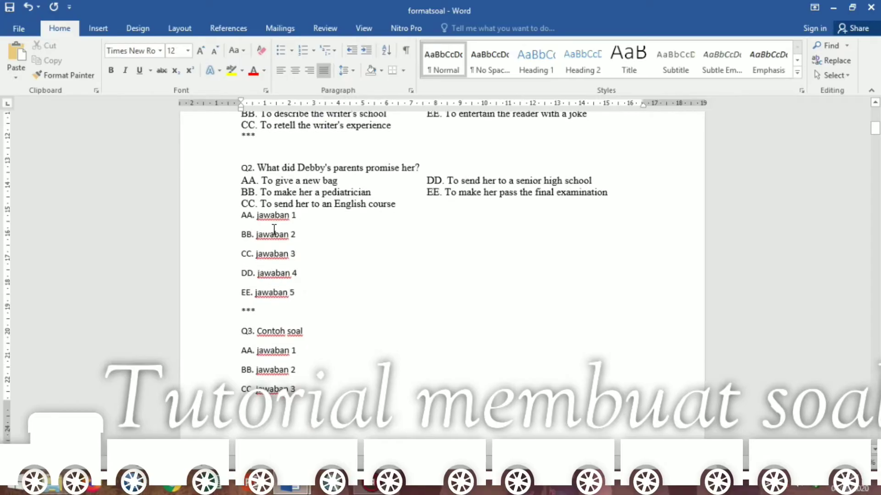
left_click_drag(236, 217, 301, 291)
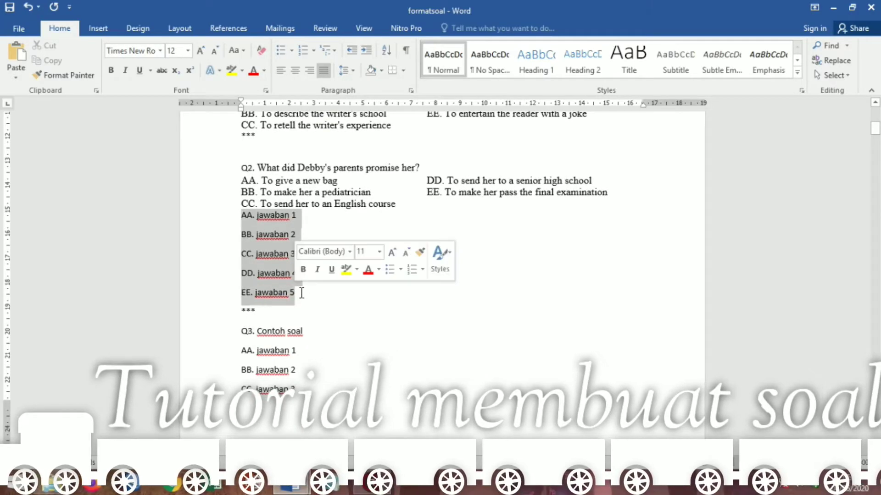
key("Delete")
key("Delete")
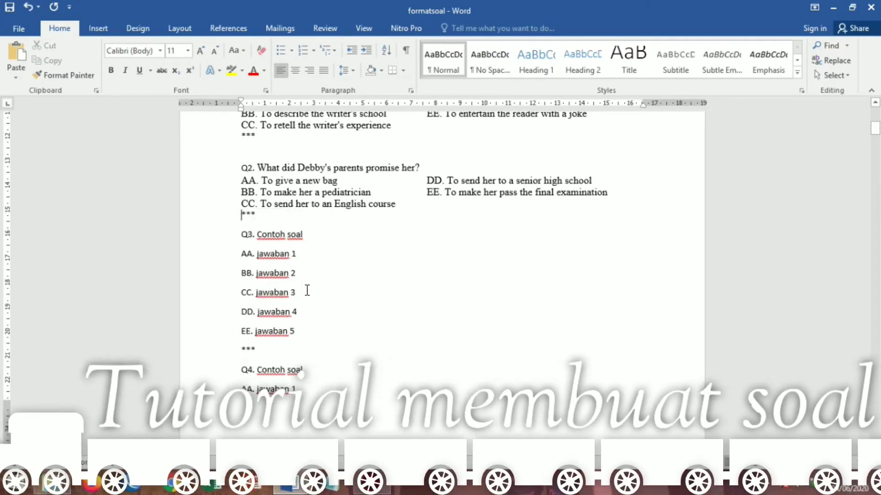
scroll(266, 133, "up", 3)
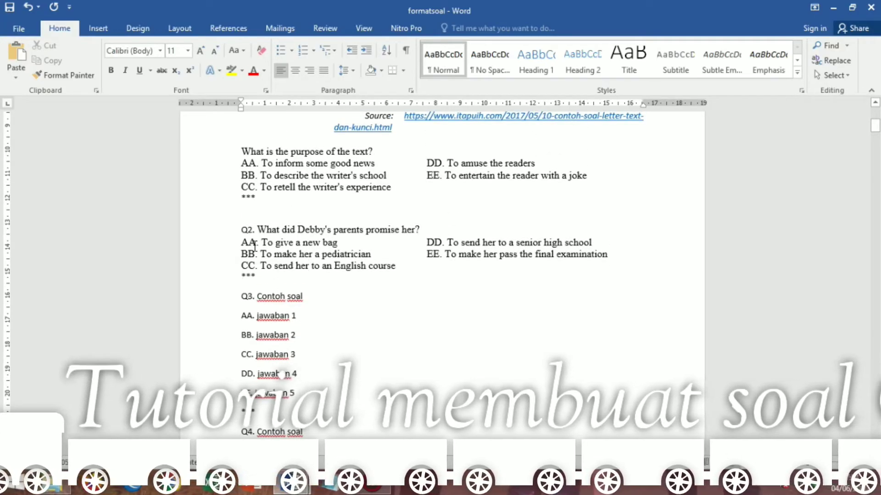
left_click(255, 246)
scroll(324, 269, "down", 3)
- Switch to the Soal Bahasa Inggris document and copy question 3 with its row of answer options
mouse_move(292, 484)
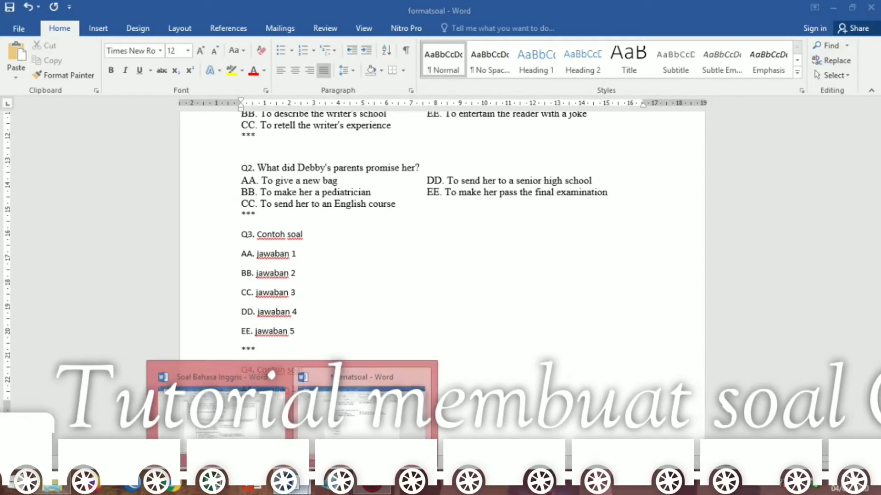
left_click(220, 404)
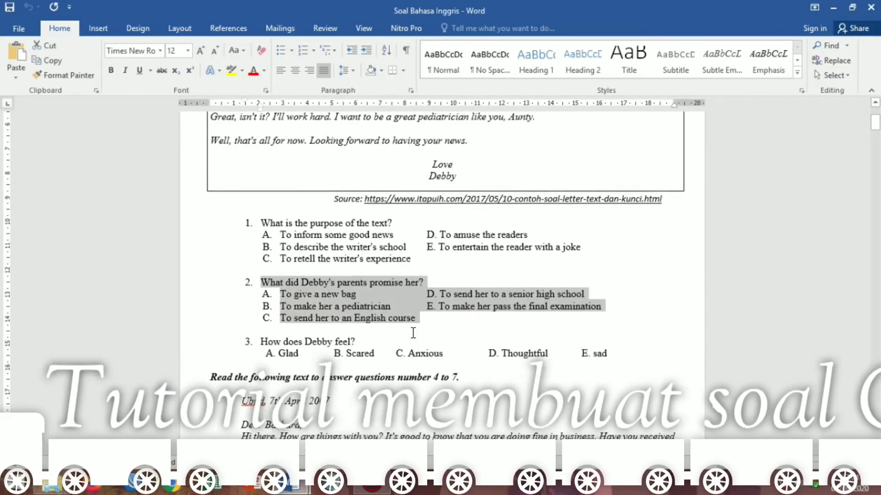
scroll(413, 333, "down", 9)
left_click_drag(260, 163, 554, 197)
double_click(554, 199)
left_click_drag(259, 163, 510, 187)
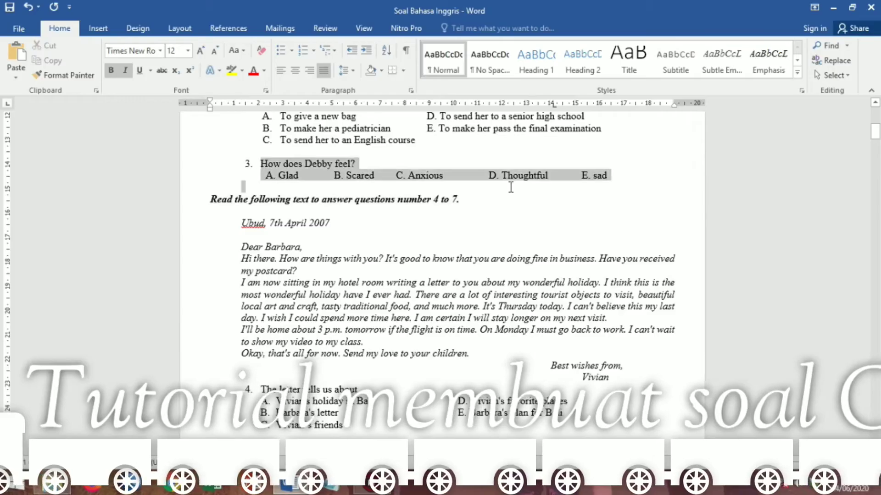
right_click(592, 177)
left_click(601, 200)
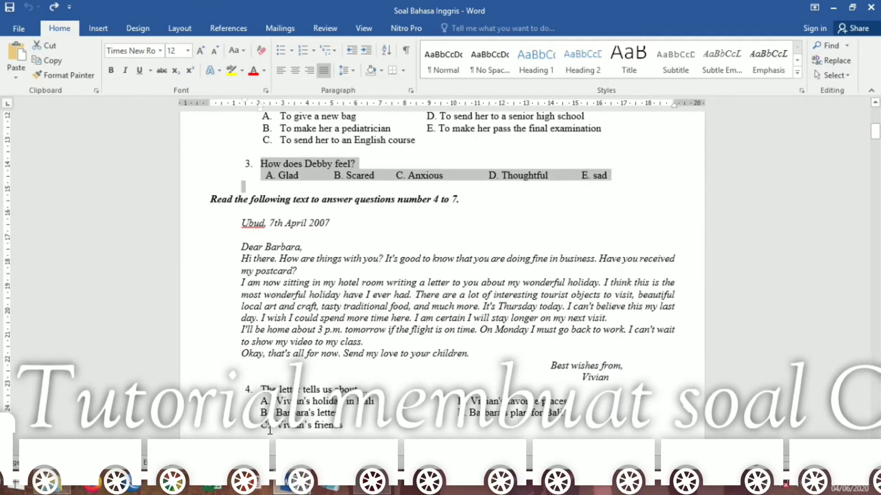
- Return to formatsoal and paste the copied question over the "Contoh soal" placeholder of Q3
left_click(289, 481)
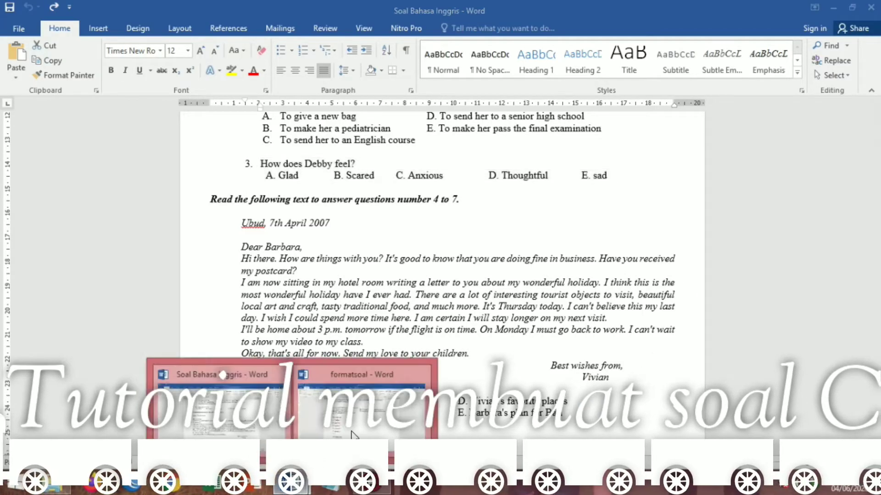
left_click(342, 372)
left_click_drag(257, 235, 310, 236)
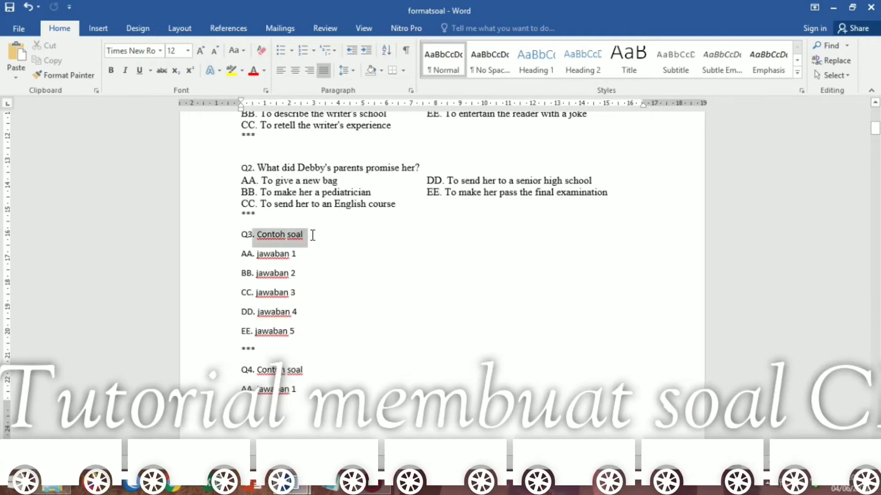
key("ctrl+v")
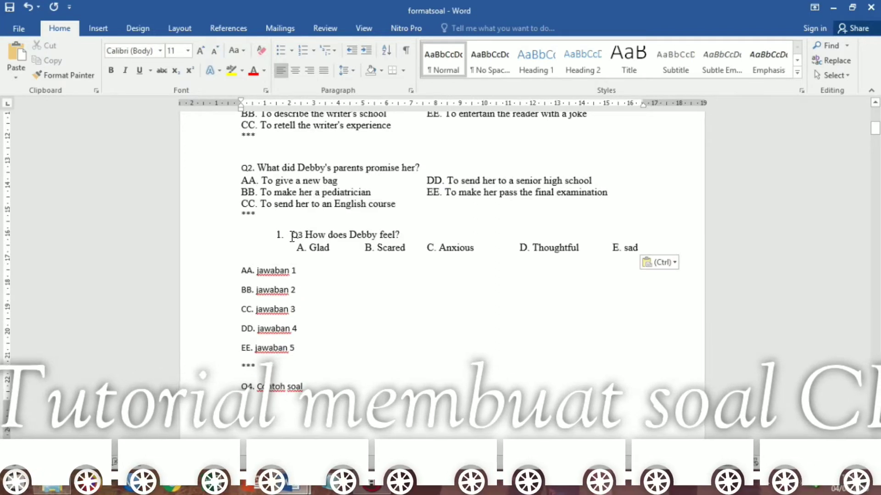
- Remove the automatic numbering and indent from the Q3 line and restore the period after "Q3"
left_click(292, 236)
key("BackSpace")
key("BackSpace")
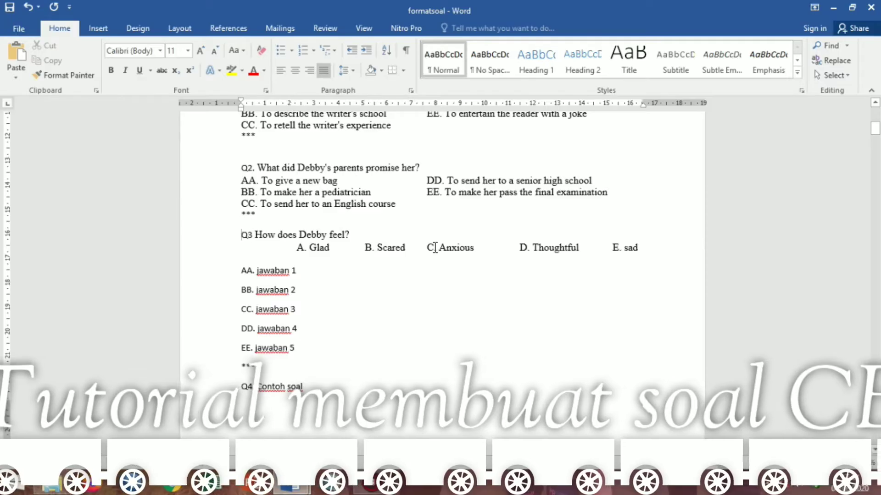
type(".")
scroll(418, 214, "up", 6)
scroll(419, 214, "down", 6)
- Relabel Q3's options Glad, Scared and Anxious as "AA.", "BB." and "CC."
left_click(293, 220)
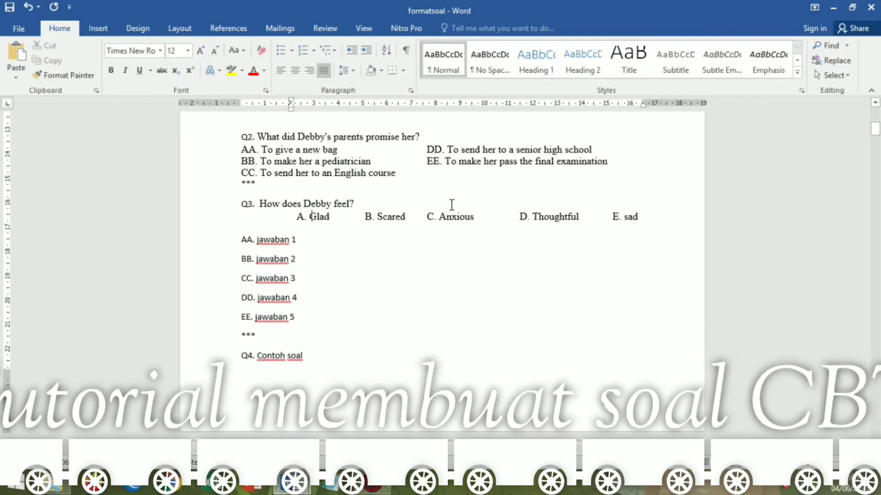
key("BackSpace")
key("BackSpace")
type("AA.")
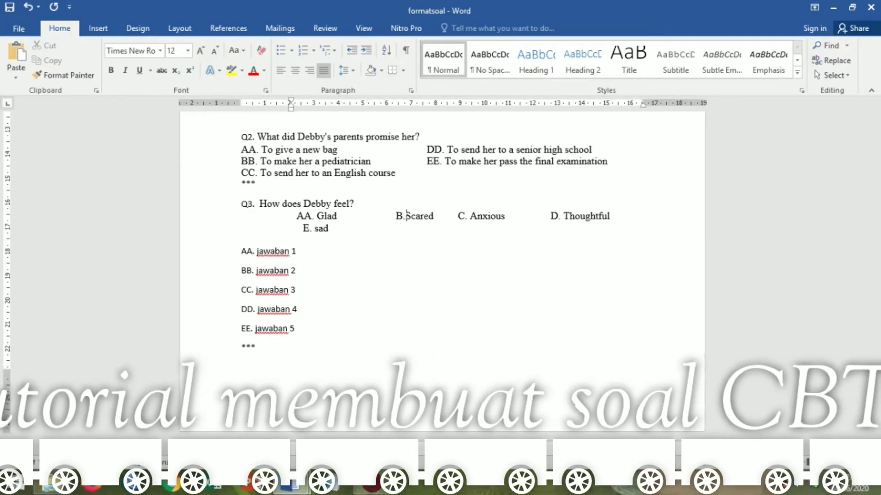
key("BackSpace")
key("BackSpace")
type("BB")
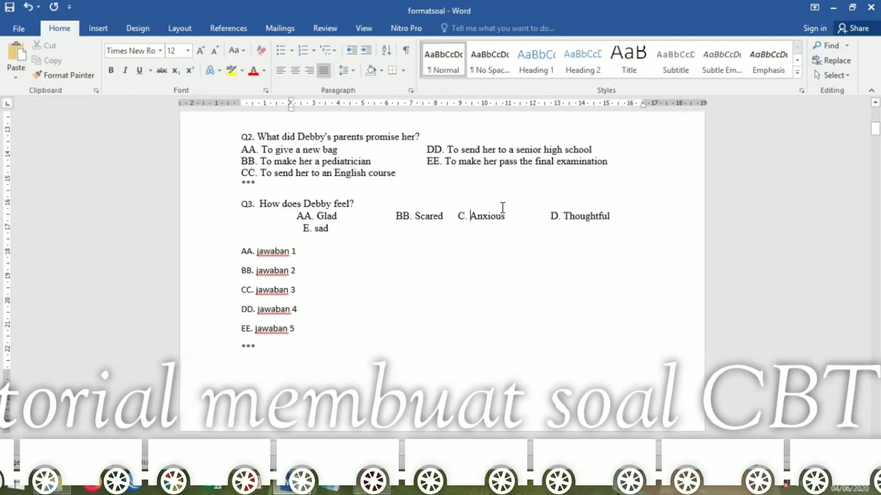
key("BackSpace")
key("BackSpace")
key("BackSpace")
type("CC.")
- Relabel Q3's options Thoughtful and sad as "DD." and "EE."
left_click(564, 215)
key("BackSpace")
key("BackSpace")
key("BackSpace")
type("DD.")
left_click(315, 229)
key("BackSpace")
key("BackSpace")
key("BackSpace")
key("BackSpace")
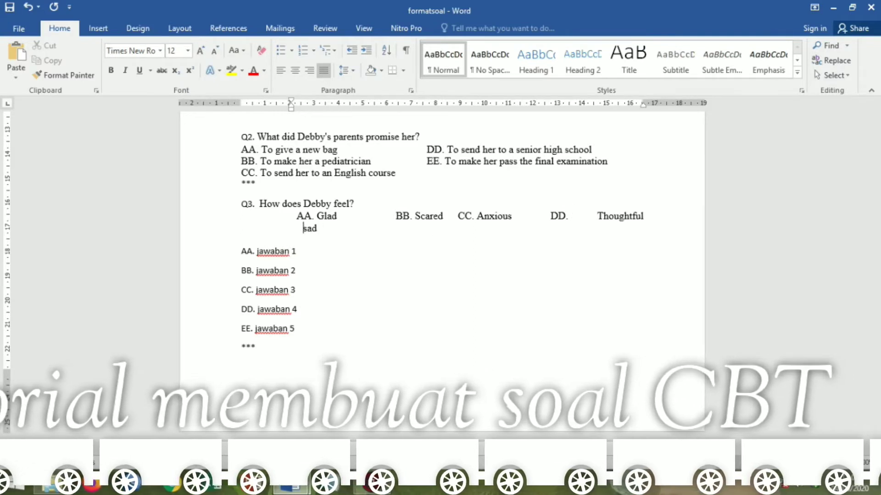
type("EE")
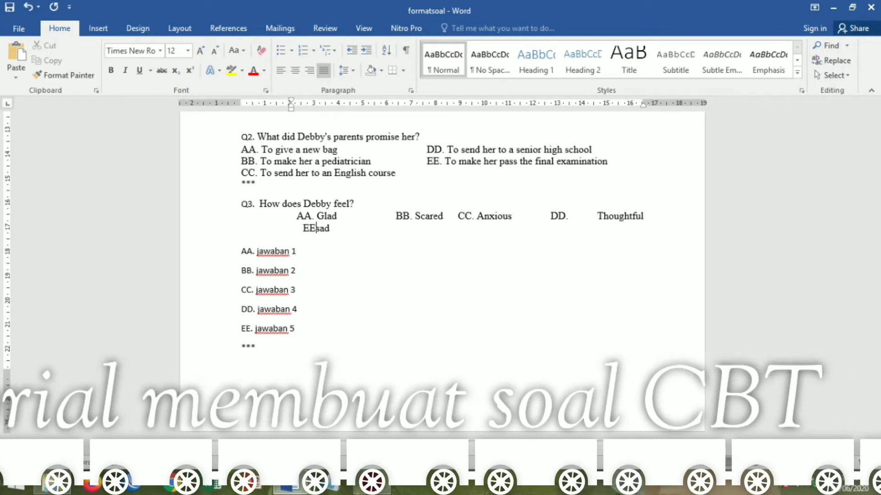
type(".")
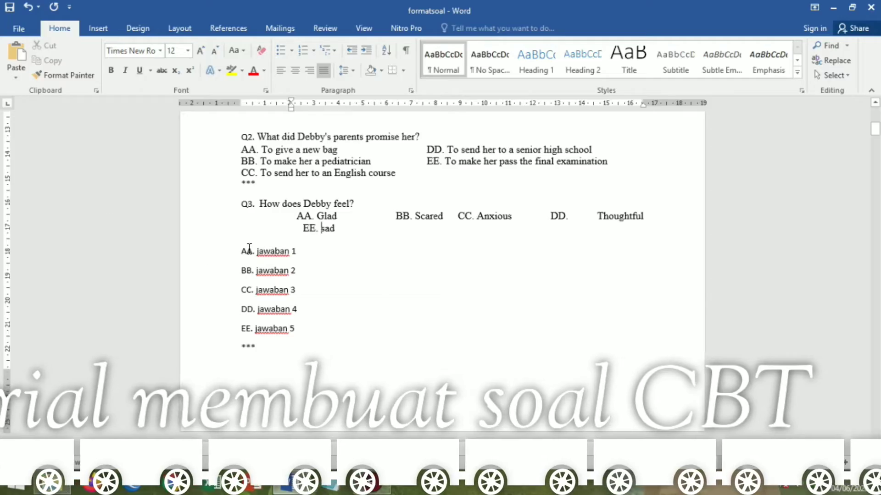
- Delete the five placeholder answers "jawaban 1" to "jawaban 5" under Q3, keeping the *** separator
left_click_drag(241, 249, 297, 330)
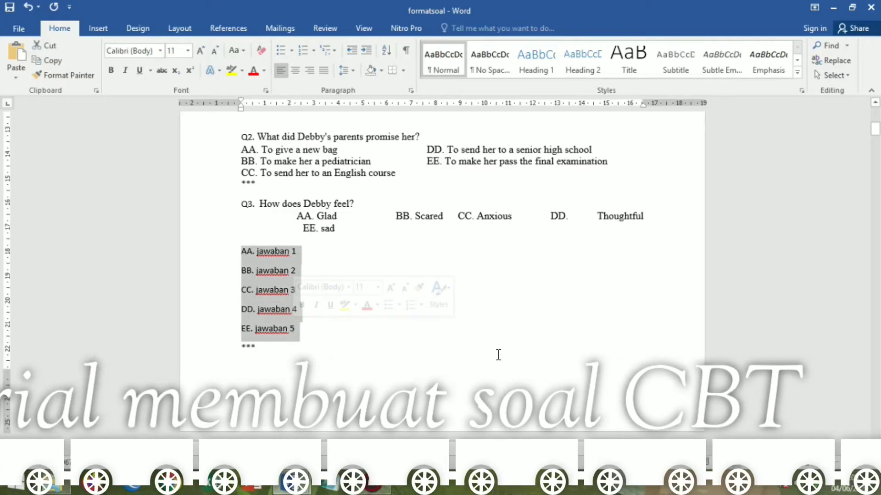
key("ctrl+v")
scroll(316, 439, "up", 1)
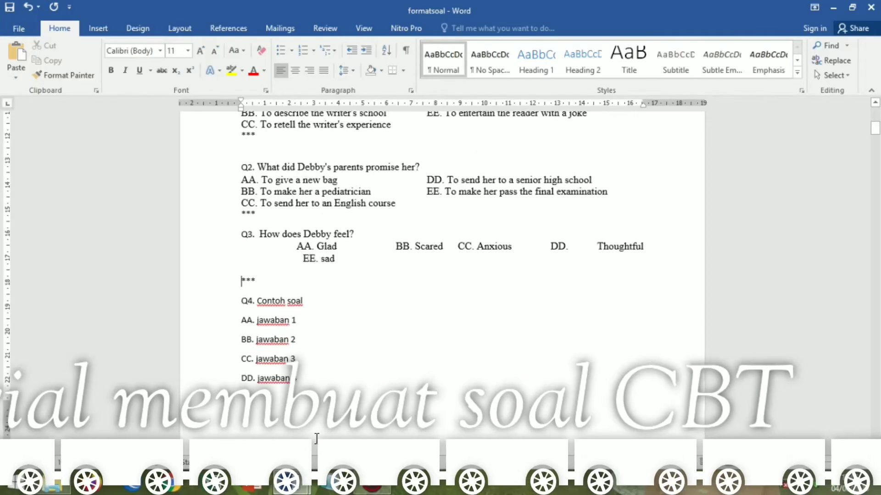
- Switch to Soal Bahasa Inggris and copy the reading passage for questions 4 to 7 together with question 4 and its options
key("alt+Tab")
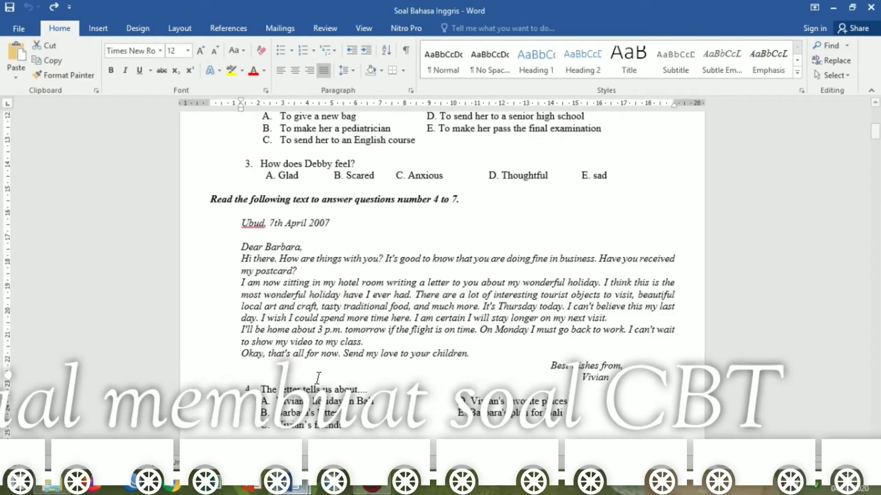
scroll(318, 378, "down", 2)
scroll(276, 230, "up", 3)
left_click_drag(260, 133, 209, 168)
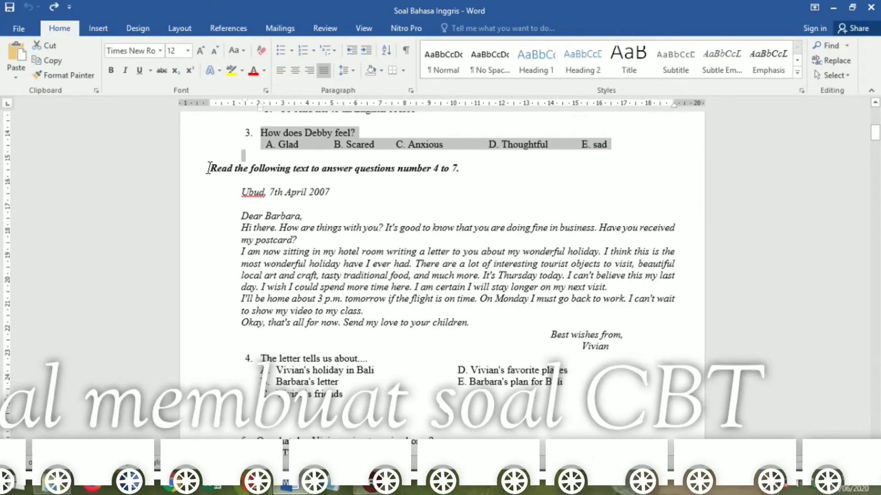
left_click_drag(209, 168, 369, 393)
left_click_drag(376, 435, 536, 317)
right_click(538, 316)
left_click(557, 152)
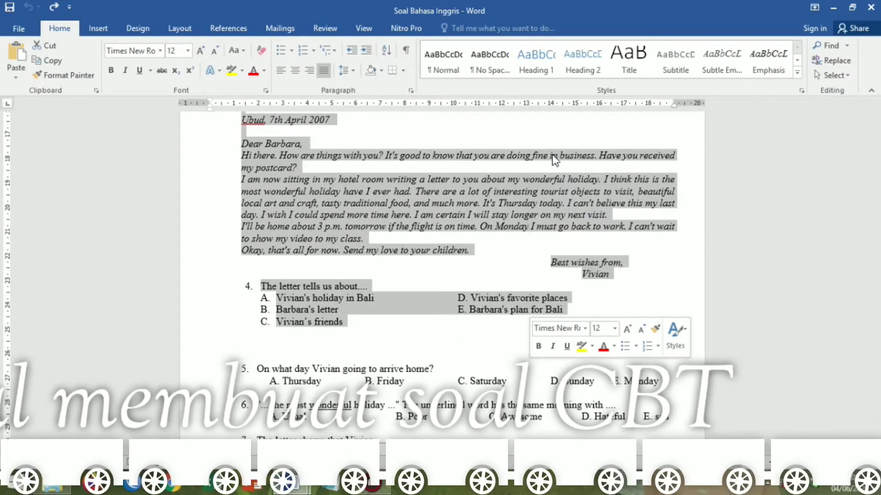
- Return to formatsoal and paste the copied passage and question over the "Contoh soal" placeholder of Q4
left_click(286, 481)
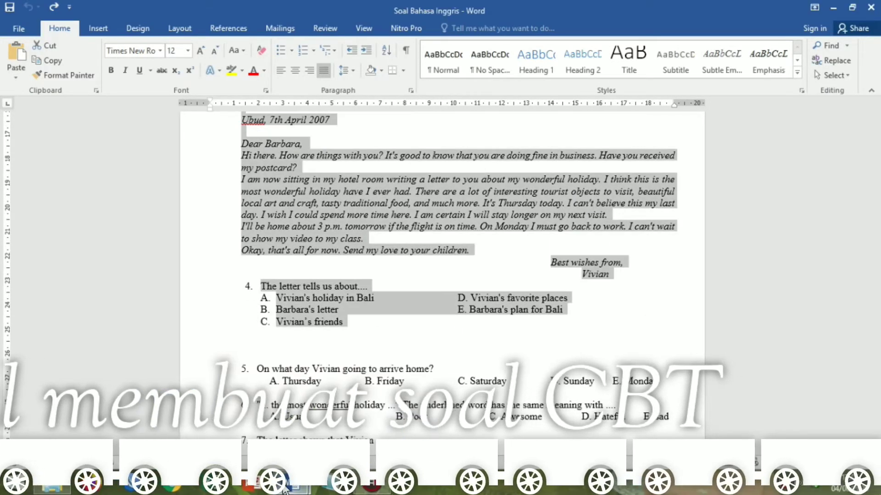
left_click(377, 378)
scroll(377, 378, "down", 2)
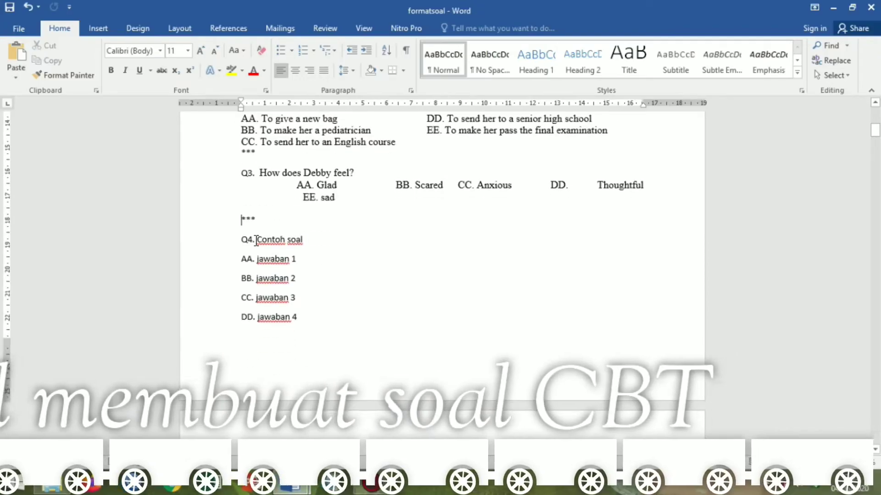
mouse_move(256, 240)
left_mouse_down()
mouse_move(318, 240)
mouse_move(256, 240)
left_mouse_up()
left_click(318, 240)
key("ctrl+v")
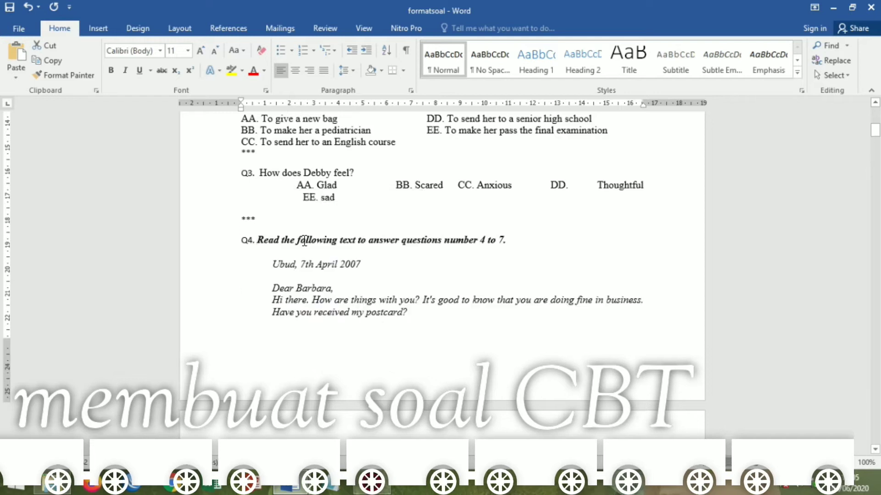
- Remove the automatic numbering and indent from the line "The letter tells us about...." in Q4
scroll(288, 332, "up", 10)
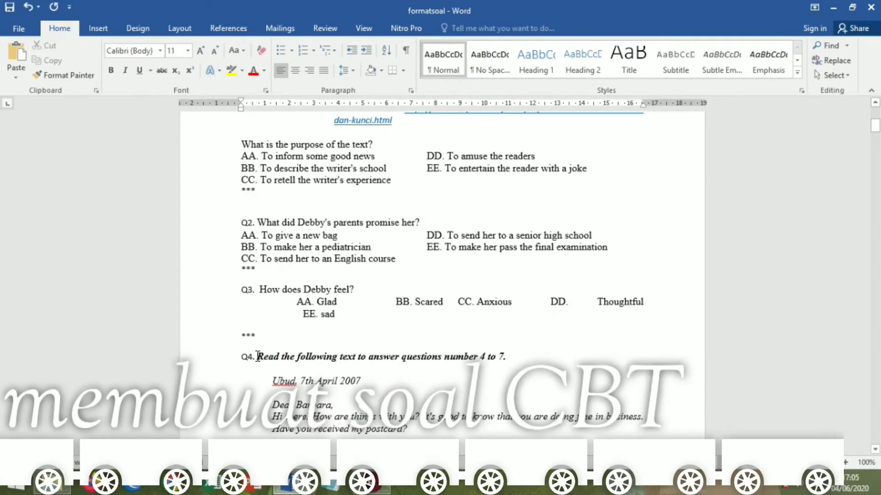
scroll(258, 356, "down", 10)
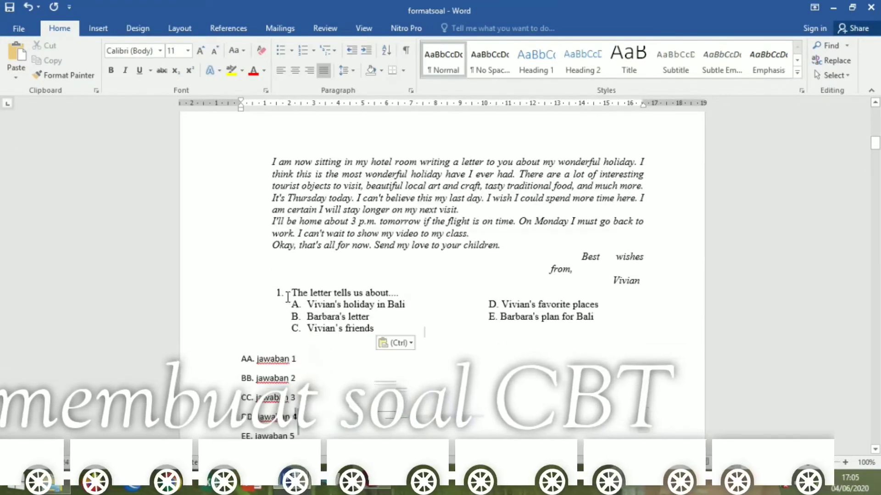
left_click(298, 294)
key("BackSpace")
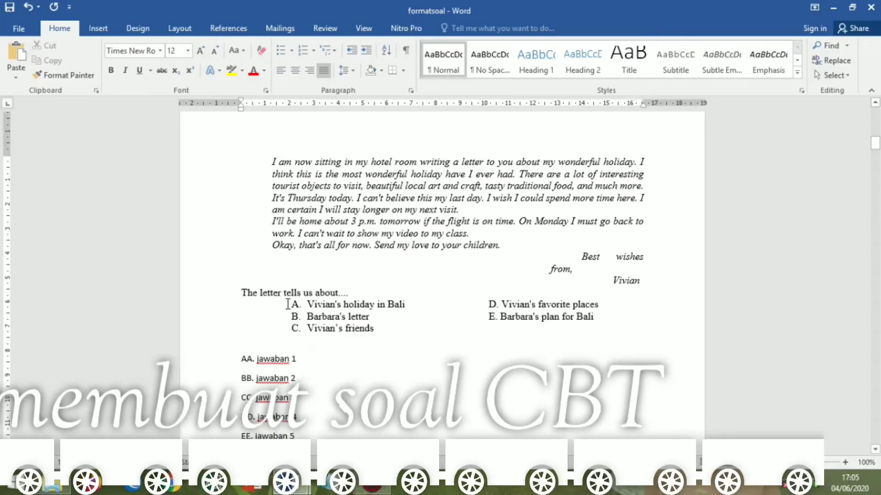
- Remove the automatic lettering from Q4's answer options and align them with the left margin
left_click_drag(288, 304, 507, 344)
left_click(313, 52)
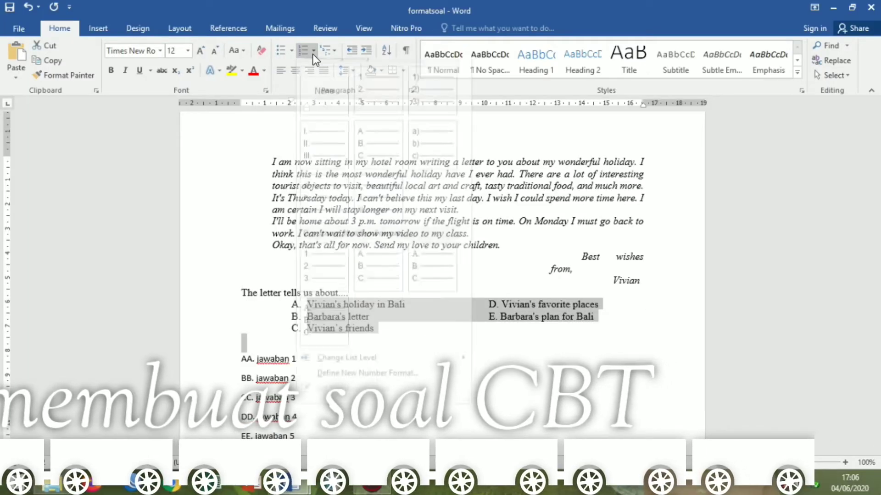
left_click(318, 90)
left_click_drag(289, 309, 428, 339)
left_click_drag(288, 109, 240, 110)
left_click(419, 288)
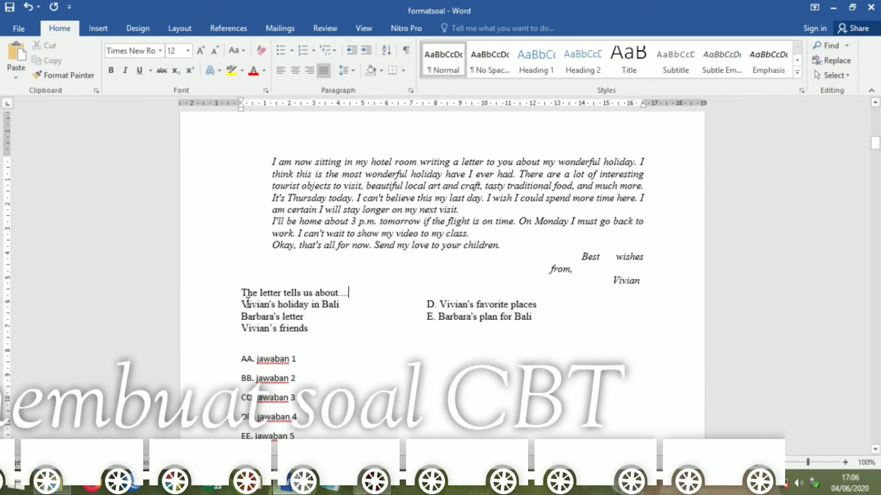
- Label the three options in Q4's first column "AA.", "BB." and "CC."
type("AA. ")
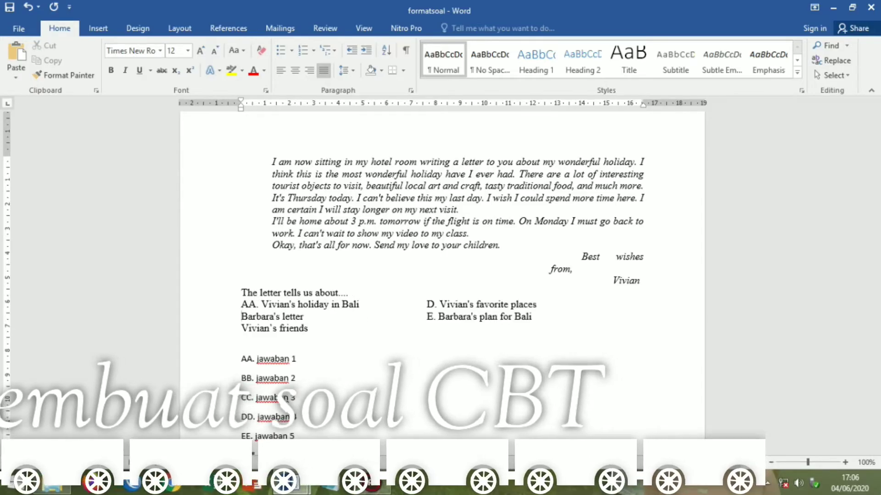
type("B. ")
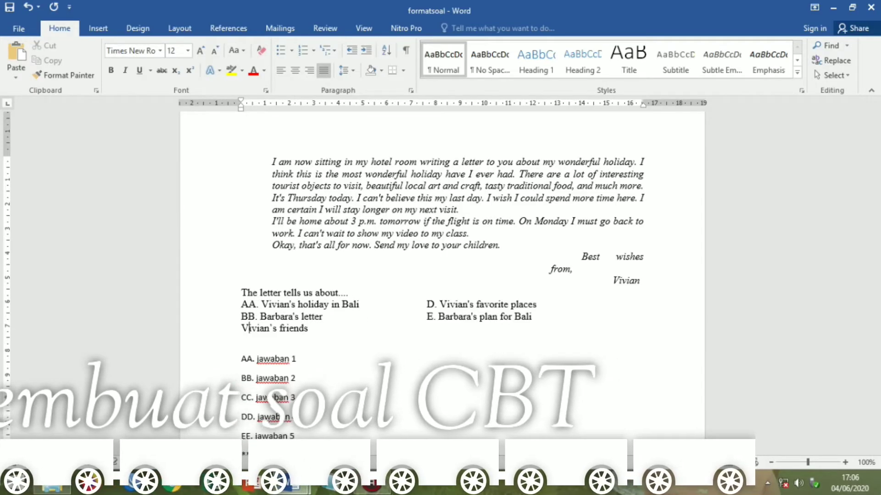
type("CC.")
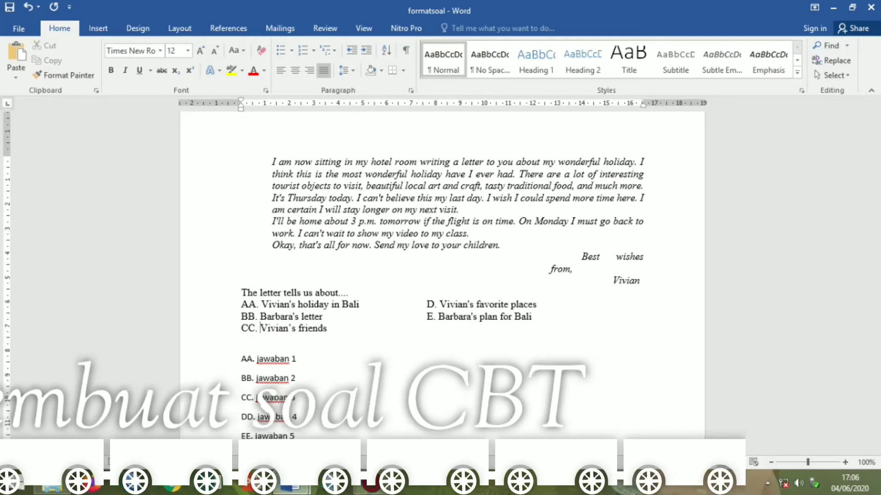
- Relabel Q4's options D and E in the second column as "DD." and "EE."
key("BackSpace")
key("BackSpace")
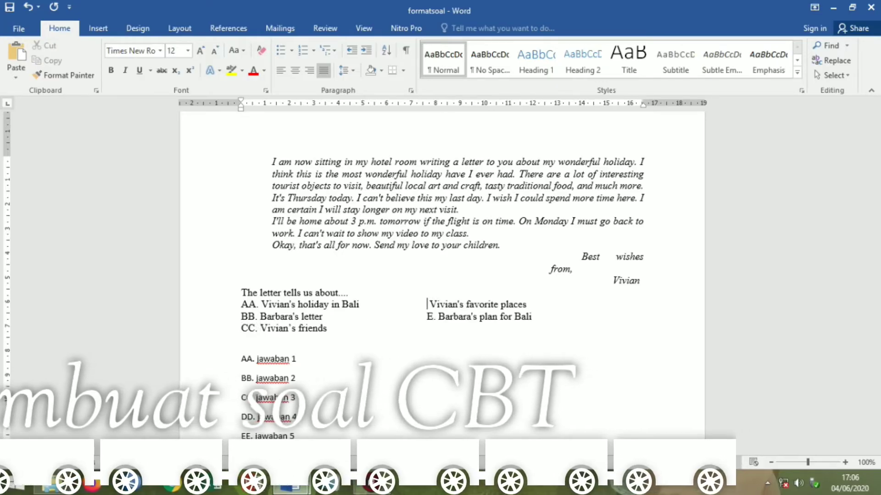
type("DD.")
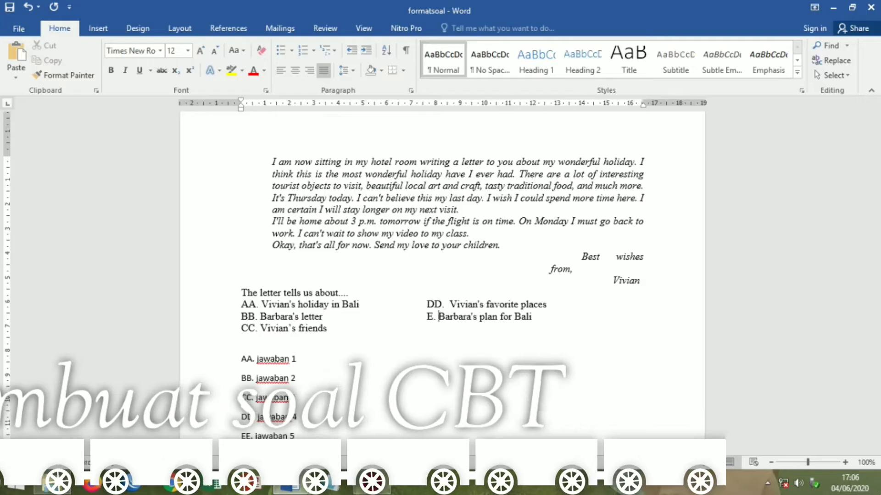
key("BackSpace")
key("BackSpace")
key("BackSpace")
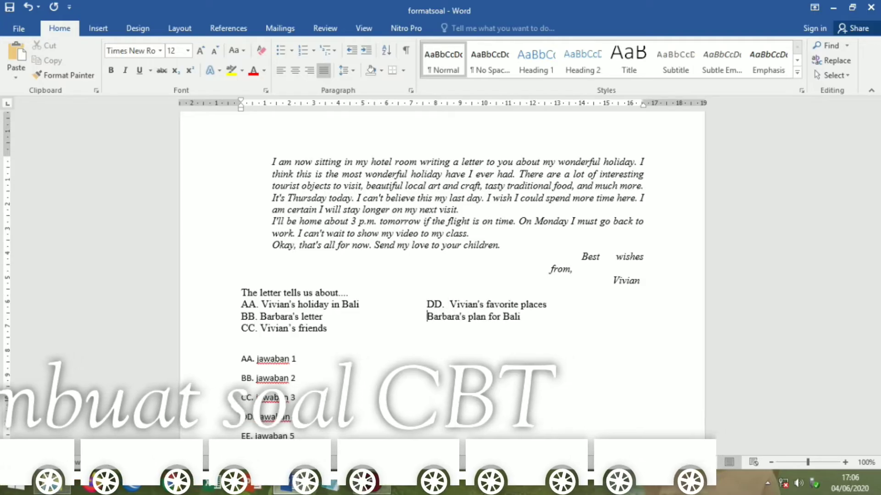
type("EE")
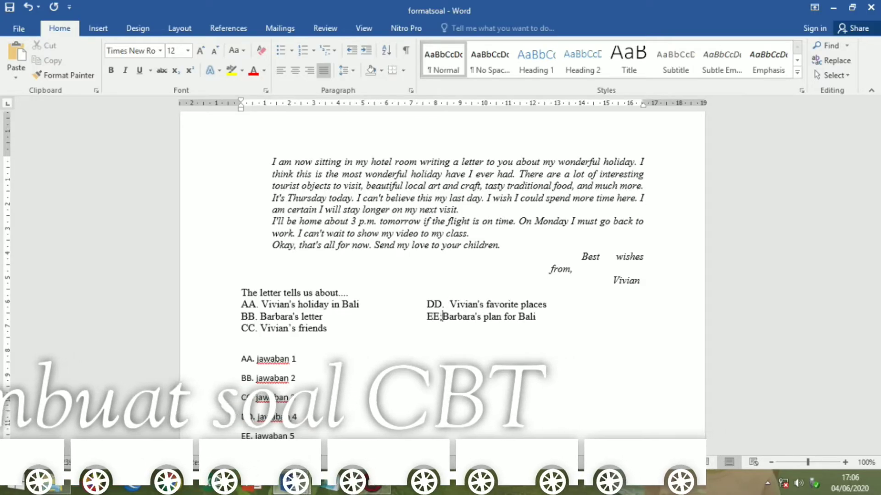
type(".")
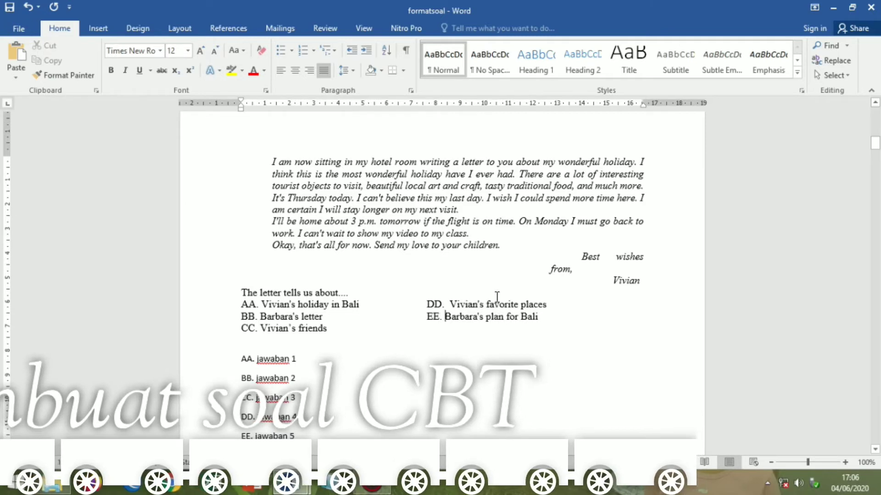
- Delete the placeholder "jawaban" answers under Q4, keeping the *** separator
scroll(280, 290, "down", 3)
left_click_drag(264, 296, 291, 343)
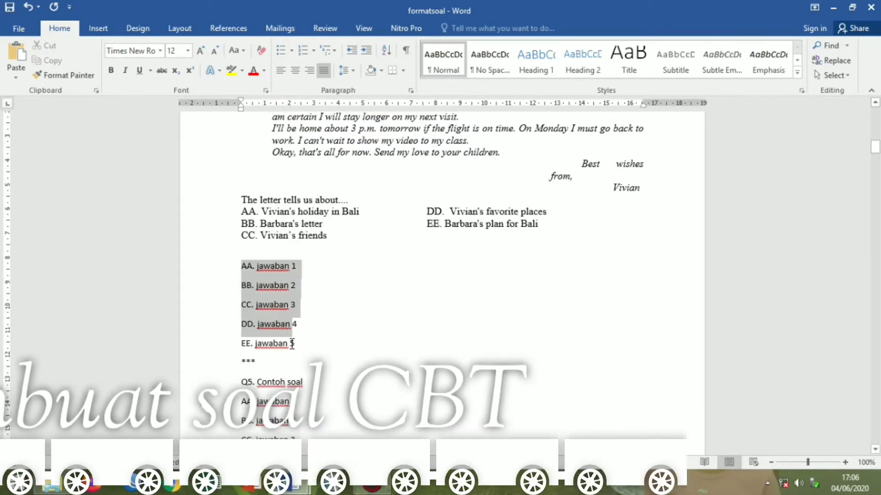
key("BackSpace")
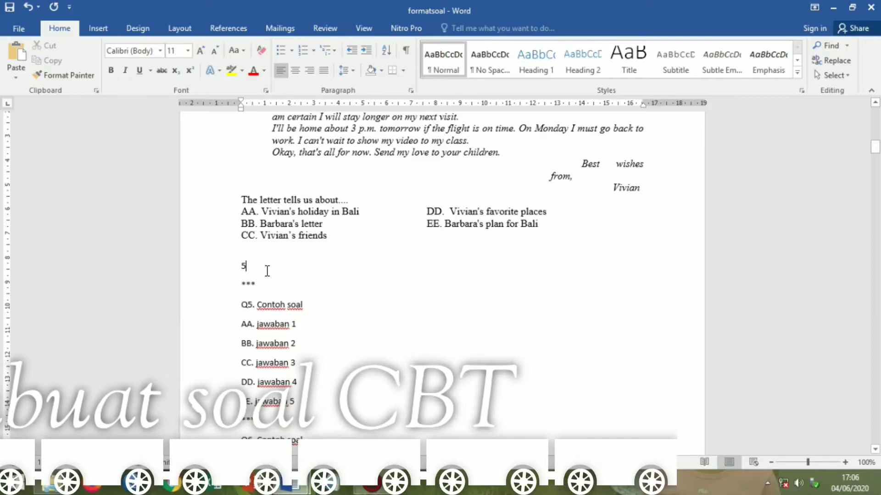
key("Delete")
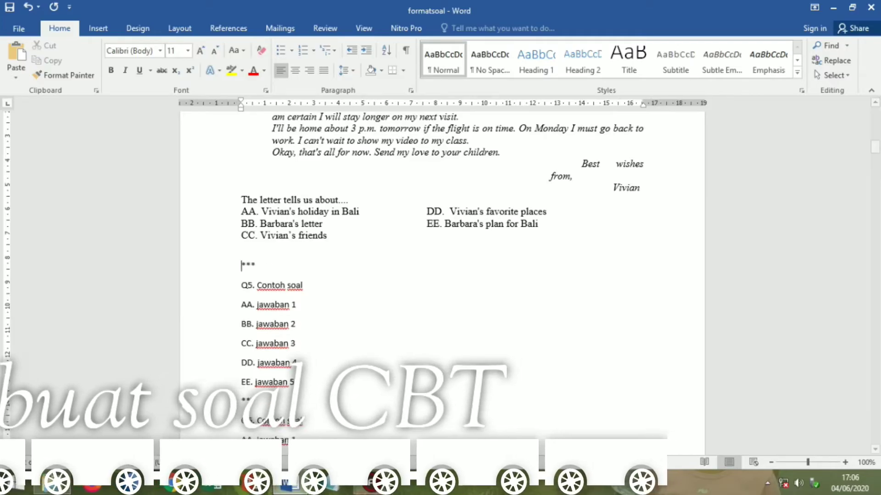
- Switch to Soal Bahasa Inggris and copy question 5 with its weekday answer options
key("alt+Tab")
scroll(268, 228, "down", 5)
left_click_drag(257, 214, 593, 232)
right_click(626, 230)
left_click(646, 249)
- Return to formatsoal and paste the copied question over the "Contoh soal" placeholder of Q5
left_click(294, 486)
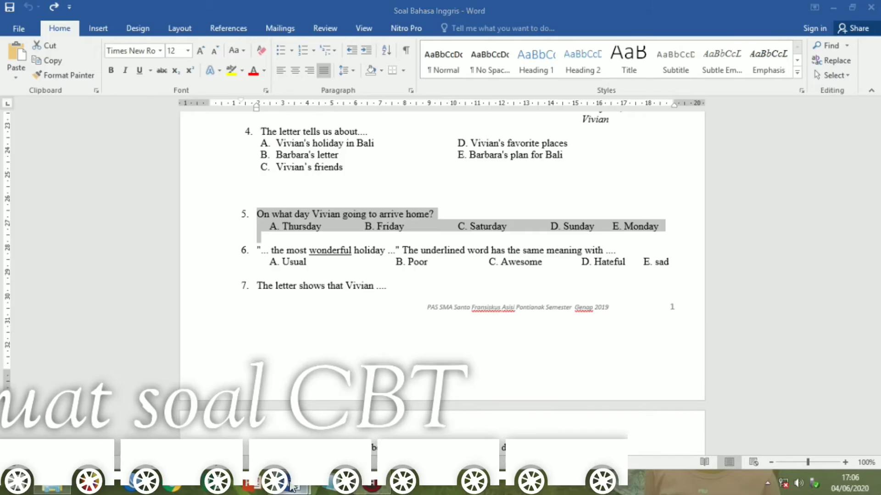
left_click(353, 423)
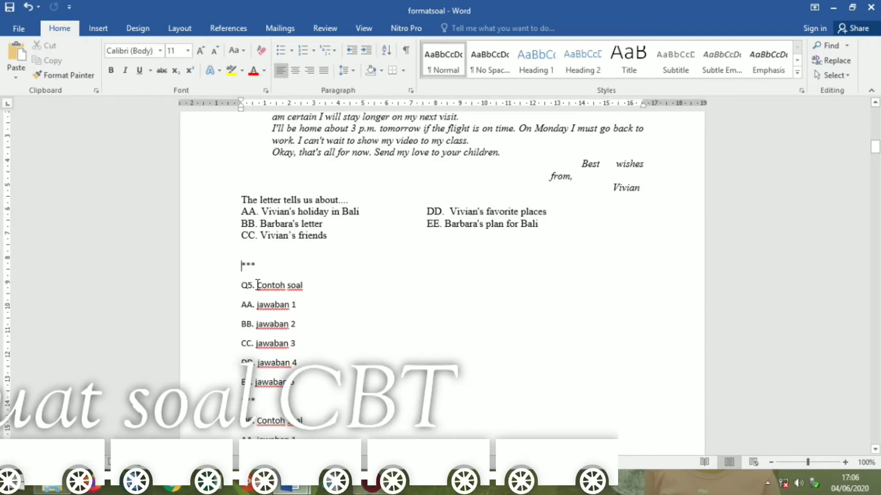
left_click_drag(258, 285, 303, 285)
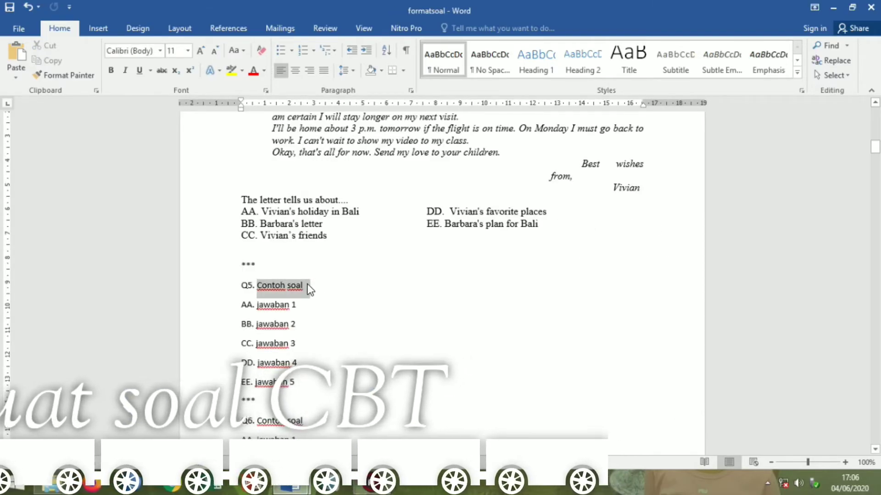
key("ctrl+v")
- Remove the automatic numbering from the Q5 line and reduce the left indent of its answer options
left_click(286, 284)
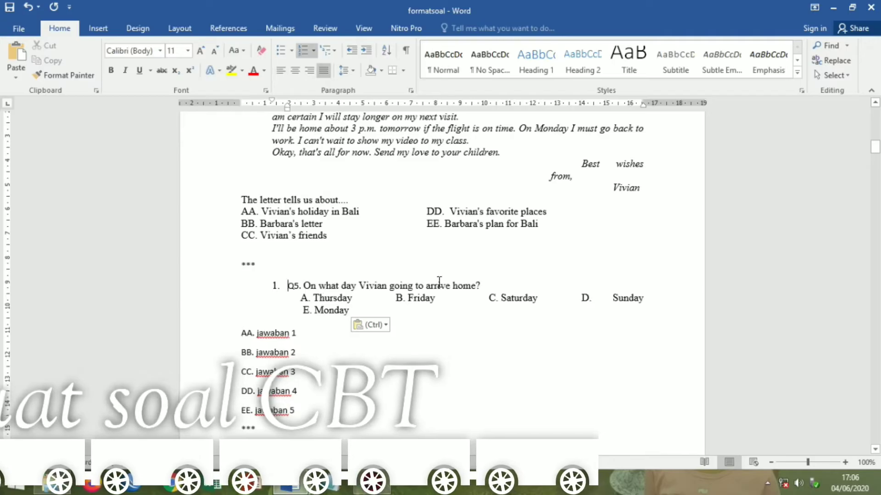
key("BackSpace")
key("Down")
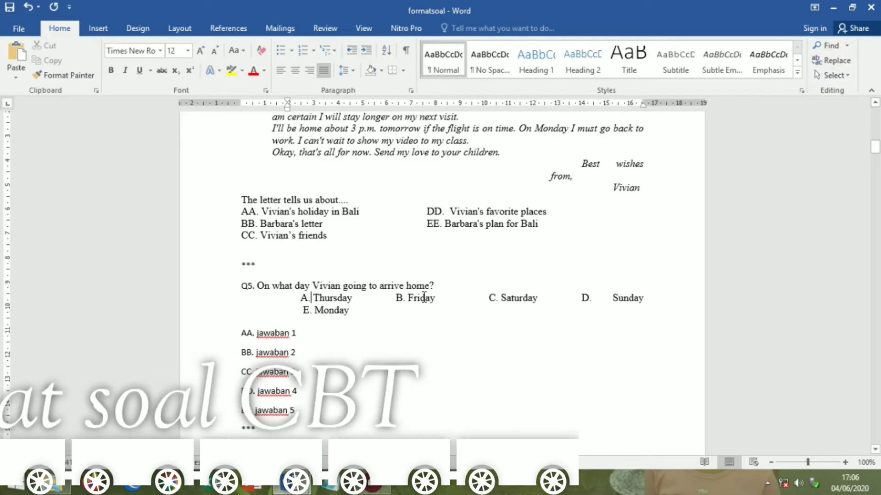
key("shift+Down")
key("shift+Down")
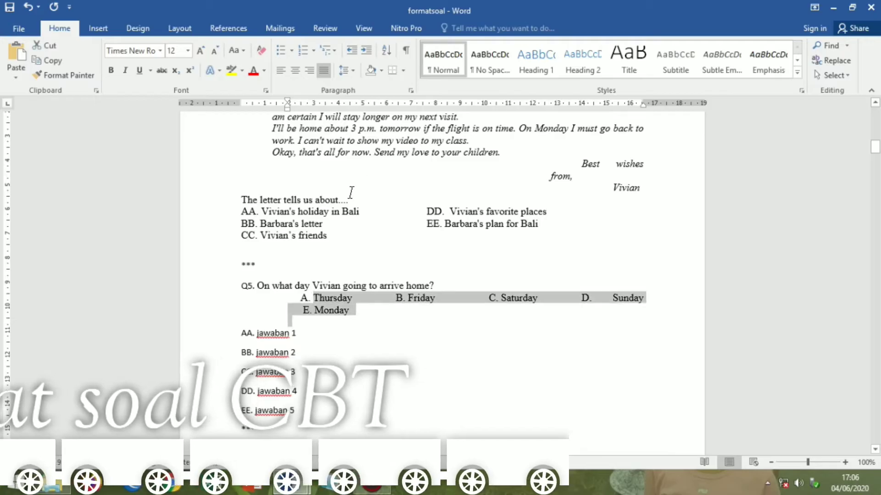
left_click_drag(287, 106, 244, 111)
left_click(330, 254)
- Relabel Q5's options Thursday, Friday and Saturday as "AA.", "BB." and "CC."
left_click(270, 300)
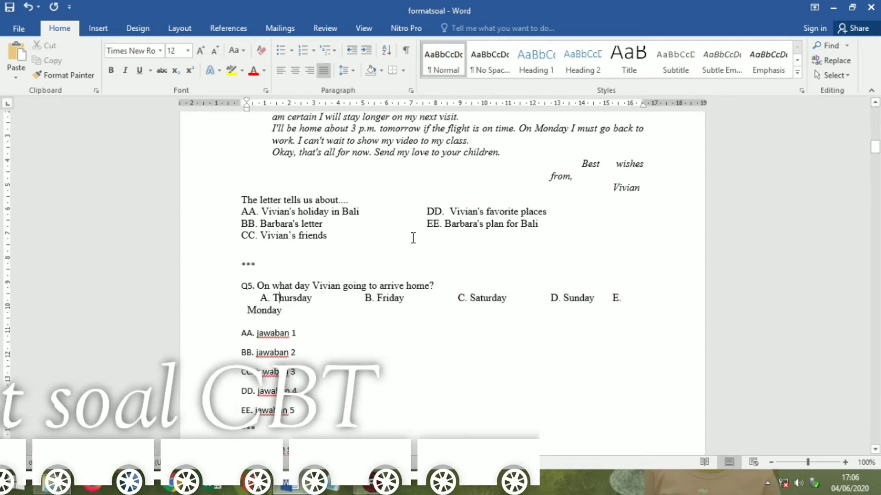
key("BackSpace")
key("BackSpace")
key("BackSpace")
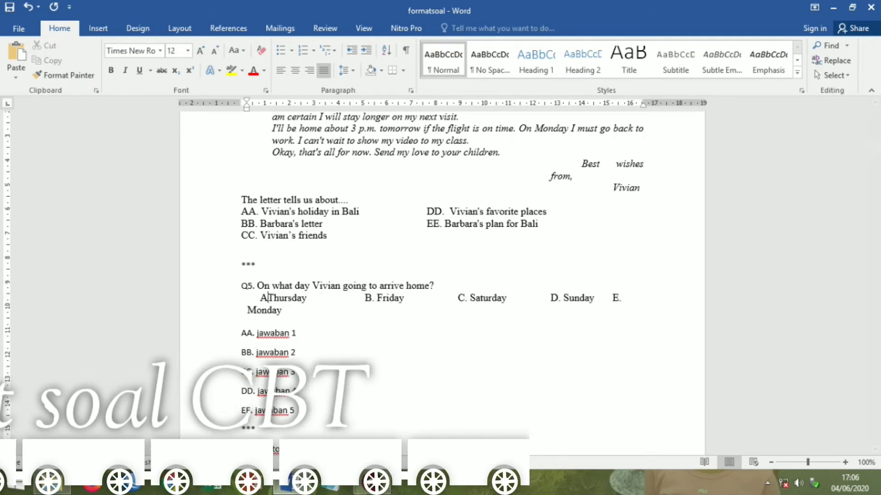
type("AA.")
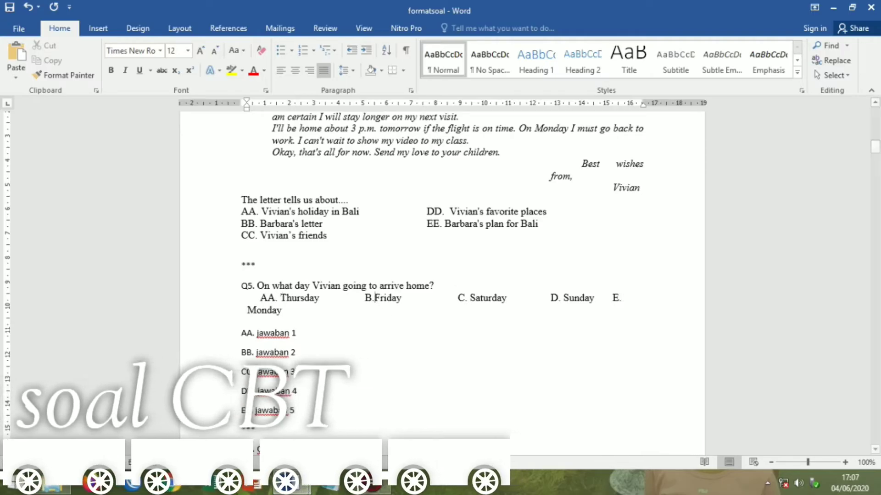
key("BackSpace")
key("BackSpace")
key("BackSpace")
type("BB")
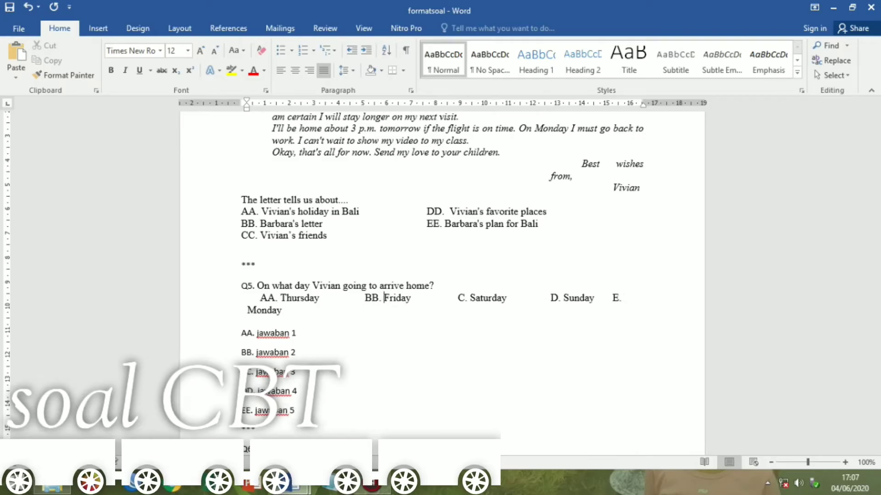
key("BackSpace")
key("BackSpace")
key("BackSpace")
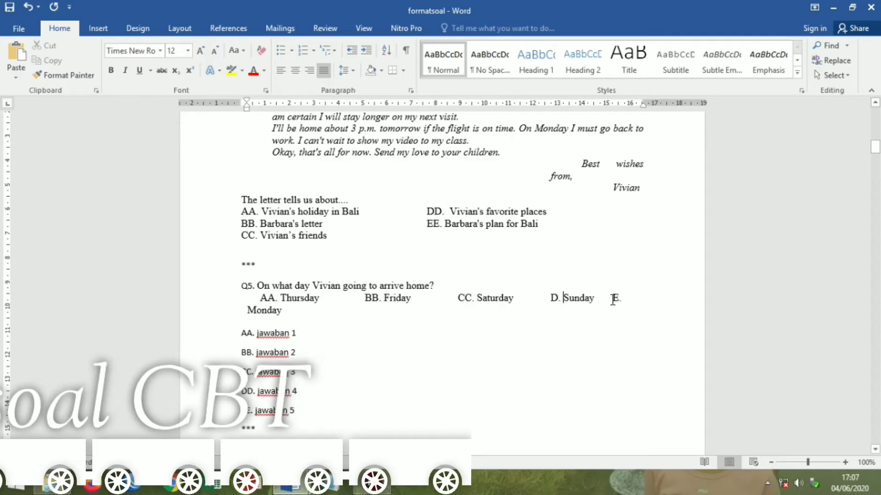
- Relabel Q5's options Sunday and Monday as "DD." and "EE."
key("BackSpace")
key("BackSpace")
key("BackSpace")
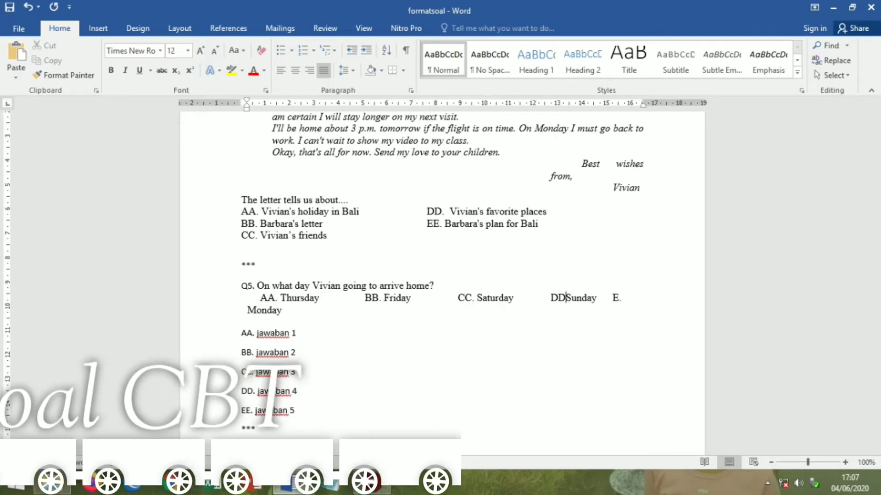
key("Return")
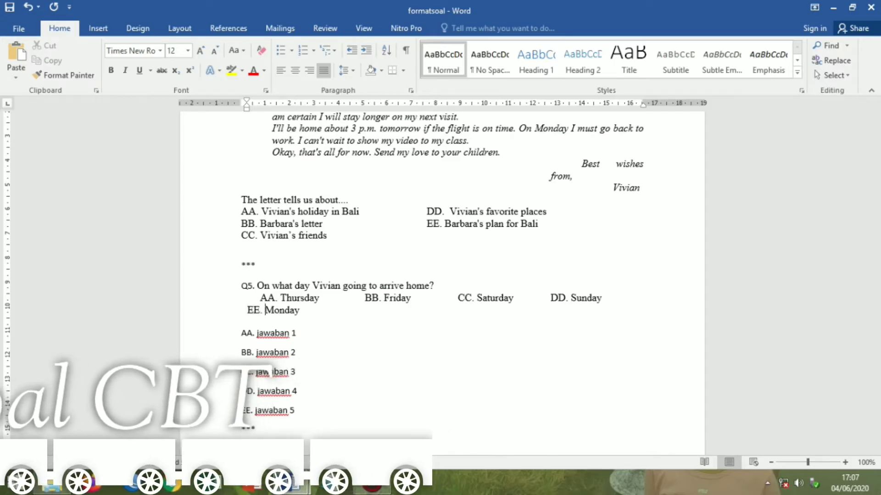
- Delete the leftover placeholder answers "jawaban 1" to "jawaban 5" under Q5
scroll(584, 326, "down", 2)
left_click_drag(241, 273, 321, 354)
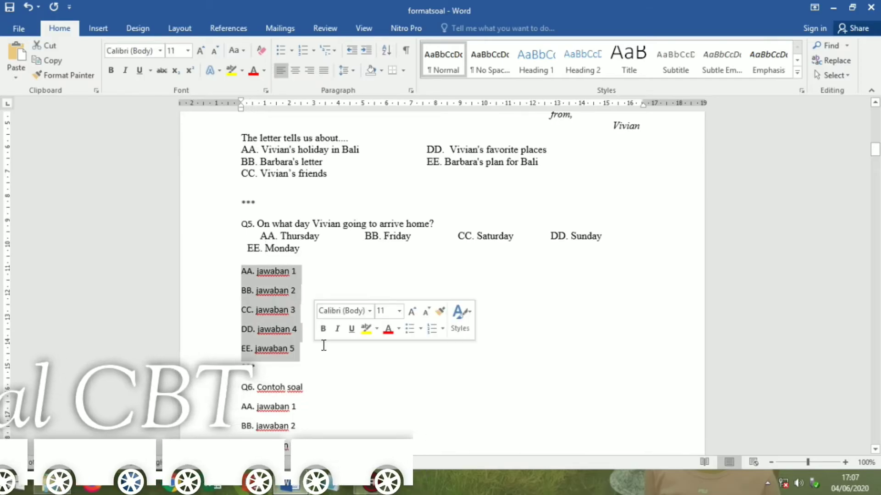
key("Delete")
- Delete the unused multiple-choice and essay placeholders from Q6 through Q45, keeping Q46 onward after Q5's *** separator
left_click_drag(238, 292, 442, 218)
left_click(441, 202)
scroll(443, 100, "up", 3)
scroll(442, 102, "up", 6)
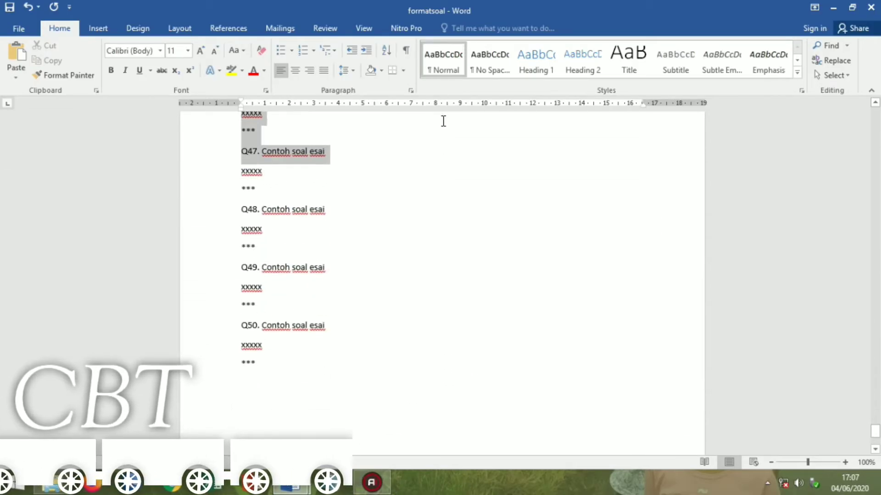
left_click_drag(440, 106, 450, 237)
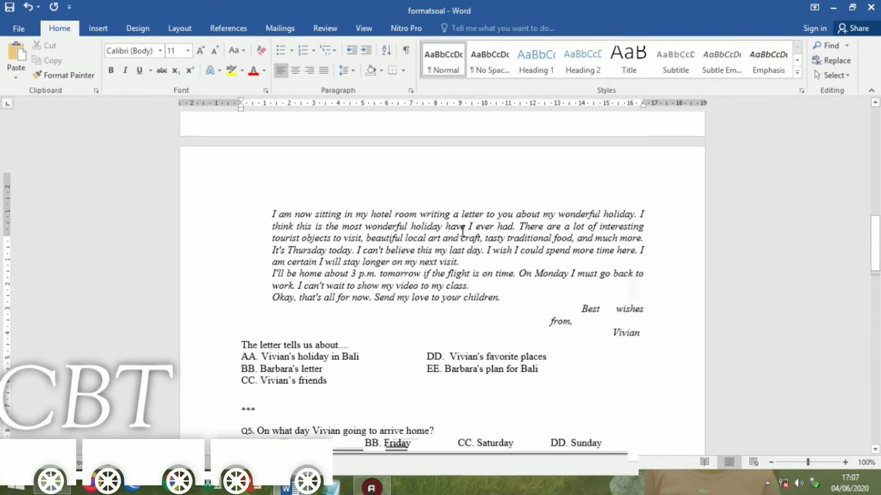
scroll(459, 229, "down", 9)
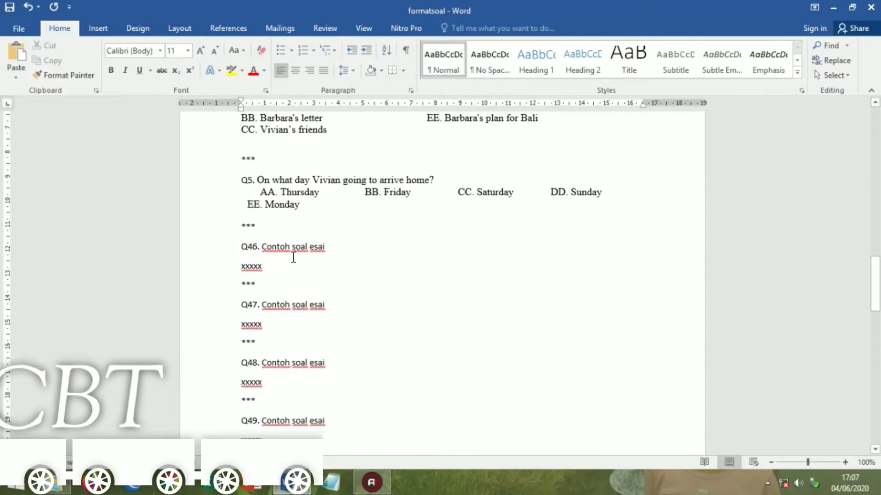
- Renumber the first essay placeholder, Q46, as "Q6."
scroll(321, 253, "up", 3)
left_click(258, 309)
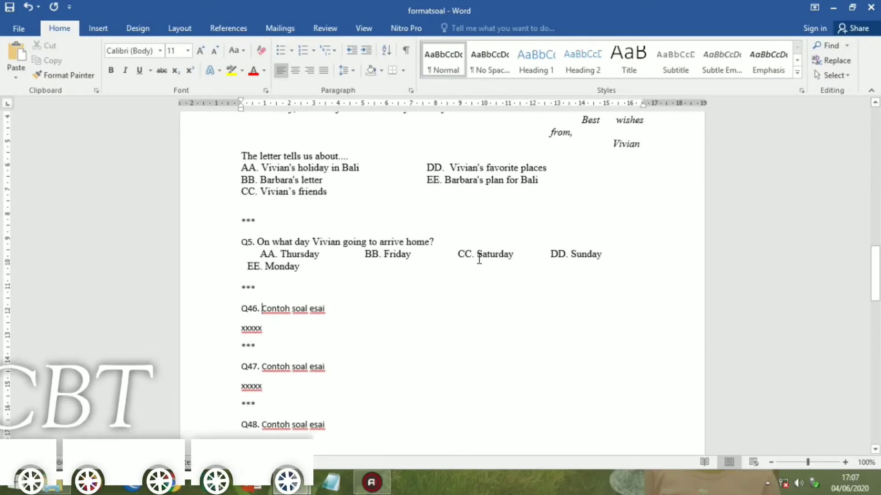
key("BackSpace")
key("BackSpace")
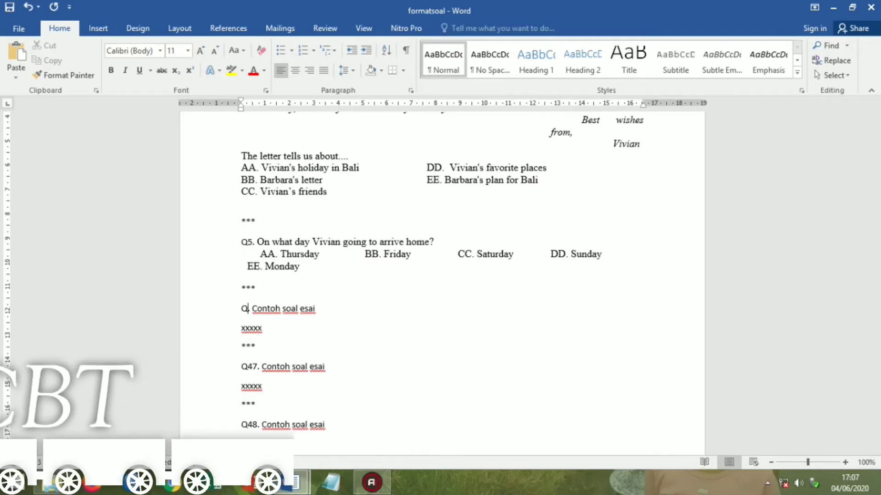
type("6.")
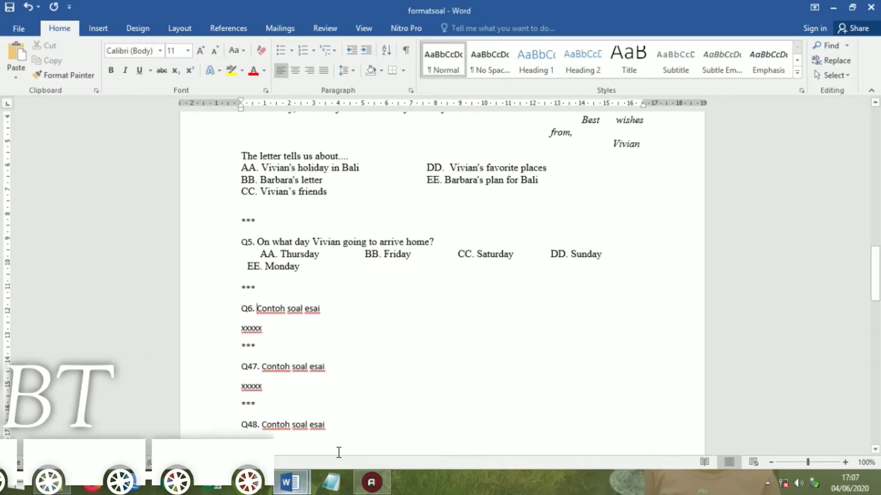
- Switch to Soal Bahasa Inggris and copy question 10's dialogue and closing question, without its answer options
left_click(218, 406)
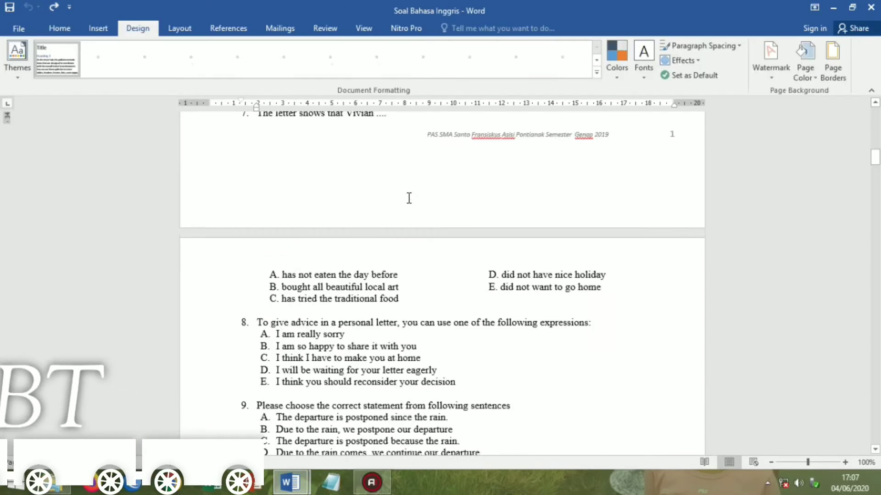
scroll(408, 197, "down", 3)
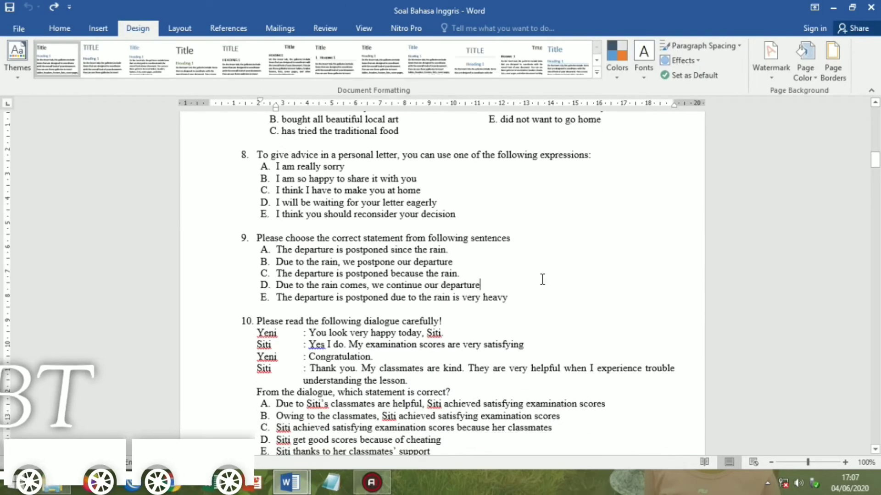
scroll(563, 284, "down", 4)
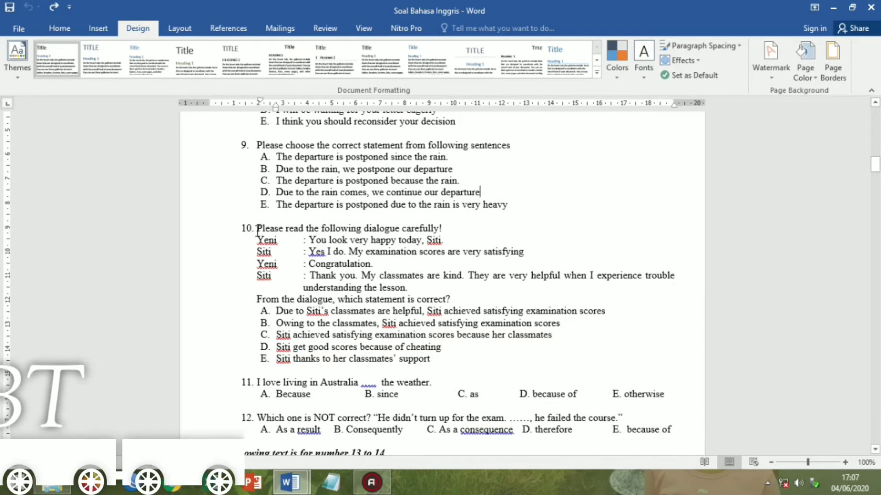
left_click_drag(257, 228, 452, 300)
right_click(354, 251)
left_click(372, 28)
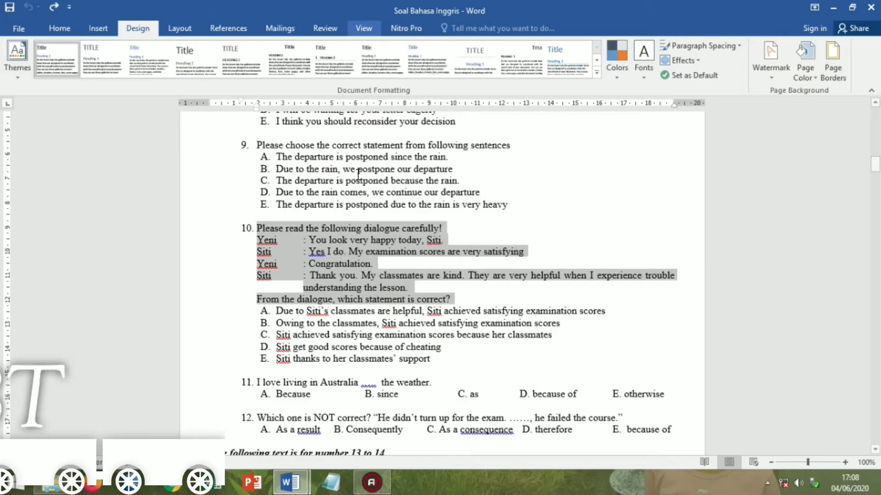
- Return to formatsoal and paste the copied dialogue question over the "Contoh soal esai" placeholder of Q6
mouse_move(290, 482)
left_click(358, 430)
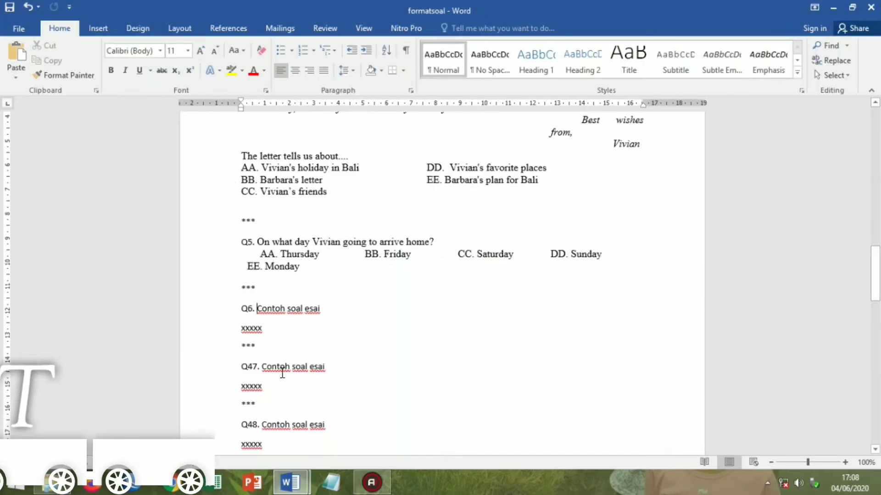
left_click_drag(260, 312, 340, 314)
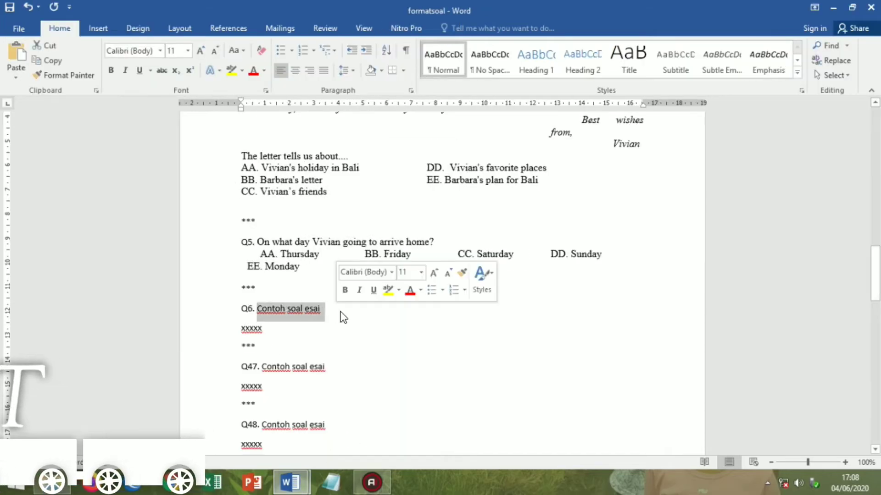
key("ctrl+v")
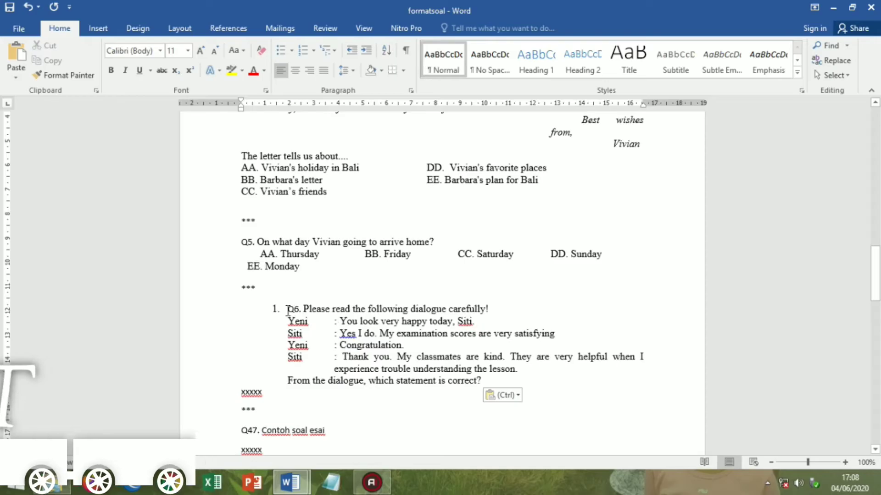
- Remove the automatic numbering from the Q6 line
left_click(289, 309)
key("BackSpace")
key("BackSpace")
- Reduce the left indent of Q6's dialogue and closing question, and remove the extra tab in the second dialogue line
key("Down")
key("shift+Down")
key("shift+Down")
key("shift+Down")
key("shift+Down")
key("shift+Down")
key("shift+Down")
key("shift+Home")
key("shift+Right")
key("shift+Right")
key("shift+Right")
key("shift+Right")
key("shift+Right")
key("shift+Right")
key("shift+Right")
key("shift+Right")
key("shift+Right")
key("shift+Right")
key("shift+Right")
key("shift+Right")
key("shift+Right")
key("shift+Right")
key("shift+Right")
key("shift+Right")
key("shift+Right")
key("shift+Right")
key("shift+Right")
key("shift+Right")
key("shift+Right")
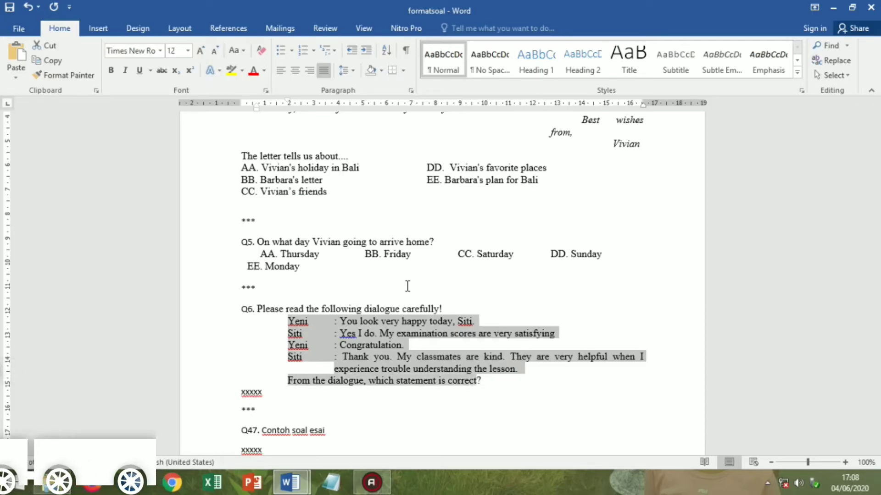
mouse_move(257, 108)
left_mouse_down()
mouse_move(237, 103)
mouse_move(287, 100)
mouse_move(251, 101)
left_mouse_up()
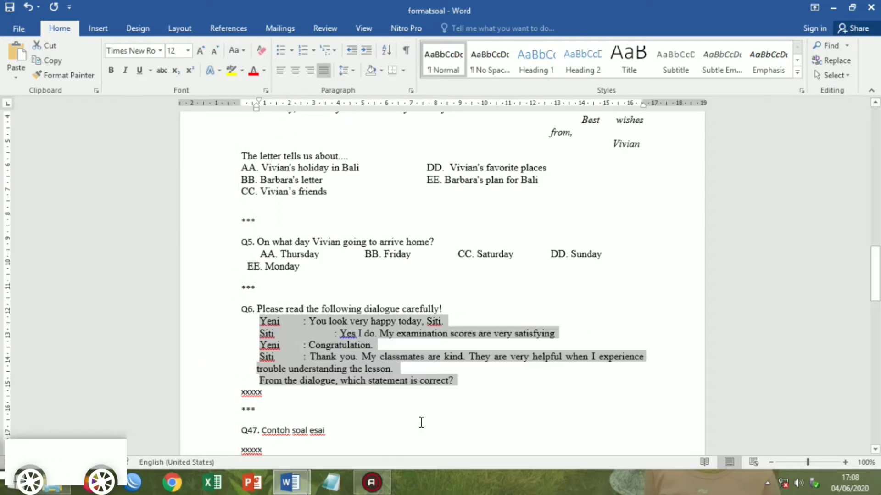
left_click(320, 392)
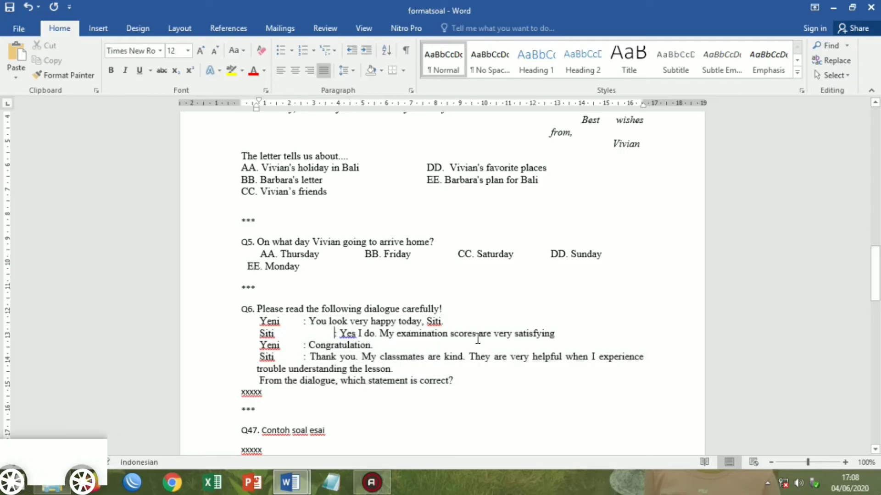
key("BackSpace")
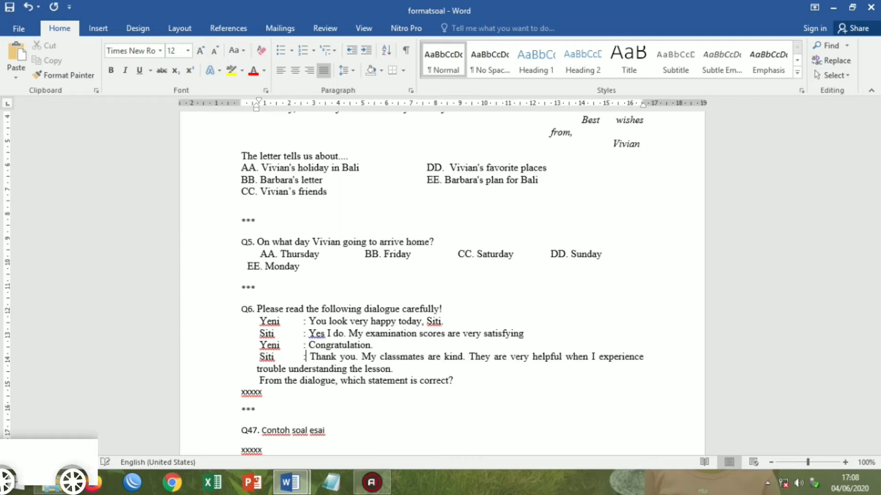
- Examine the "xxxxx" essay answer marker and the *** separator that follow Q6
left_click(277, 395)
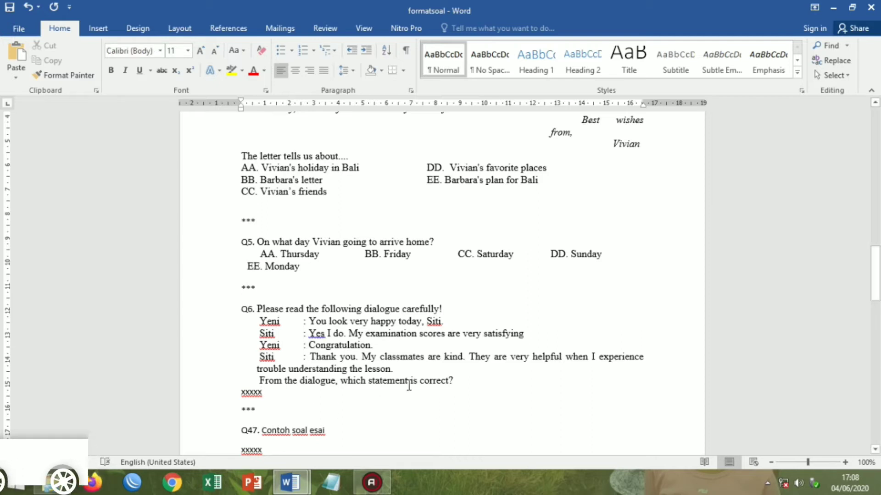
scroll(386, 367, "down", 2)
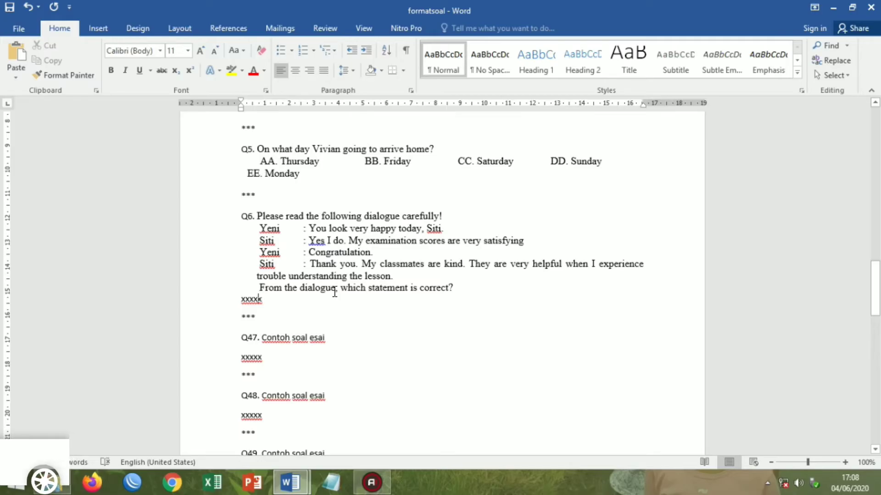
key("Home")
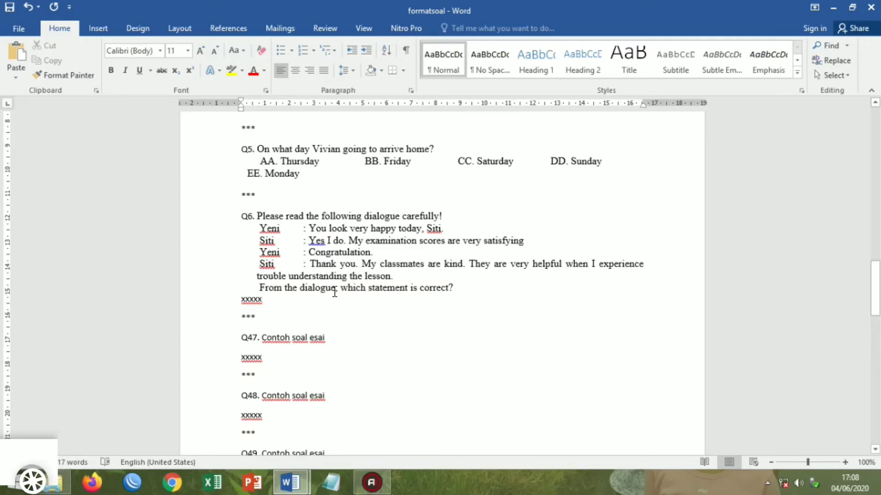
scroll(334, 292, "up", 3, "ctrl")
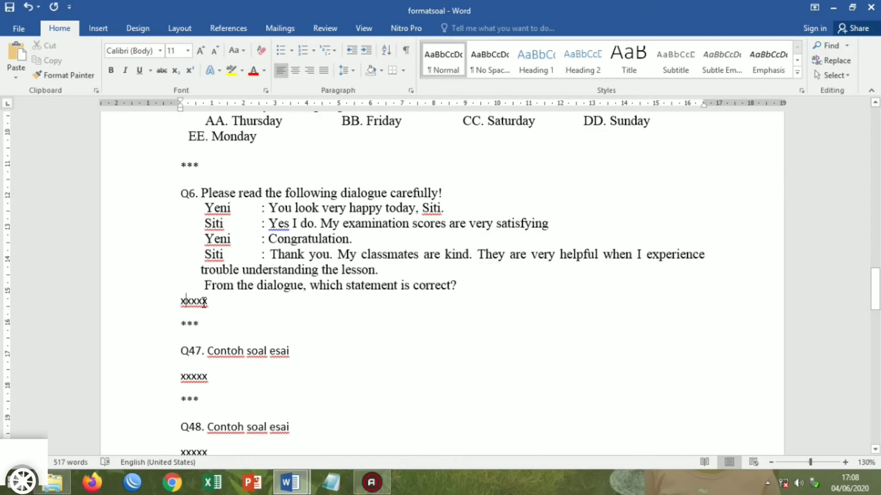
key("Right")
key("Left")
key("Left")
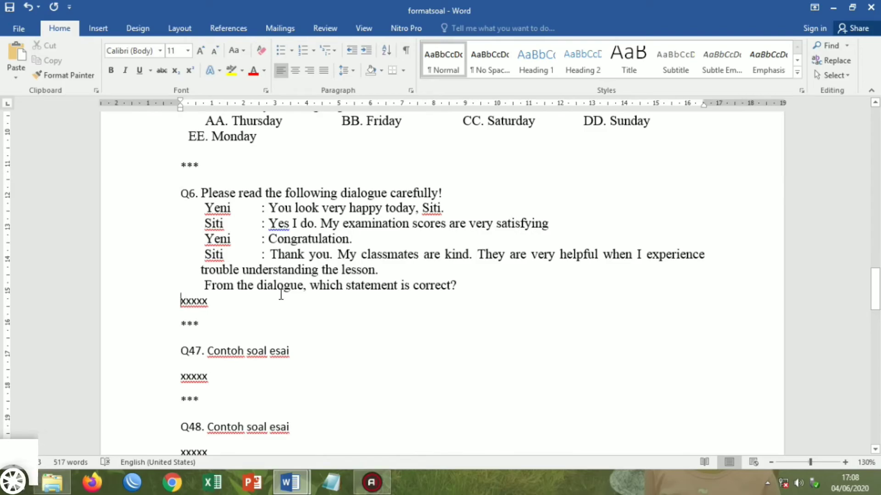
key("Right")
key("Right")
key("Right")
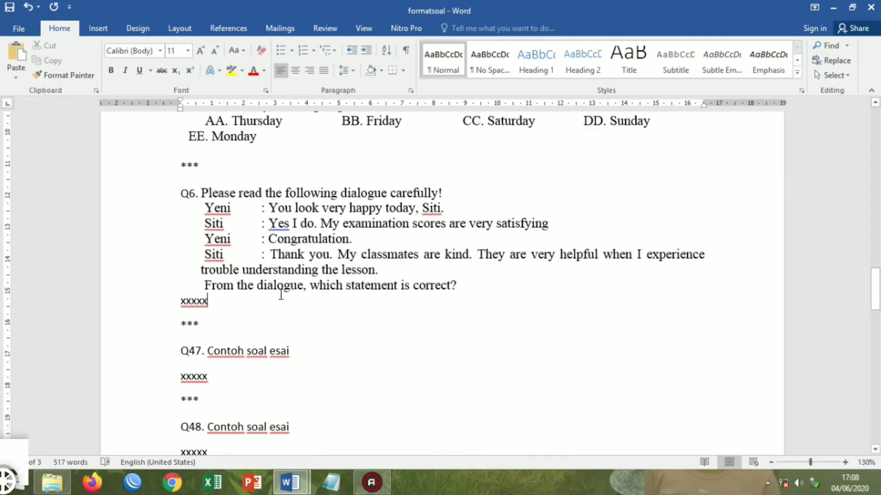
key("shift+Left")
key("shift+Left")
key("shift+Left")
key("shift+Left")
key("shift+Left")
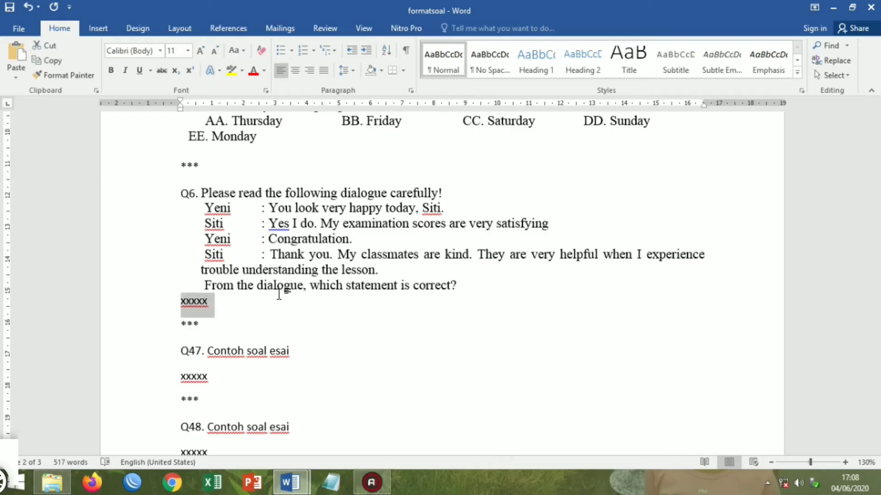
left_click(234, 325)
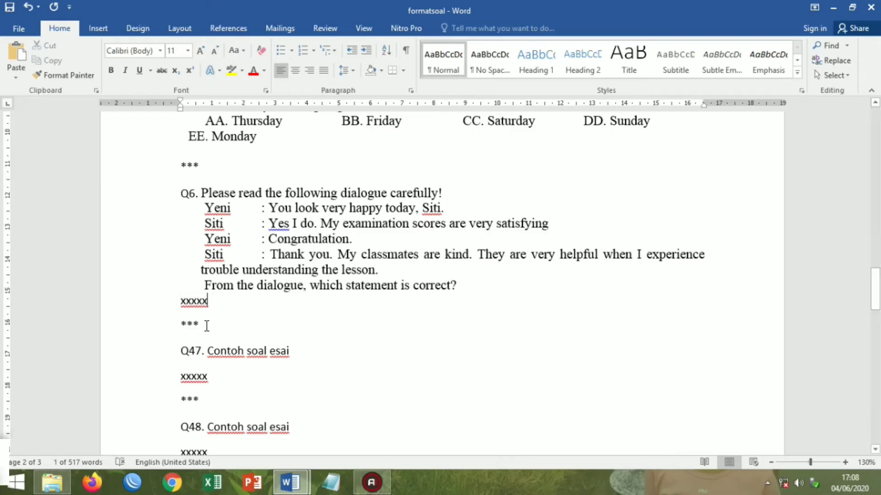
scroll(237, 360, "down", 2)
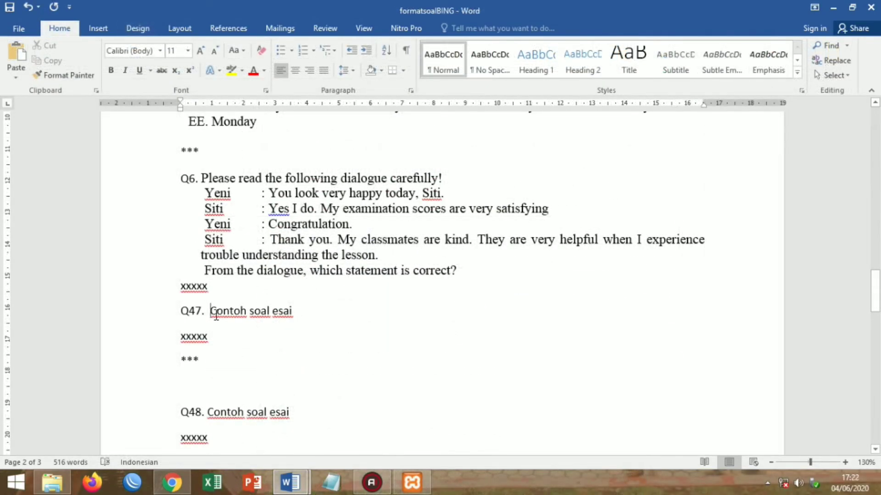
- Renumber the essay placeholder Q47 as Q7 in formatsoalBING
key("Left")
key("BackSpace")
key("BackSpace")
type("7")
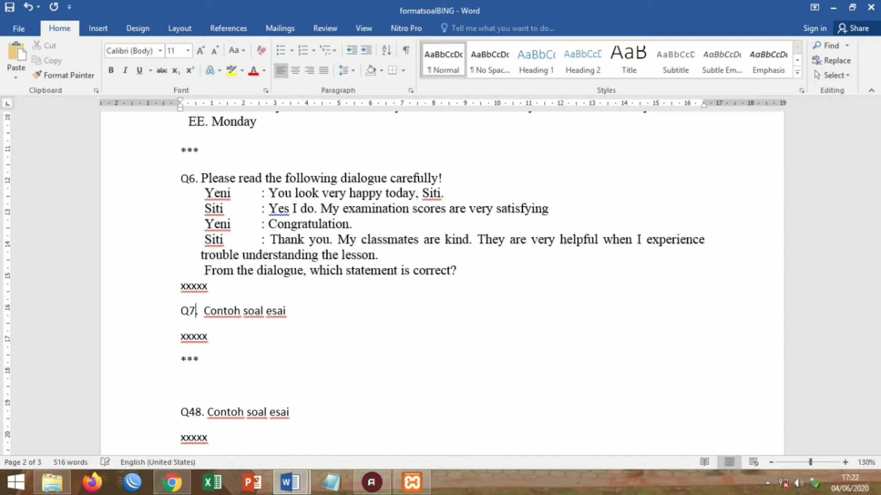
- Switch to Soal Bahasa Inggris and copy question 35's text "What is the text about?" without its answer options
mouse_move(290, 481)
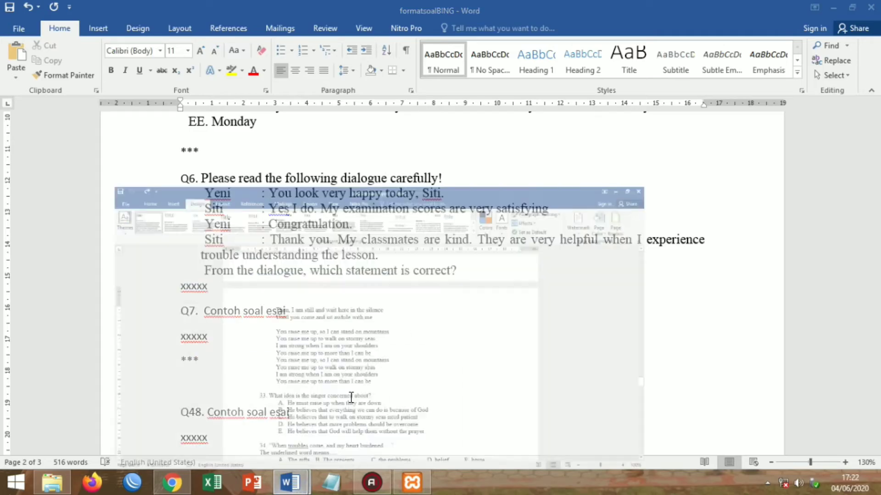
left_click(220, 418)
scroll(290, 275, "down", 4)
scroll(289, 275, "down", 3)
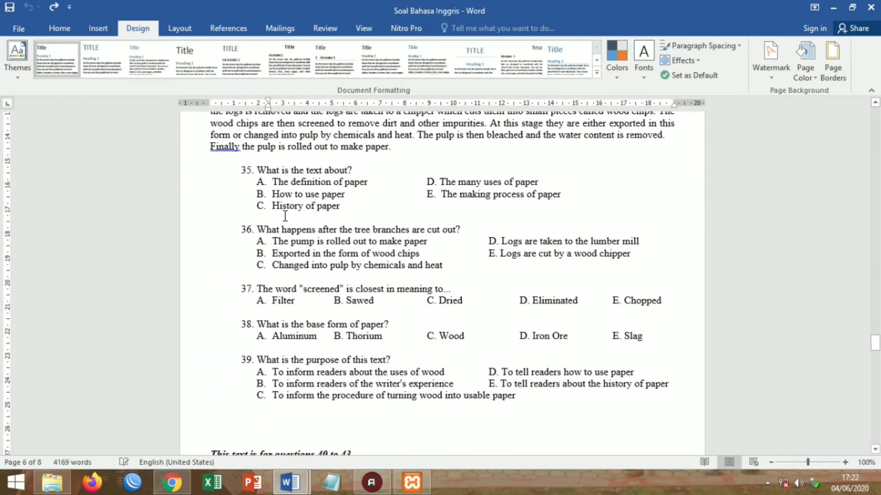
left_click_drag(257, 167, 458, 171)
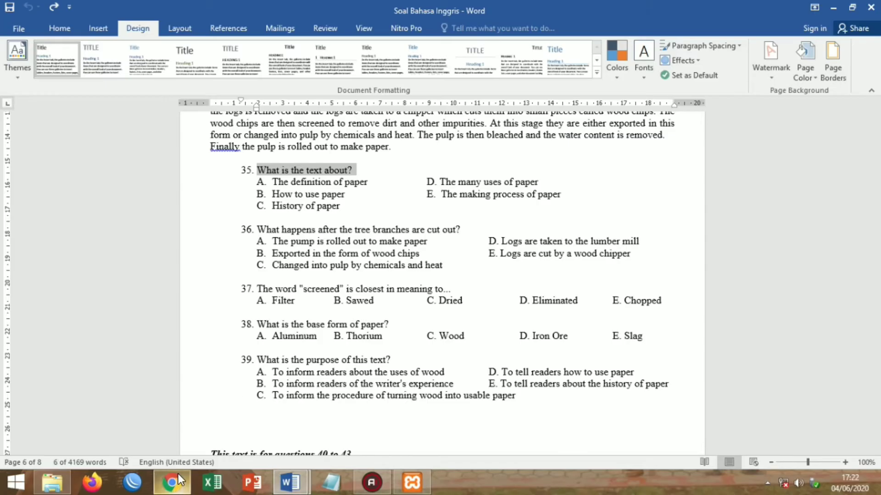
- Switch to formatsoalBING and replace Q7's placeholder text "Contoh soal esai" with the copied question "What is the text about?"
left_click(178, 475)
mouse_move(290, 483)
left_click(284, 439)
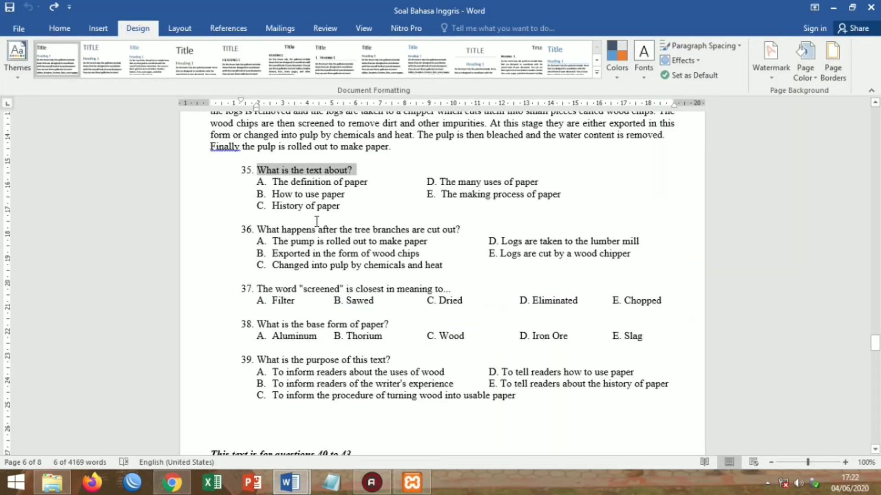
left_click(419, 416)
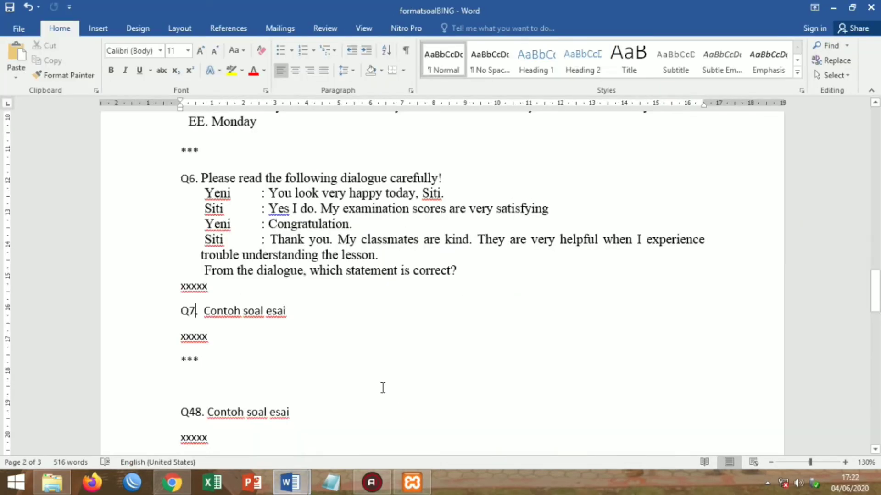
left_click_drag(231, 311, 289, 312)
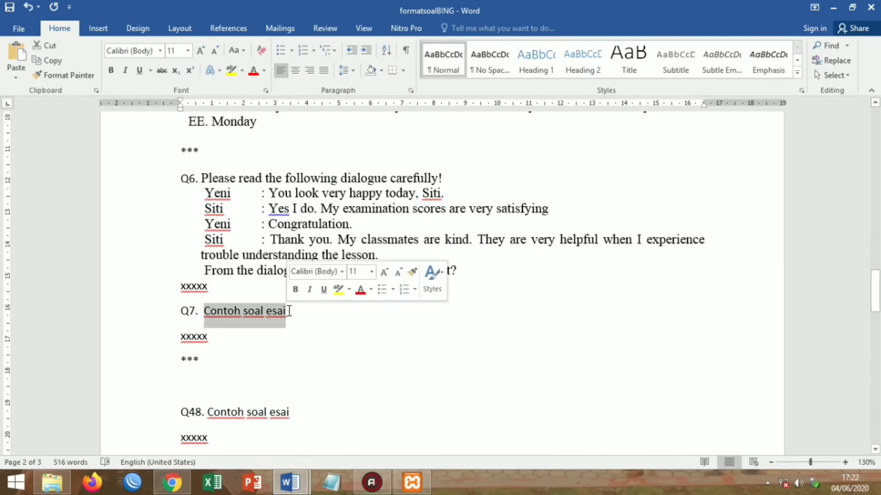
type("Q7. What is the text about?")
- Remove the automatic list number and indent from Q7, and delete the blank line before its "xxxxx" marker
left_click(241, 316)
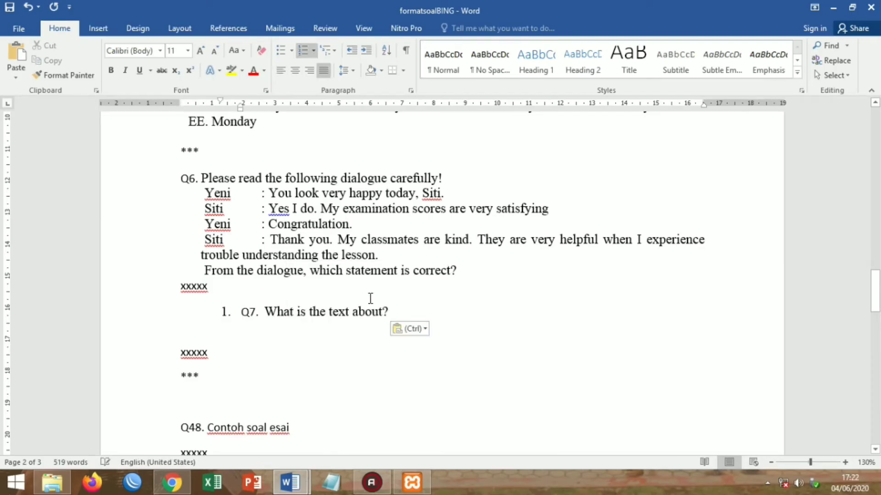
key("BackSpace")
key("BackSpace")
key("Down")
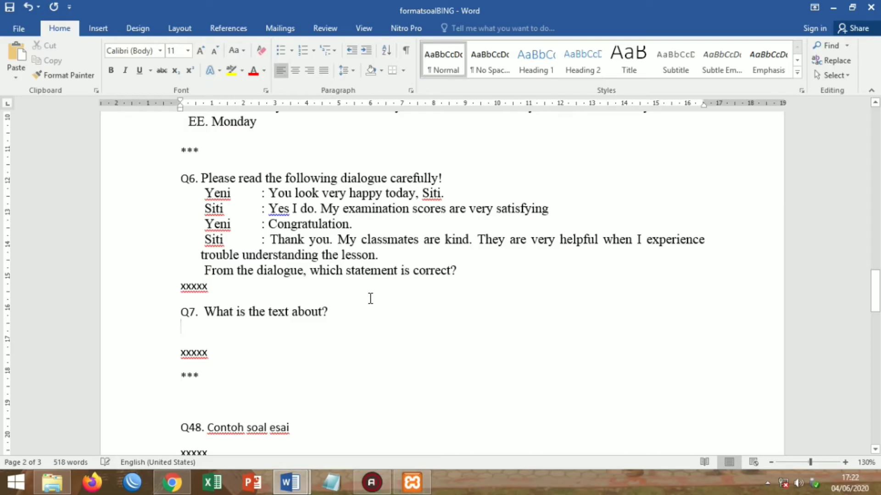
key("Delete")
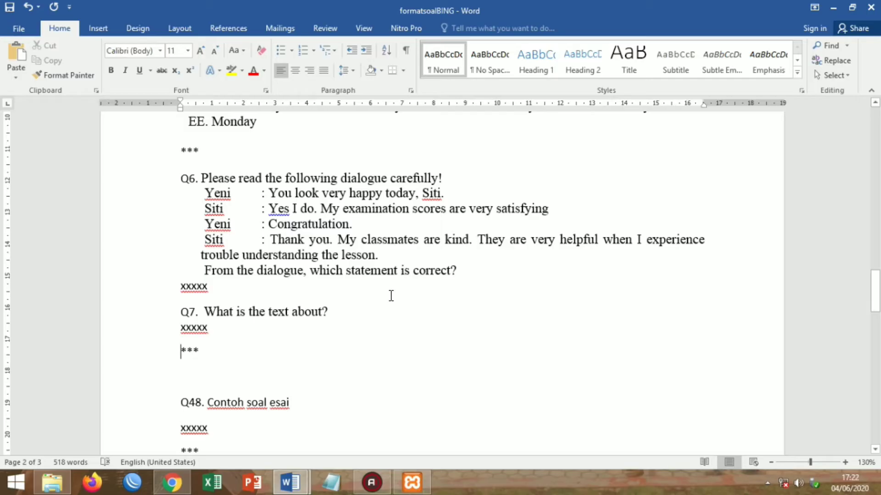
- Switch to Soal Bahasa Inggris and copy question 41's text "What are interchanged in the process of ester interchange?" without its answer options
scroll(389, 321, "down", 3)
mouse_move(290, 482)
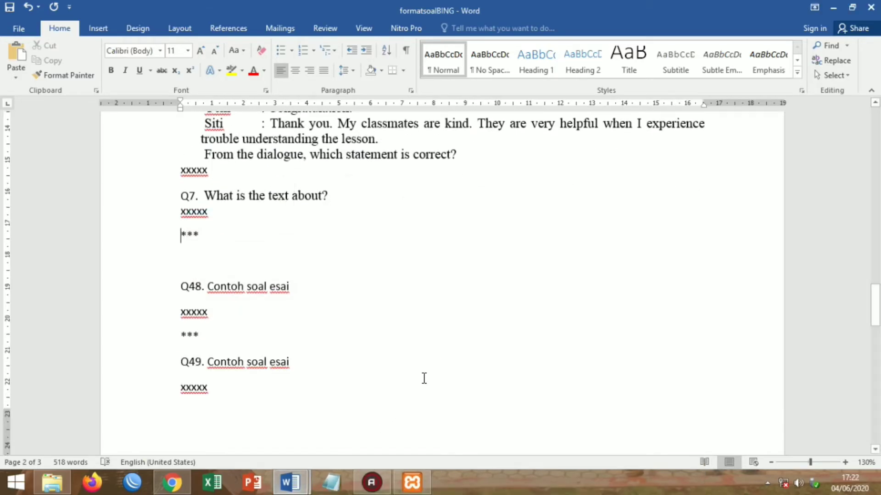
left_click(252, 419)
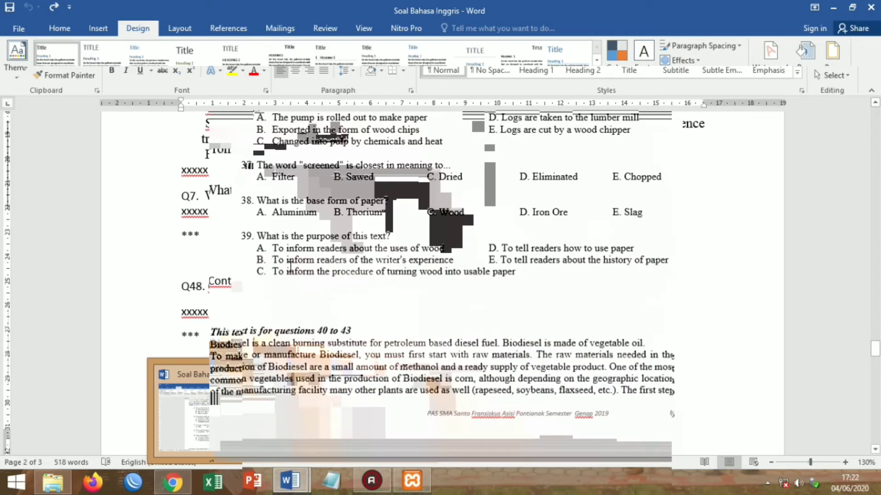
scroll(261, 329, "down", 10)
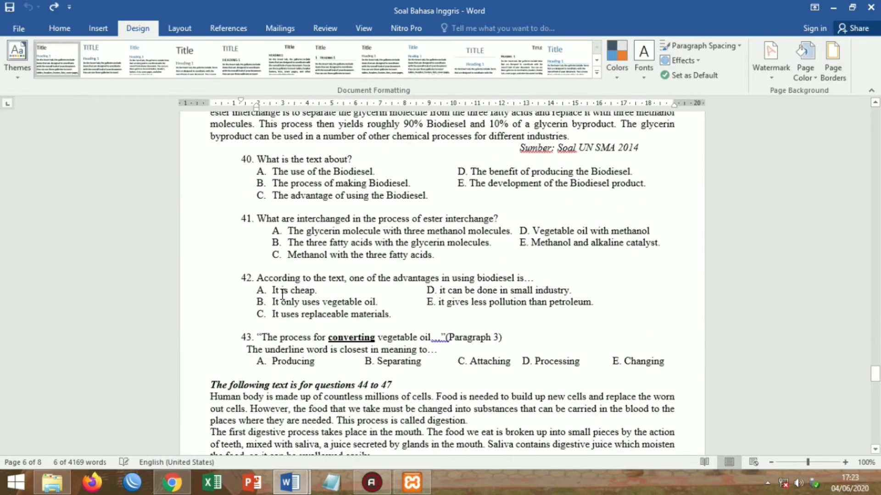
scroll(262, 247, "up", 1)
left_click_drag(262, 235, 502, 236)
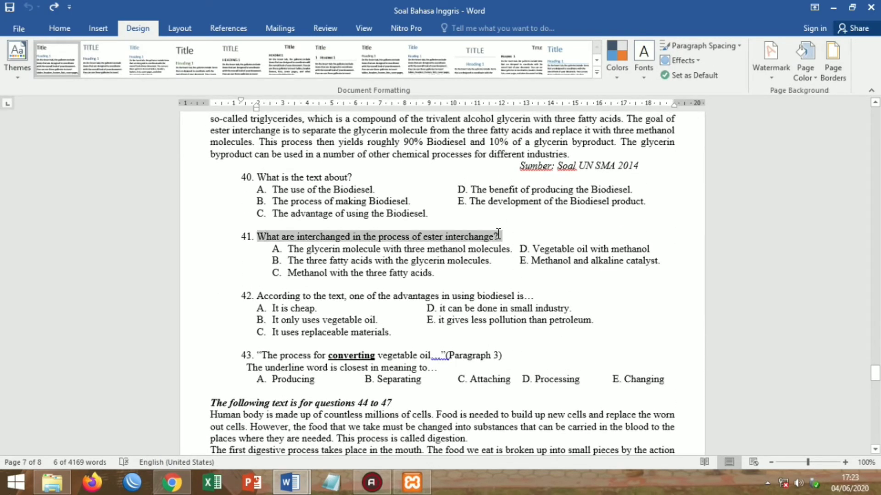
right_click(457, 225)
left_click(477, 250)
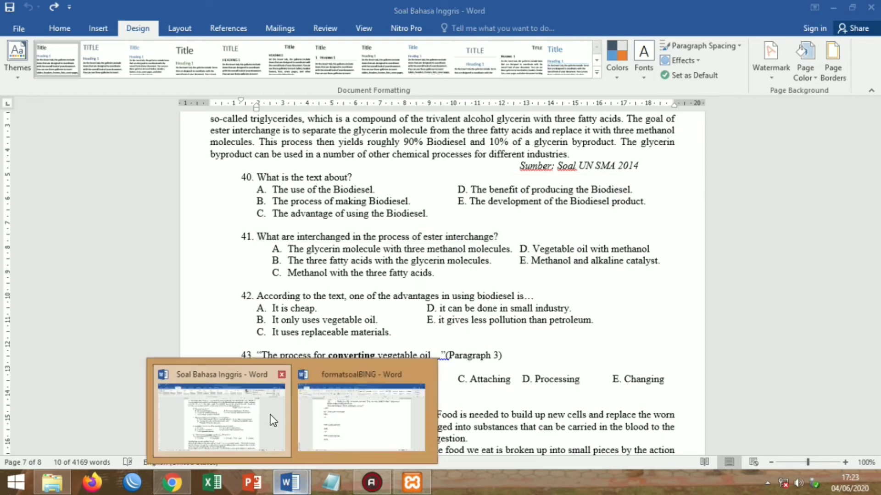
- Switch to formatsoalBING and replace Q48's placeholder text "Contoh soal esai" with the copied ester interchange question
mouse_move(291, 482)
left_click(344, 429)
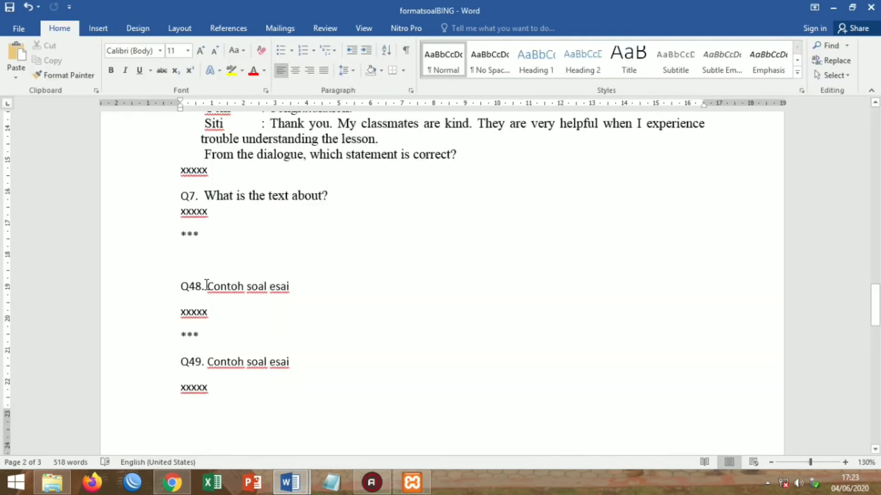
left_click_drag(207, 286, 310, 285)
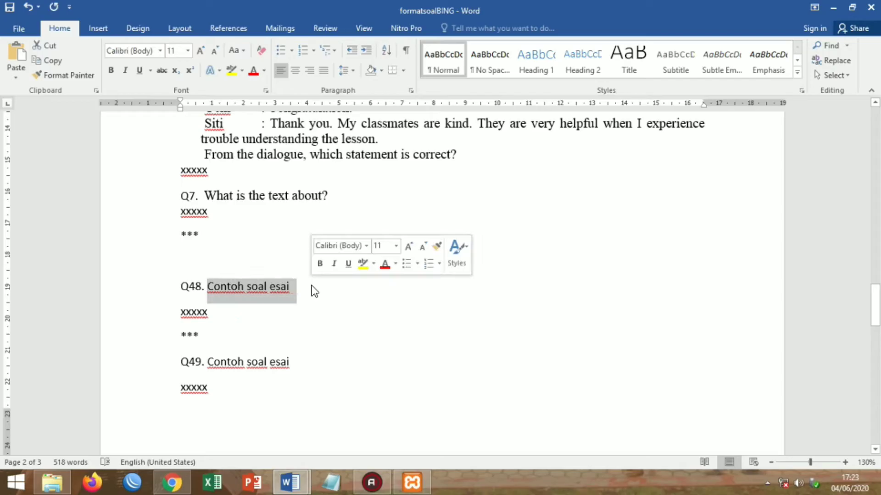
key("ctrl+v")
- Renumber the ester interchange question as Q8 and remove its automatic list number and indent
left_click(242, 288)
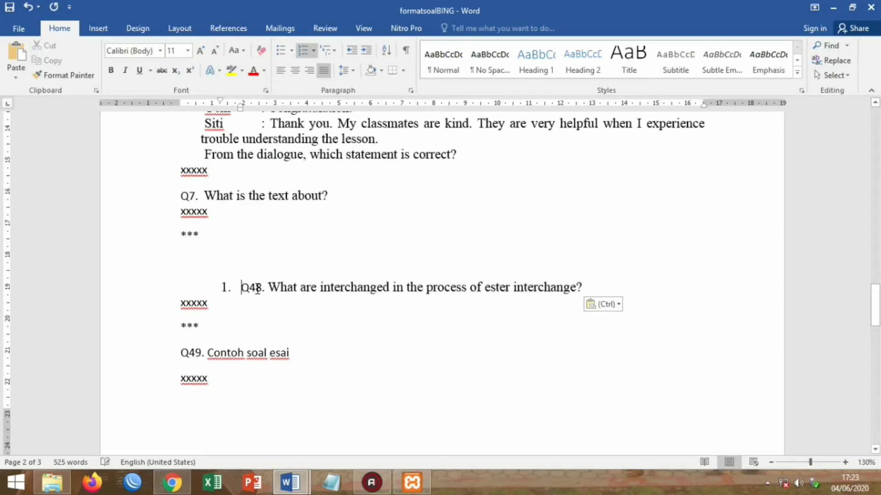
left_click(258, 288)
key("BackSpace")
key("BackSpace")
key("BackSpace")
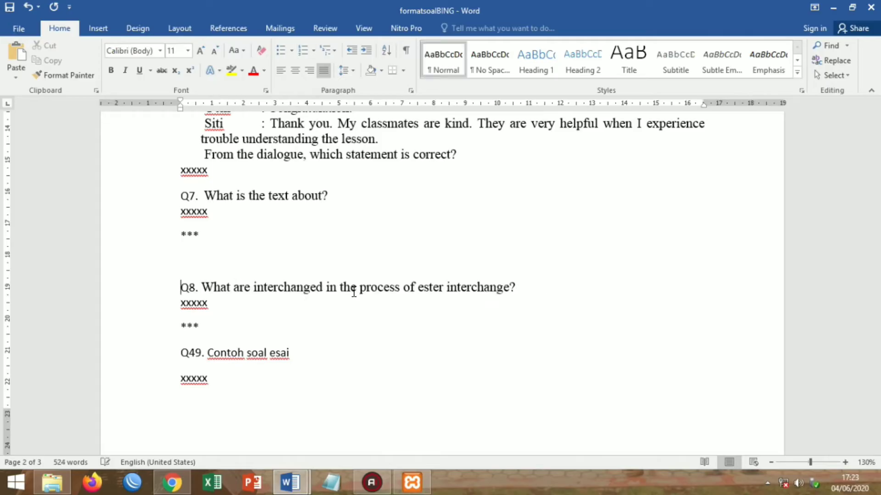
- Delete the unused essay placeholders Q49 and Q50 together with their "xxxxx" markers and *** separators
key("Down")
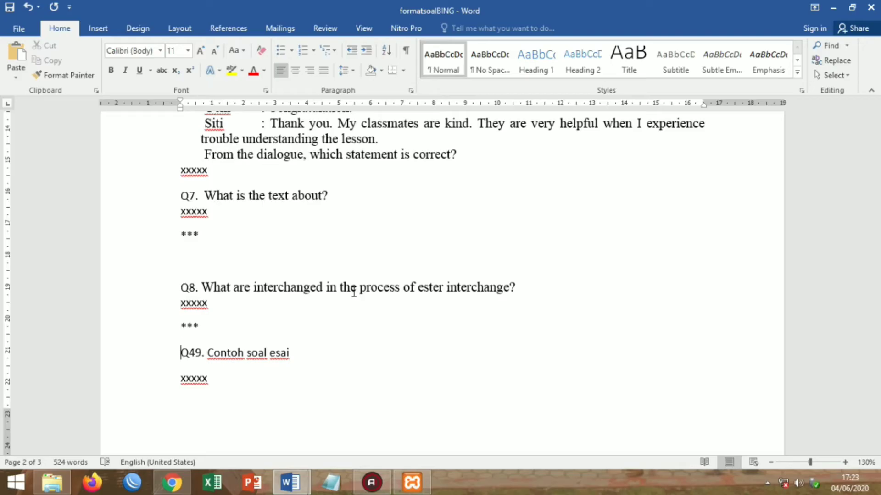
key("shift+Down")
key("shift+Down")
key("shift+Down")
key("shift+Down")
key("shift+Down")
key("shift+Down")
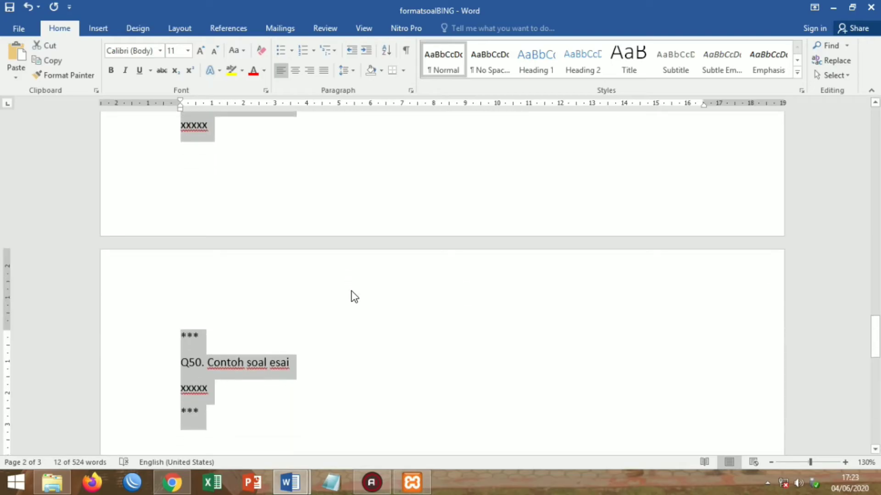
key("Delete")
scroll(354, 290, "up", 15)
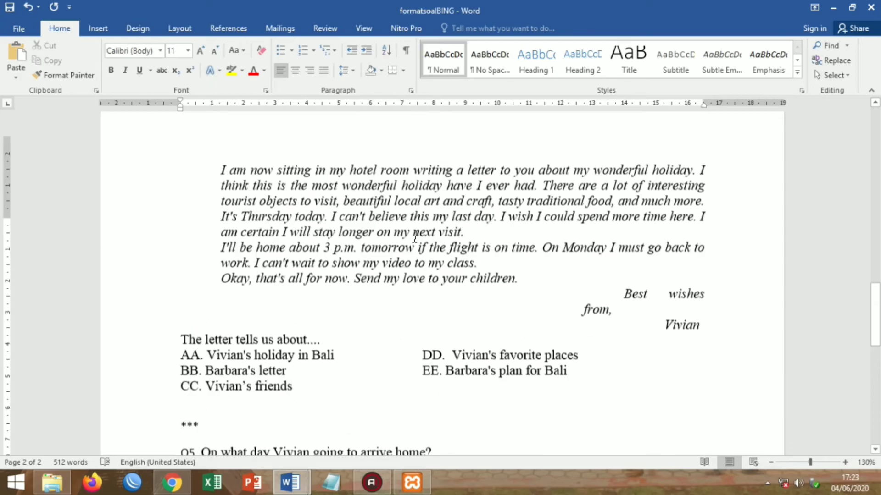
scroll(415, 237, "up", 1)
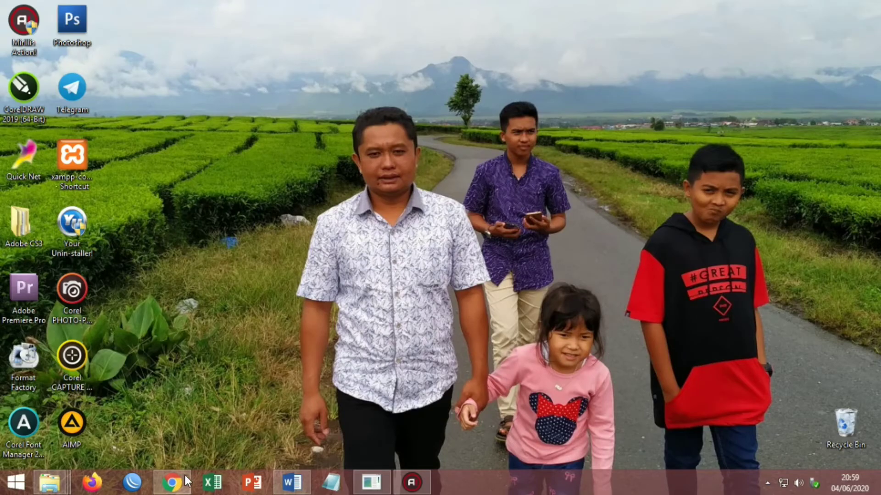
- Switch to Chrome and open cbt.sman6tanjabbar.sch.id in a new tab
left_click(171, 482)
left_click(285, 7)
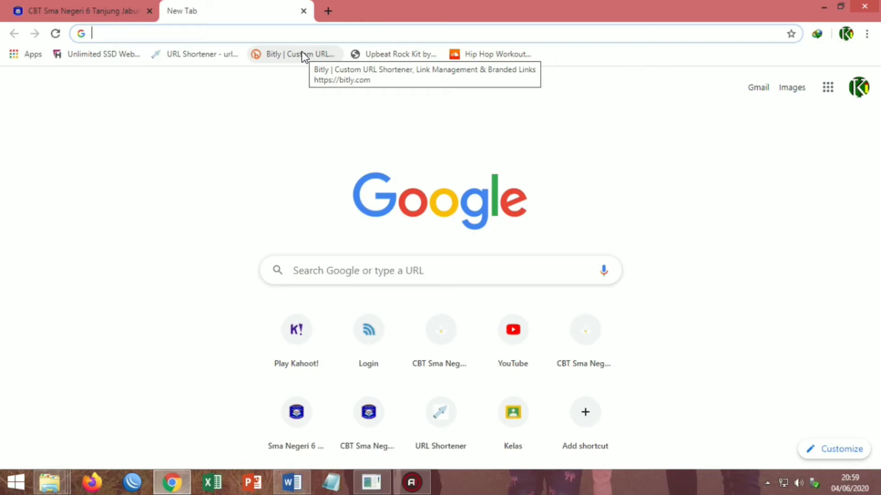
type("cbt.")
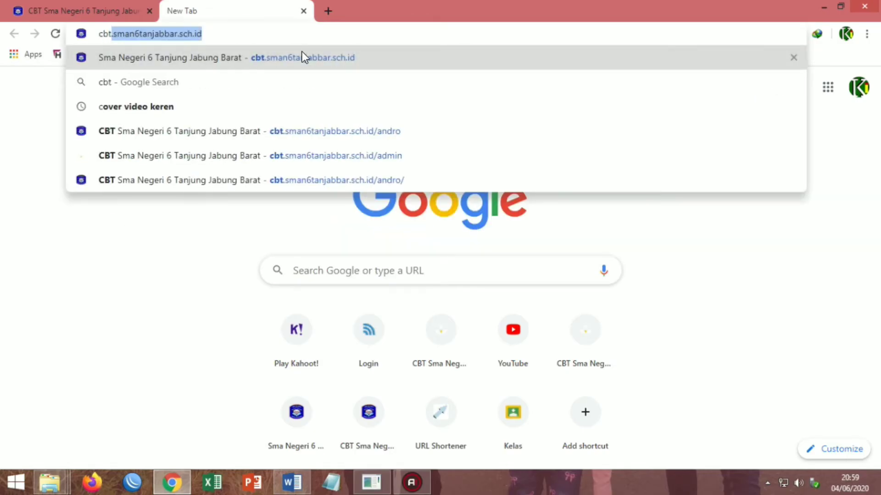
type("sm")
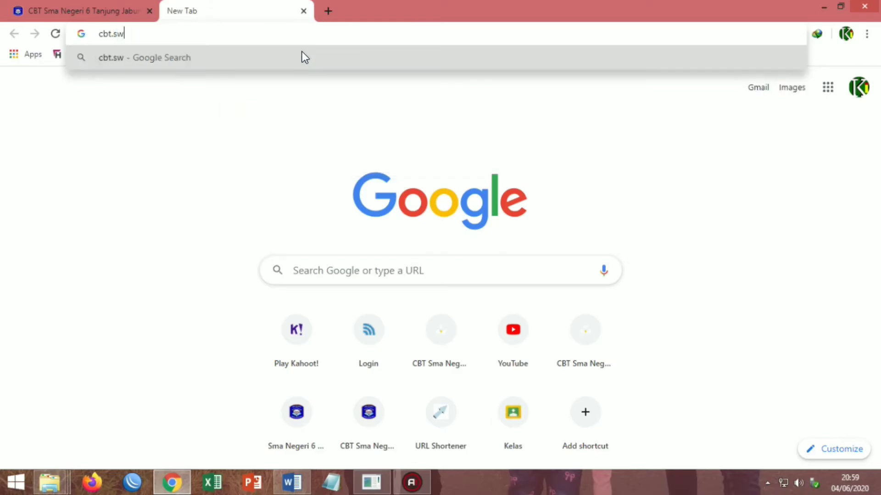
type("a")
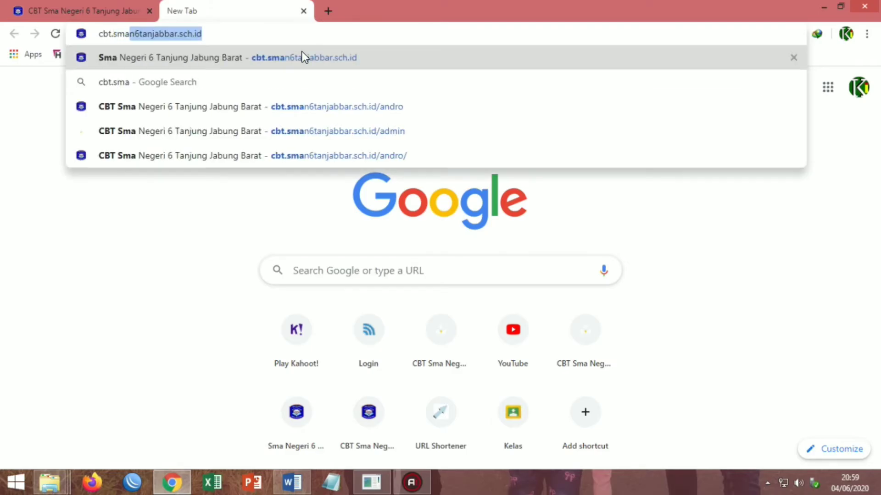
type("n6")
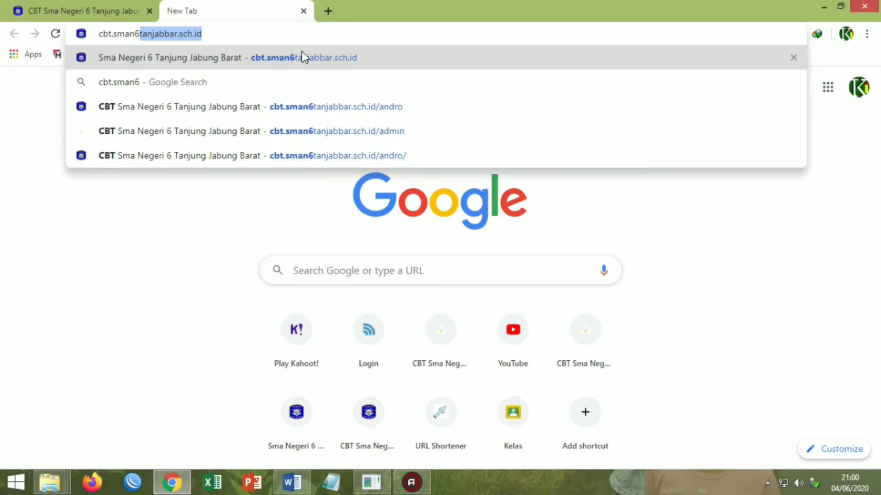
type("tanj")
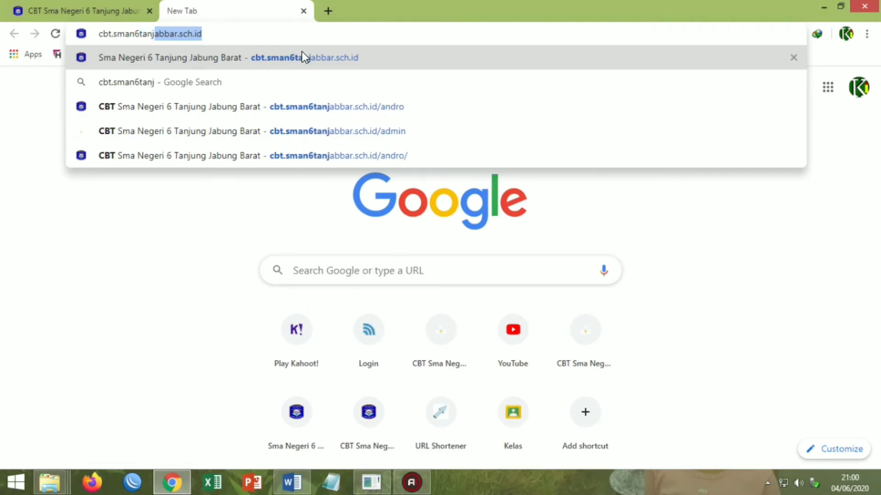
type("abbar.sch.id")
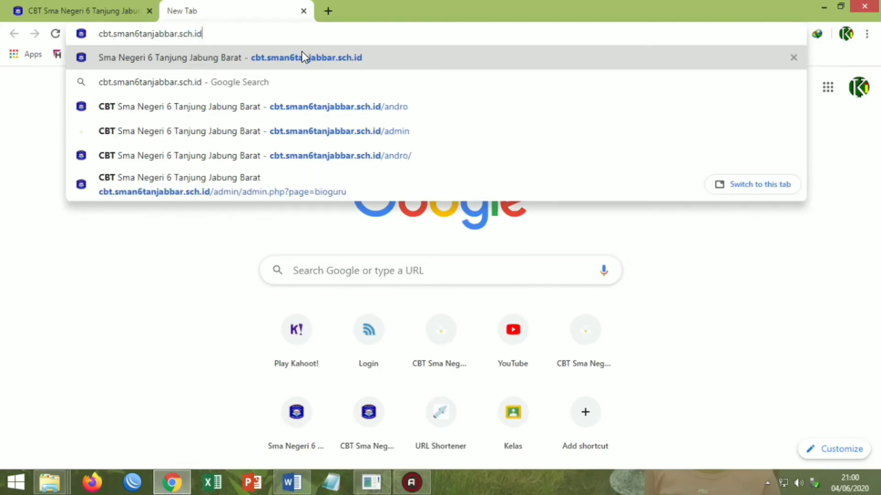
key("Return")
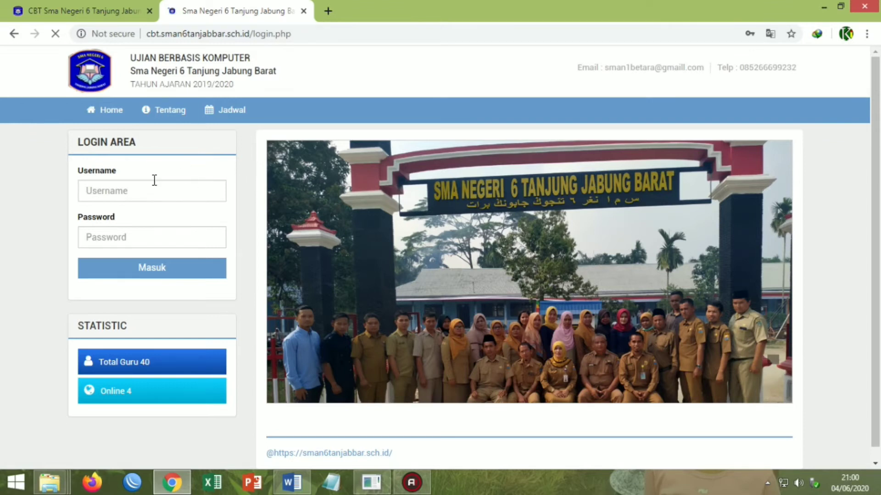
- Log in to the CBT site with the teacher's saved username and account password
left_click(140, 192)
left_click(28, 181)
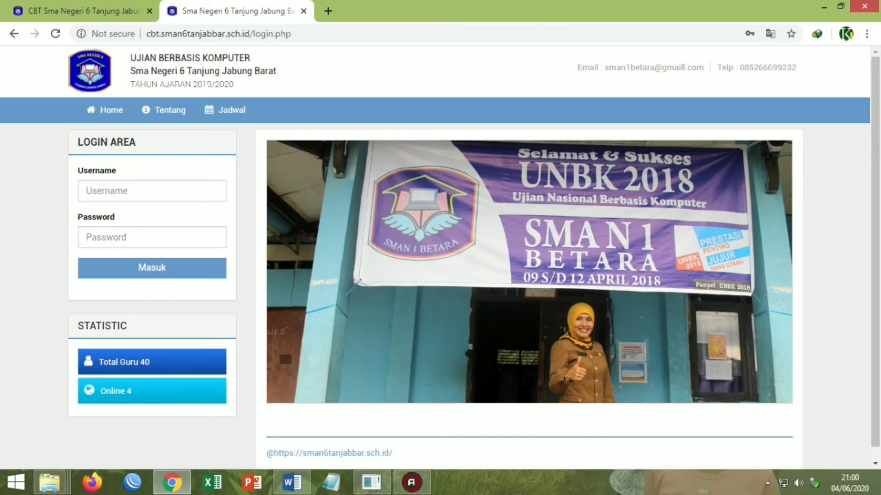
left_click(175, 193)
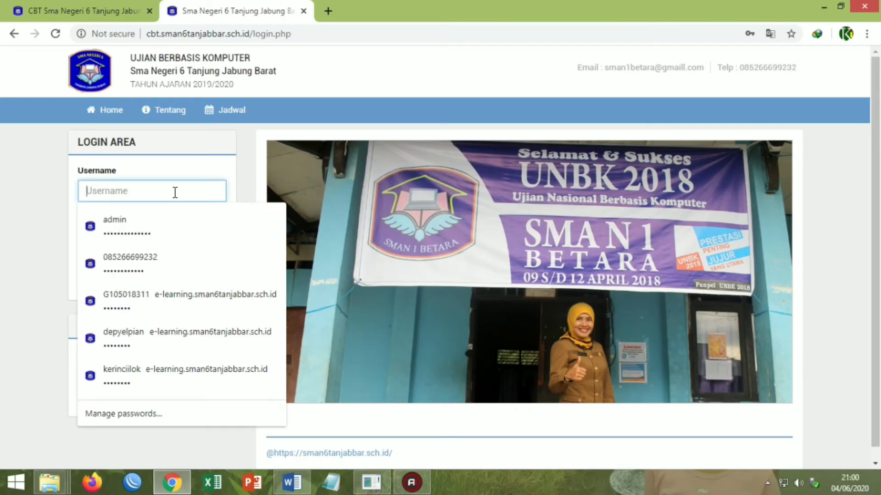
type("0")
left_click(159, 217)
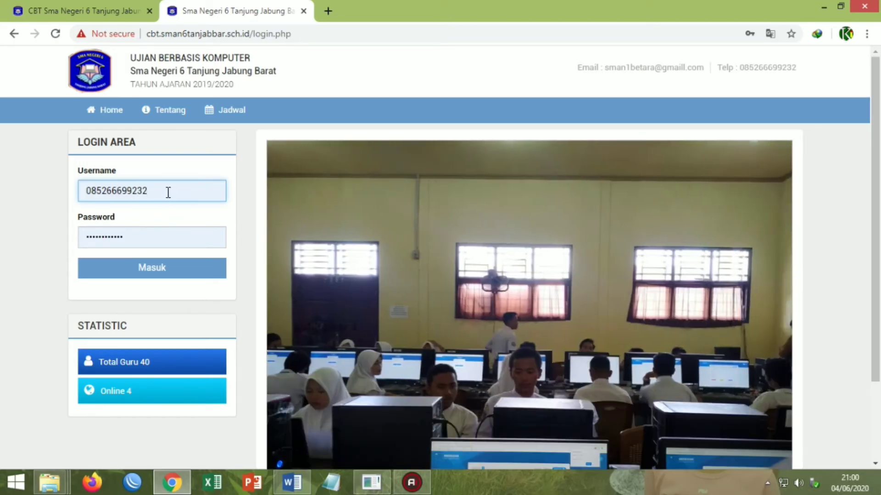
left_click_drag(168, 190, 75, 195)
left_click_drag(131, 237, 69, 240)
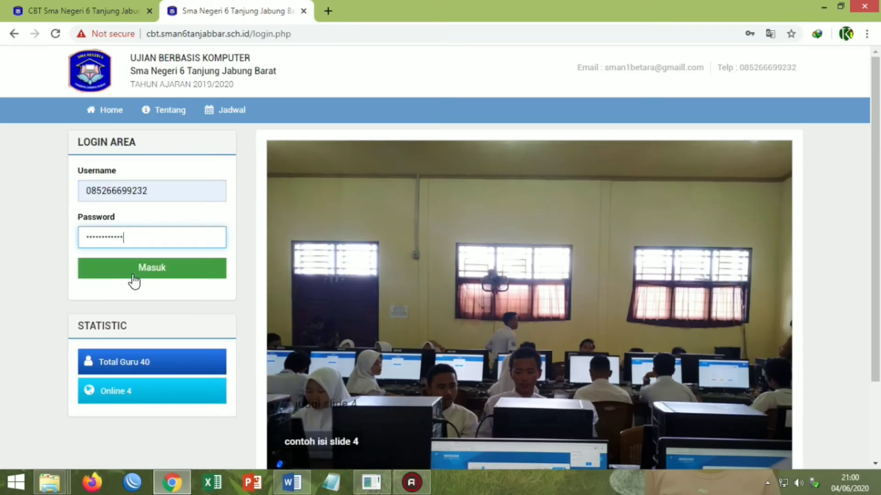
left_click(131, 276)
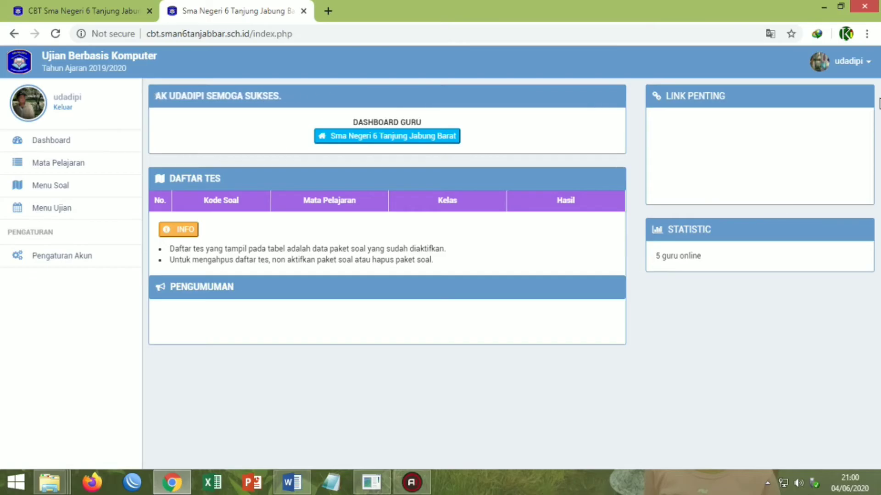
- Open the teacher's profile, browse for a replacement photo without choosing one, and save the profile
left_click(839, 73)
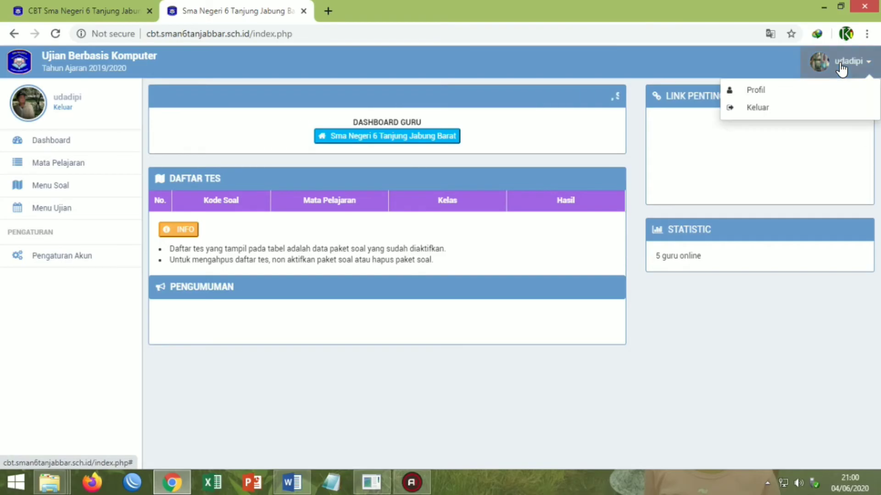
left_click(754, 91)
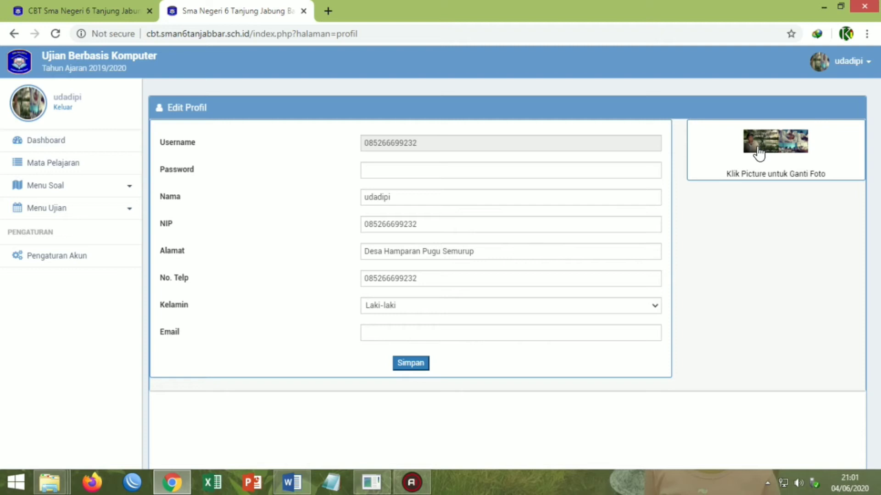
left_click(778, 148)
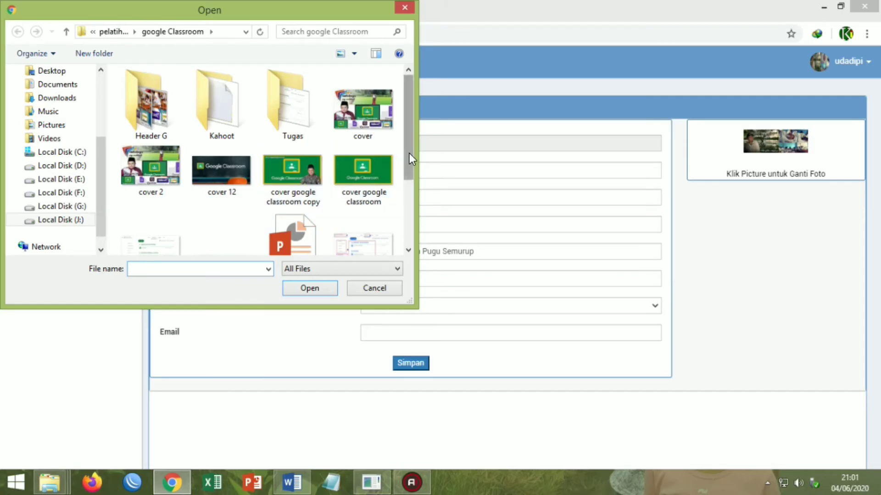
left_click_drag(409, 154, 403, 210)
left_click(373, 287)
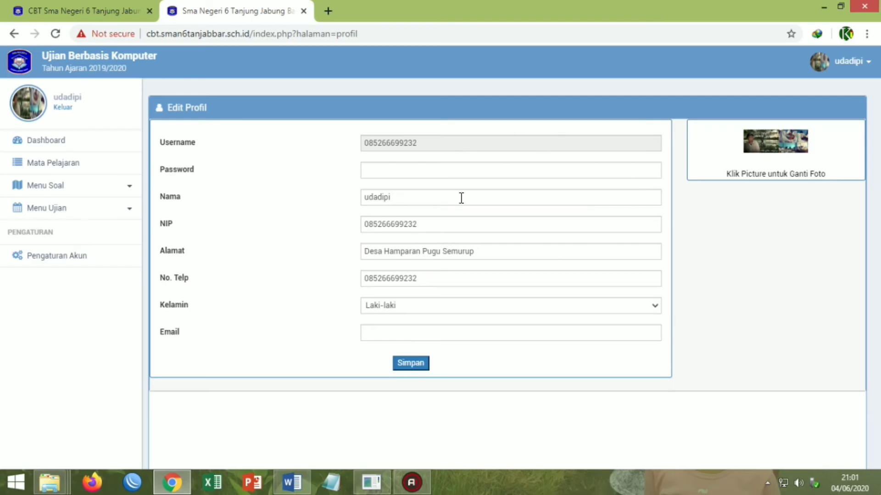
left_click(412, 364)
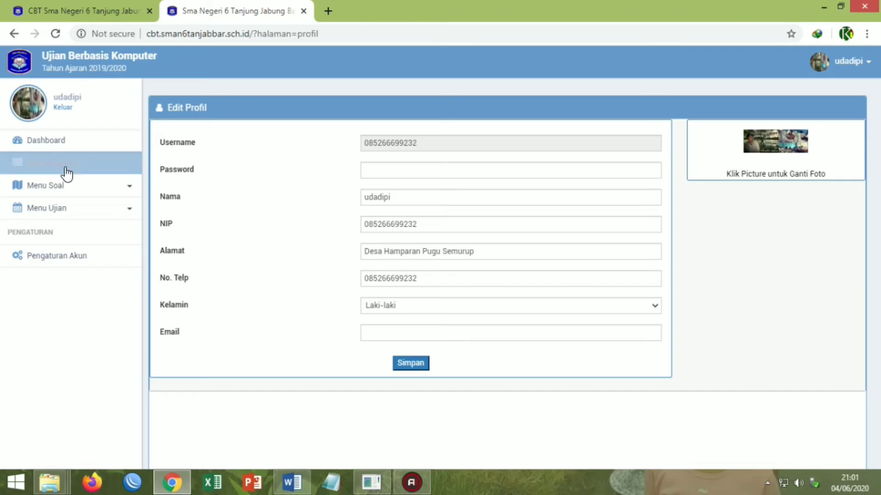
- Add Bahasa Inggris for class XI IPA2 with KKM 70 to the teacher's subject list
left_click(32, 168)
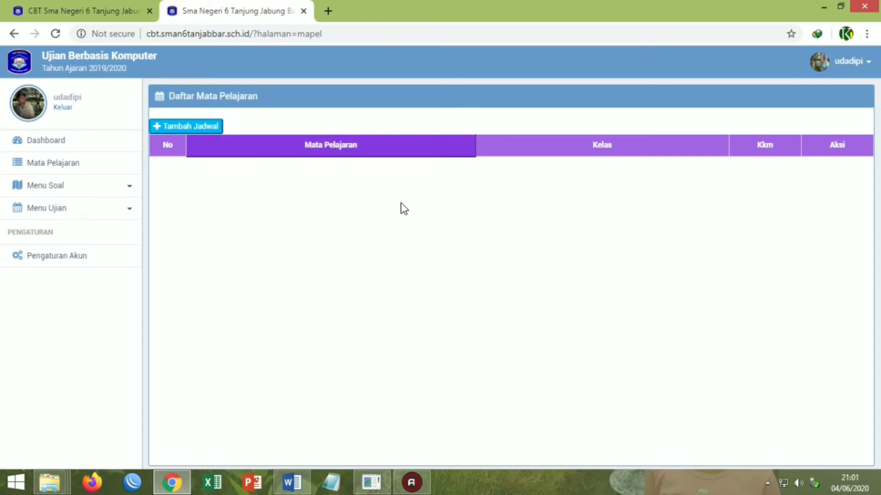
left_click(177, 129)
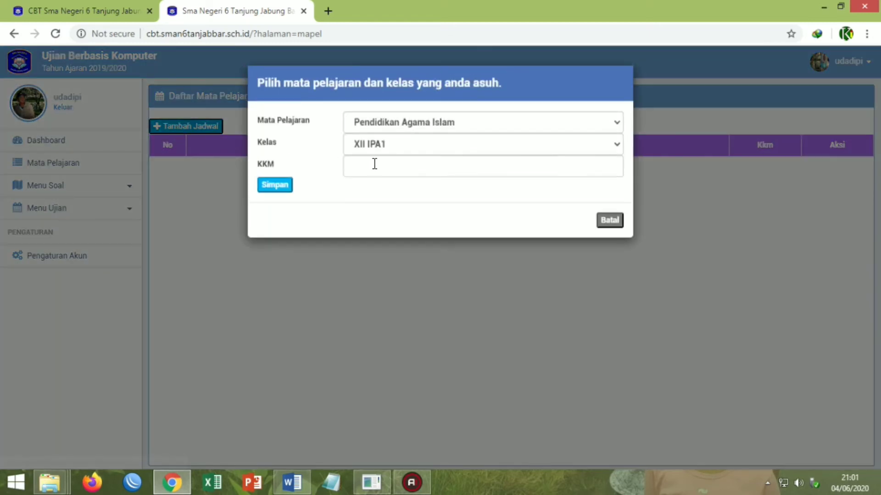
left_click(397, 122)
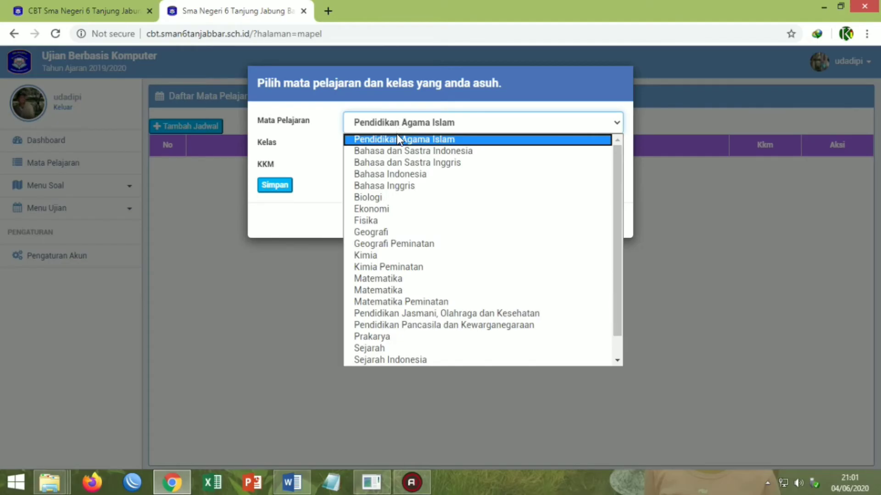
key("Escape")
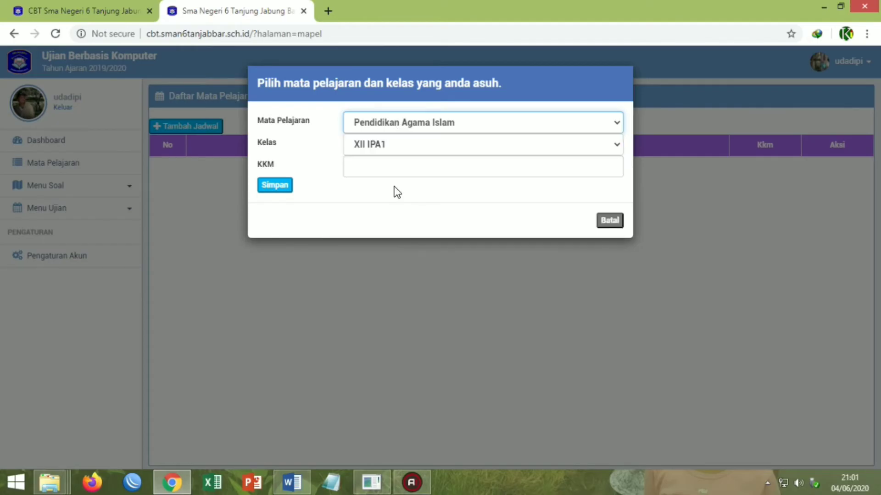
left_click(378, 145)
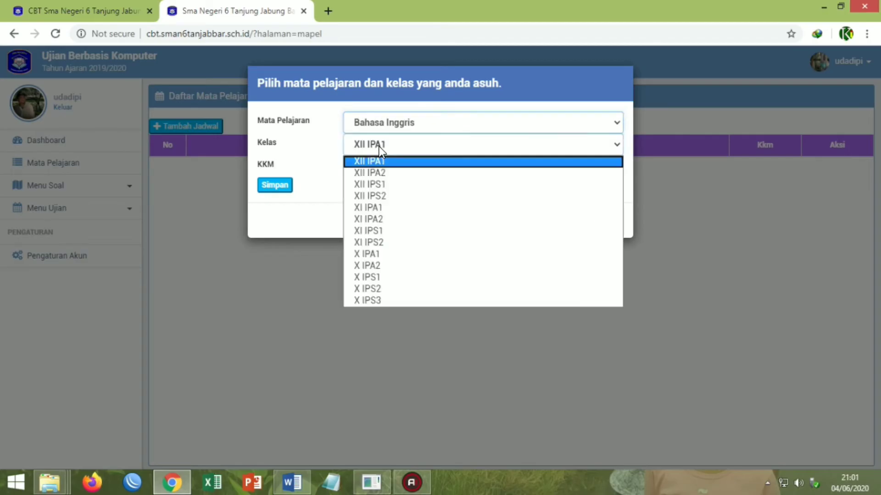
left_click(380, 220)
left_click(373, 171)
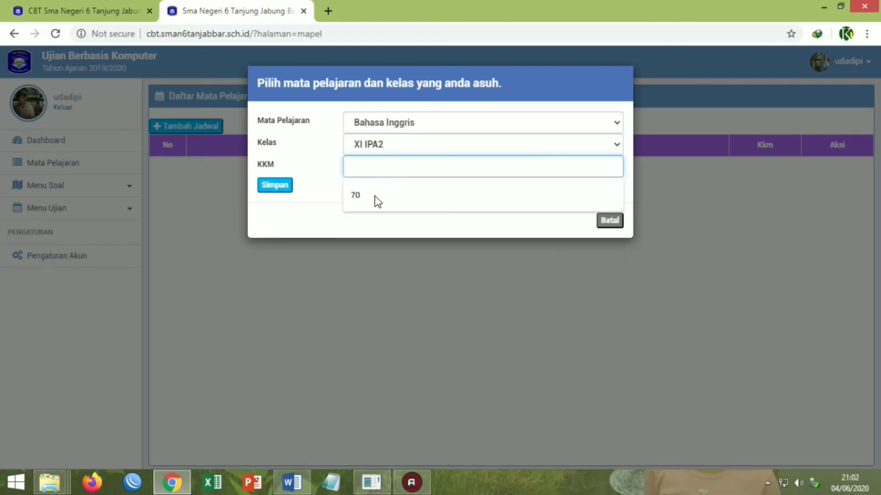
left_click(357, 195)
left_click(275, 188)
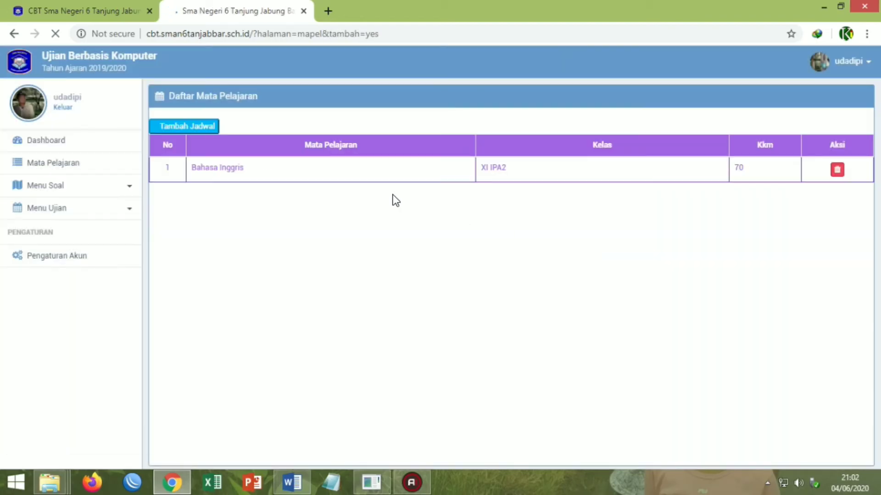
- Add Bahasa Inggris for class XI IPA1 with KKM 70 to the subject list
left_click(178, 124)
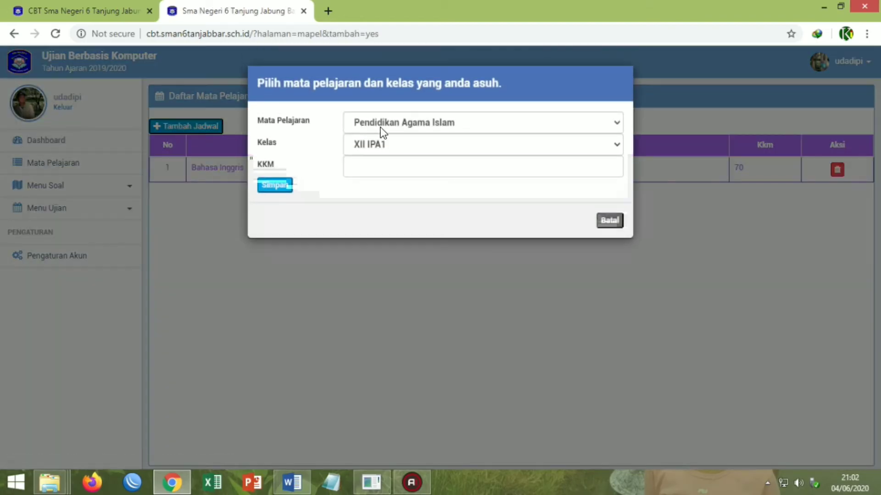
left_click(398, 124)
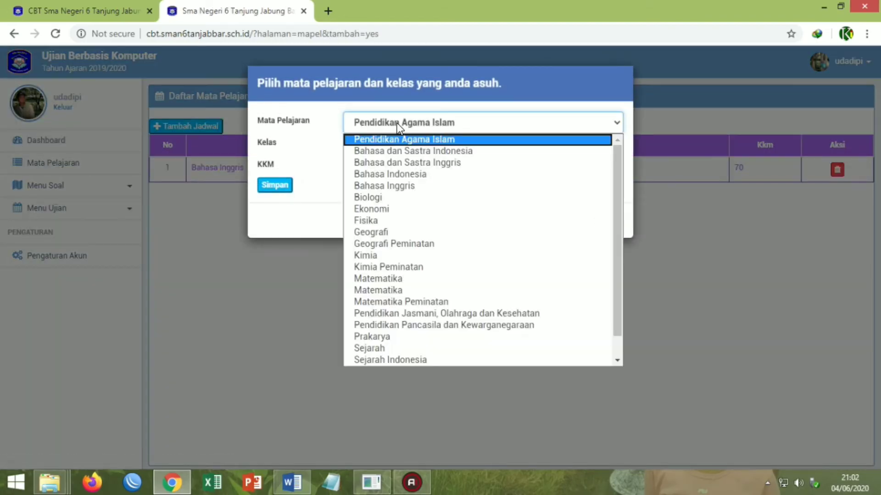
left_click(399, 187)
left_click(382, 146)
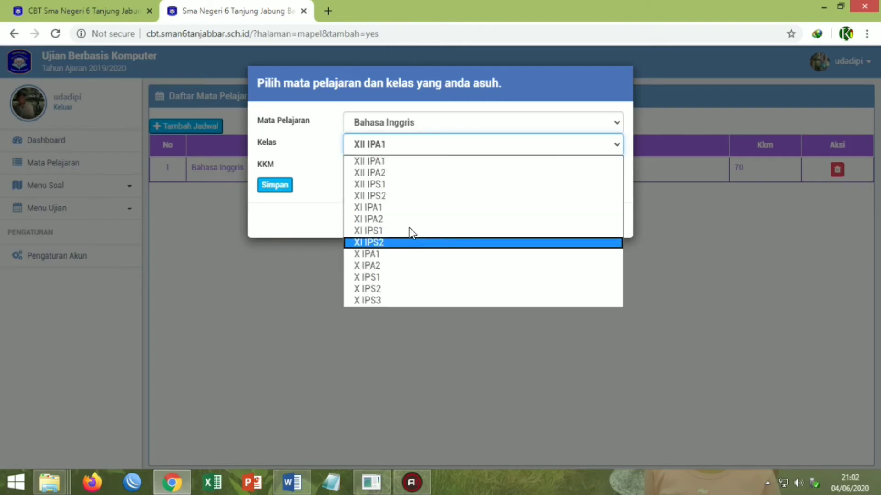
left_click(408, 208)
left_click(384, 169)
left_click(373, 198)
left_click(274, 184)
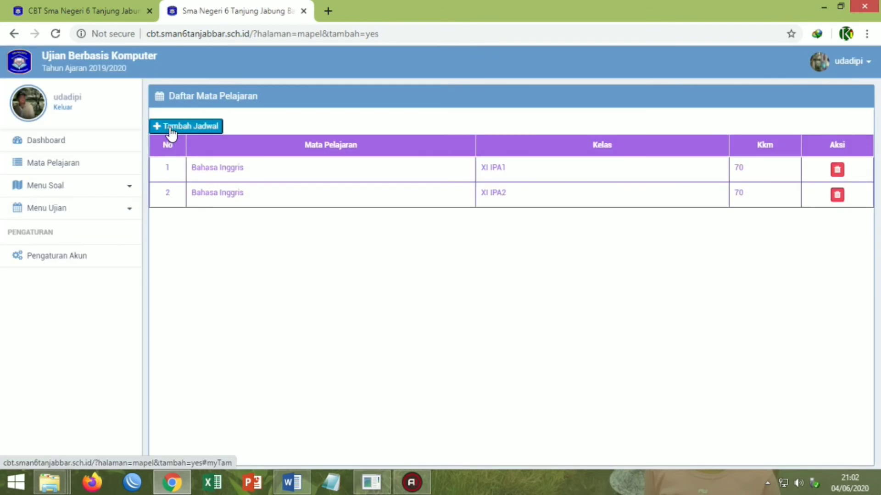
- Add Bahasa dan Sastra Inggris for class XI IPS2 with KKM 70 to the subject list
left_click(171, 127)
left_click(403, 123)
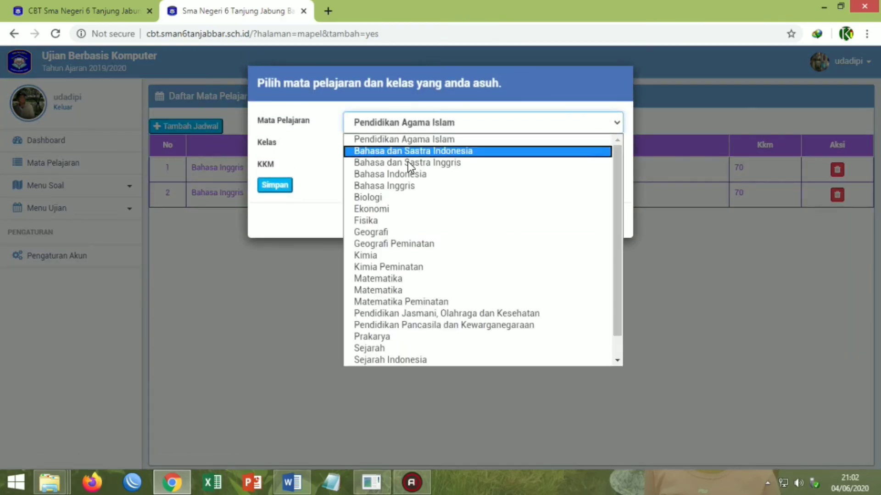
key("Escape")
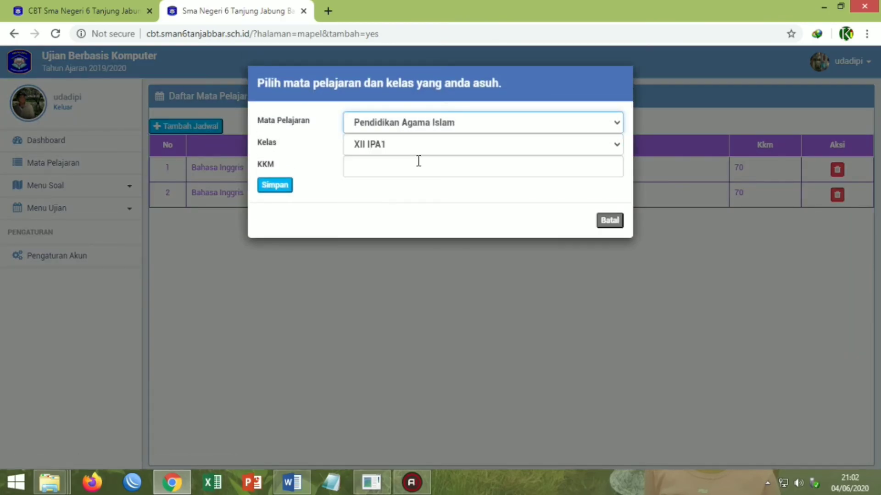
left_click(372, 146)
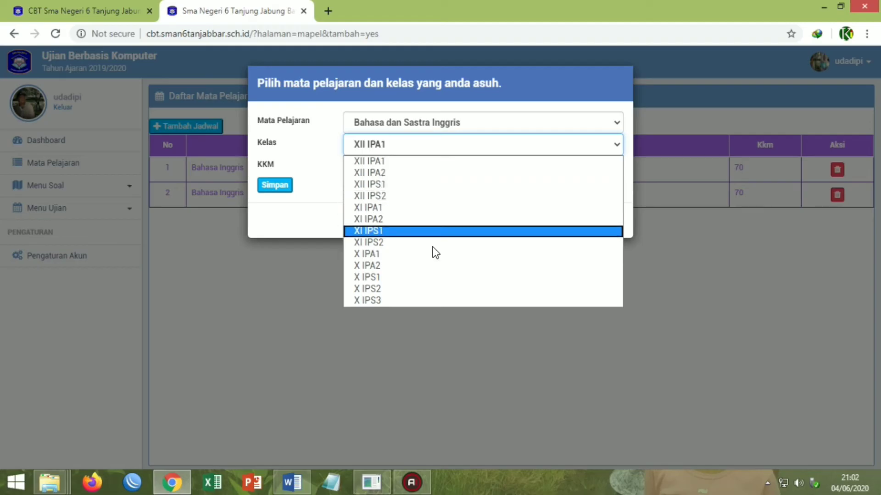
left_click(390, 241)
left_click(370, 166)
left_click(367, 195)
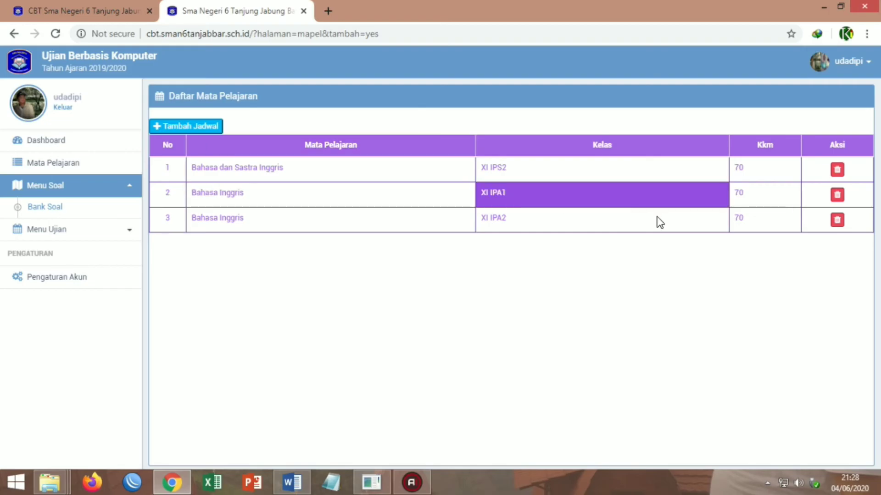
- Open the question bank and start a new question package named BASINGXI20201
left_click(55, 191)
left_click(63, 190)
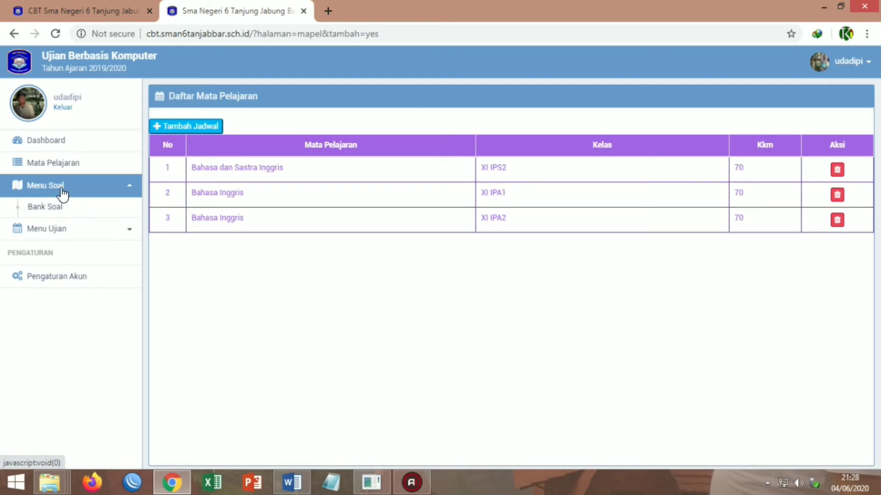
left_click(42, 210)
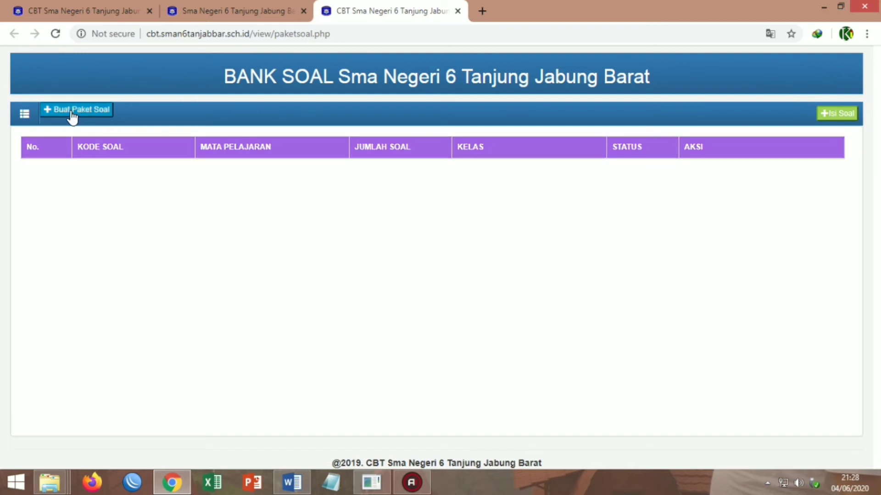
left_click(72, 114)
left_click_drag(482, 153, 378, 155)
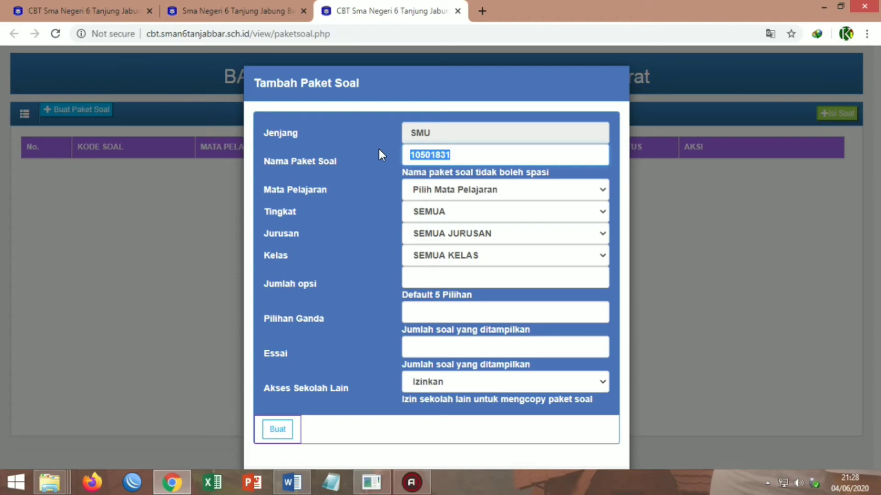
type("BASINGXI20")
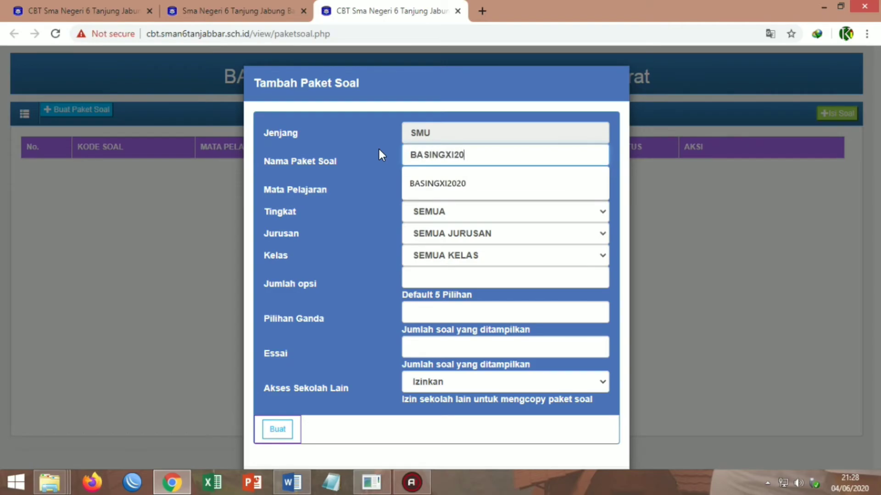
type("20")
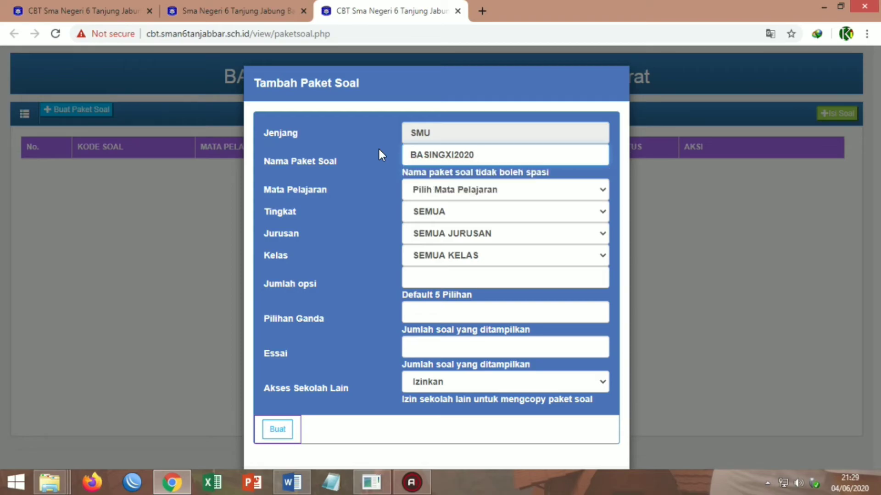
type("1")
- Set the package's subject to Bahasa dan Sastra Inggris and its grade level to XI
left_click(476, 188)
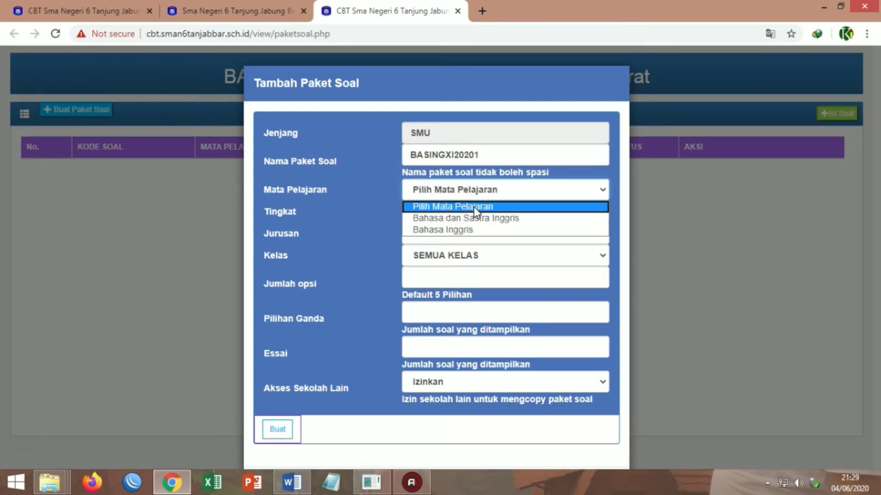
left_click(474, 219)
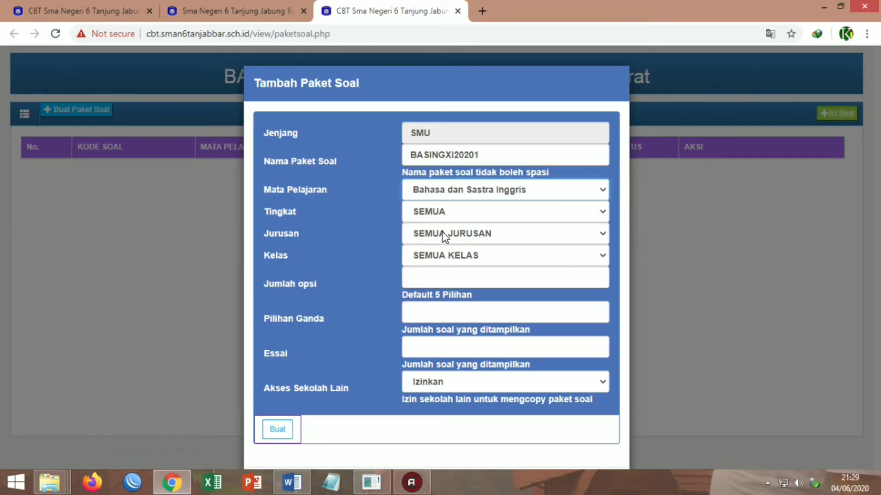
left_click(434, 216)
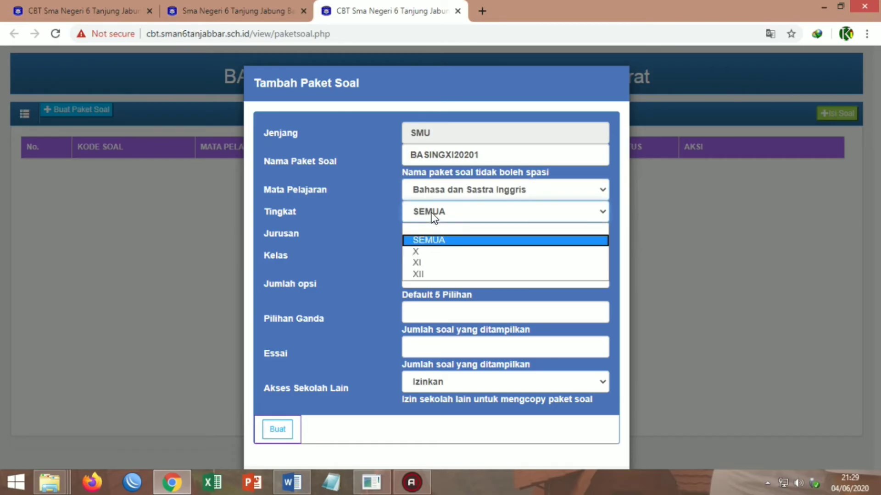
left_click(431, 263)
- Set the package to 5 answer options, 5 multiple-choice questions and 3 essay questions
left_click(435, 280)
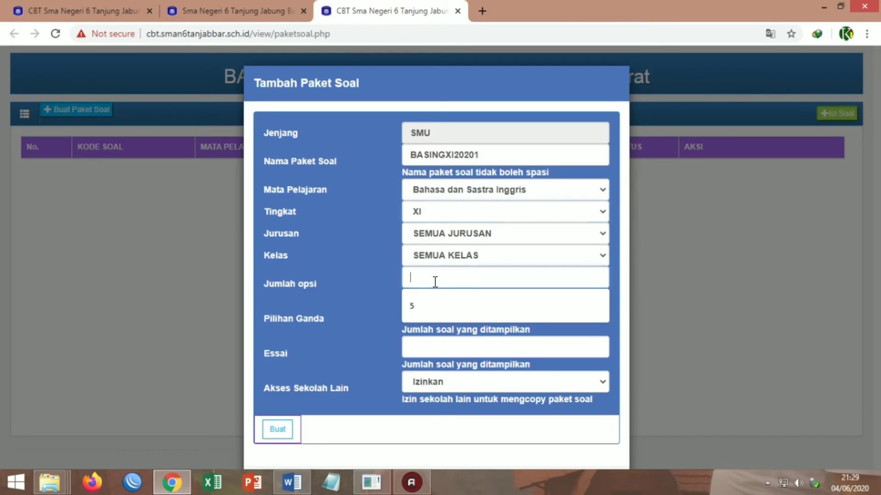
left_click(513, 303)
left_click(465, 313)
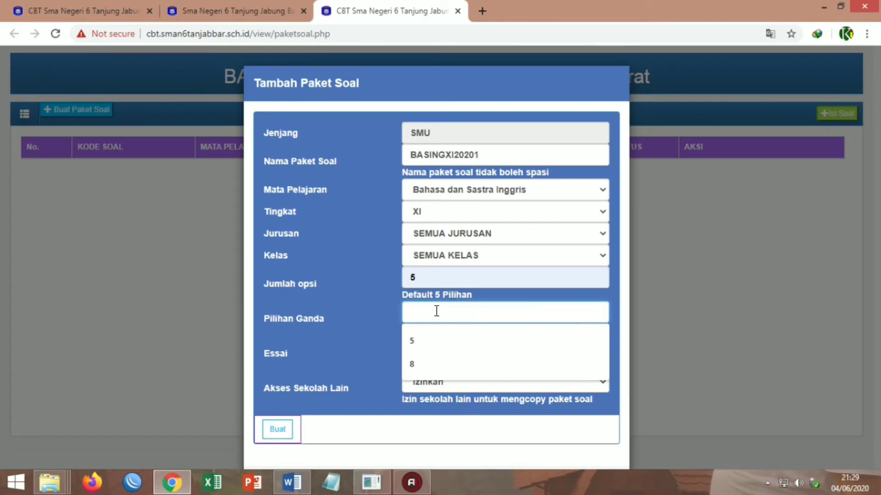
left_click(339, 307)
left_click(454, 314)
left_click(445, 341)
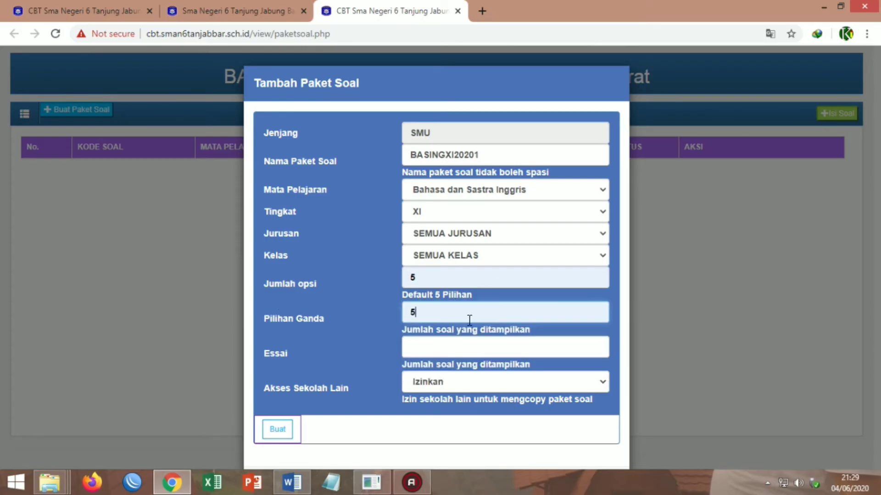
left_click(454, 347)
left_click(430, 376)
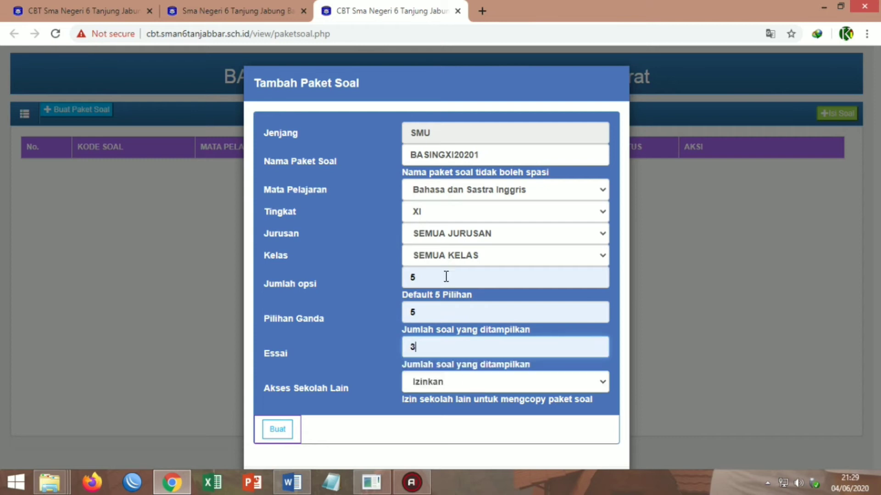
- Set other schools' access to Tidak and keep the package on SEMUA JURUSAN and SEMUA KELAS
left_click(440, 382)
left_click(431, 409)
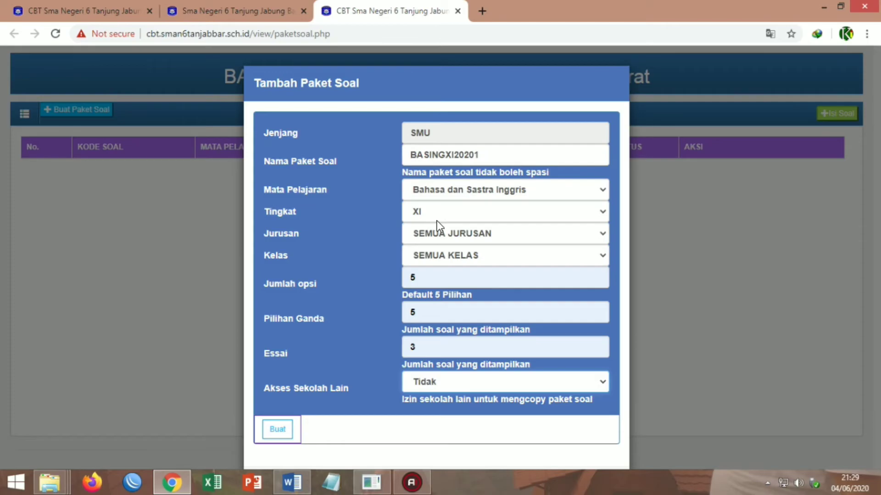
left_click(461, 233)
left_click(463, 235)
left_click(450, 254)
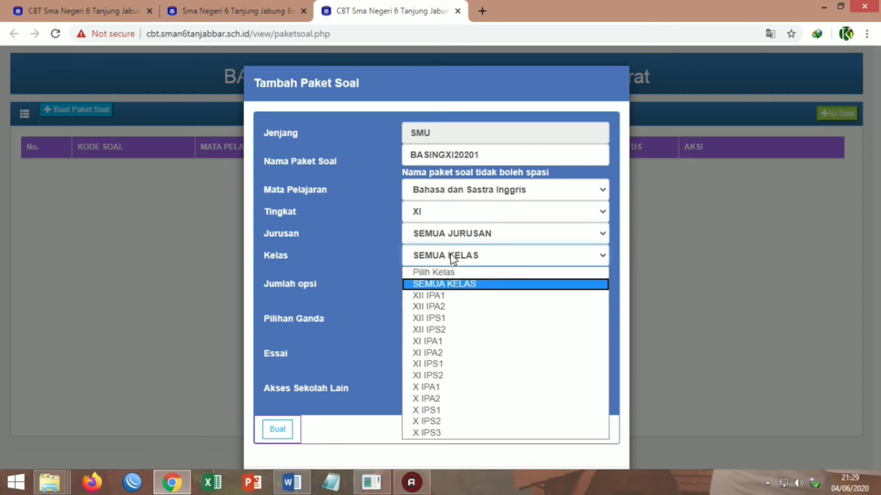
left_click(451, 254)
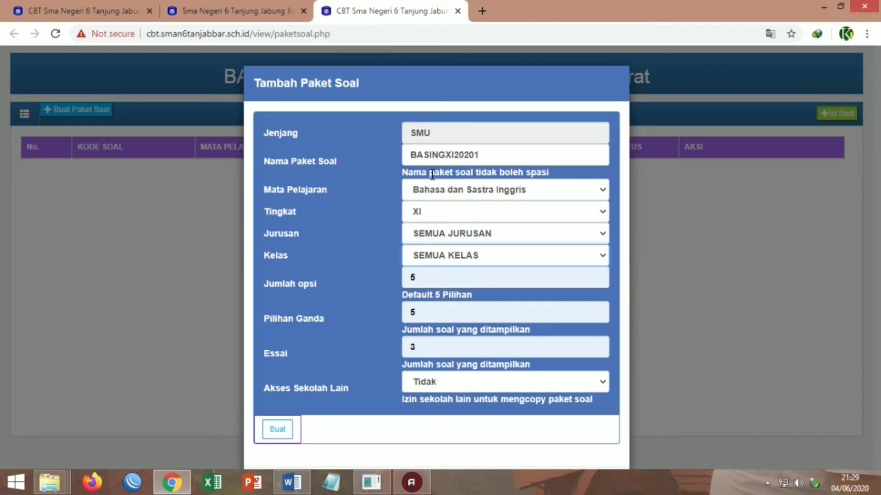
- Create the BASINGXI20201 question package with the entered settings and close the form
left_click_drag(400, 169, 549, 170)
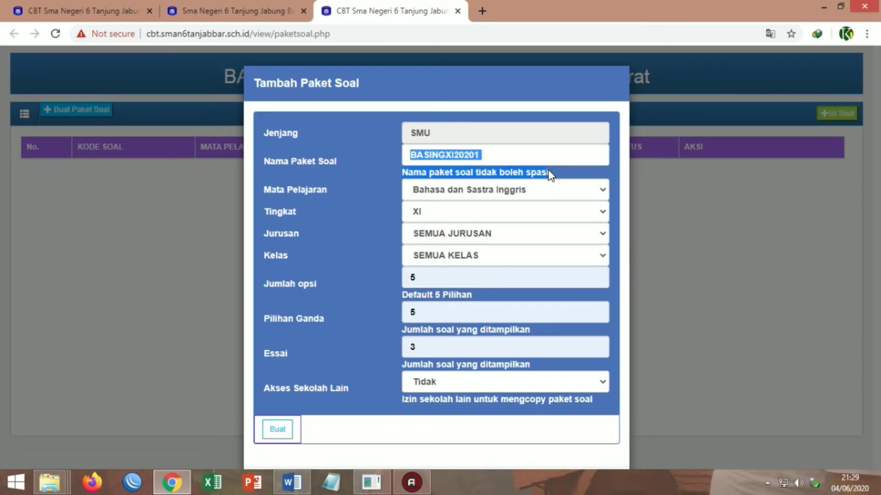
left_click(284, 433)
scroll(772, 402, "down", 2)
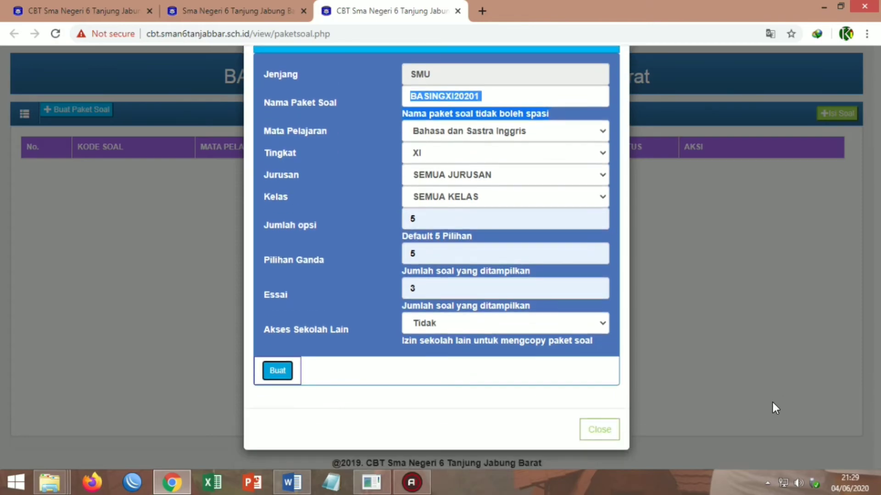
left_click(601, 439)
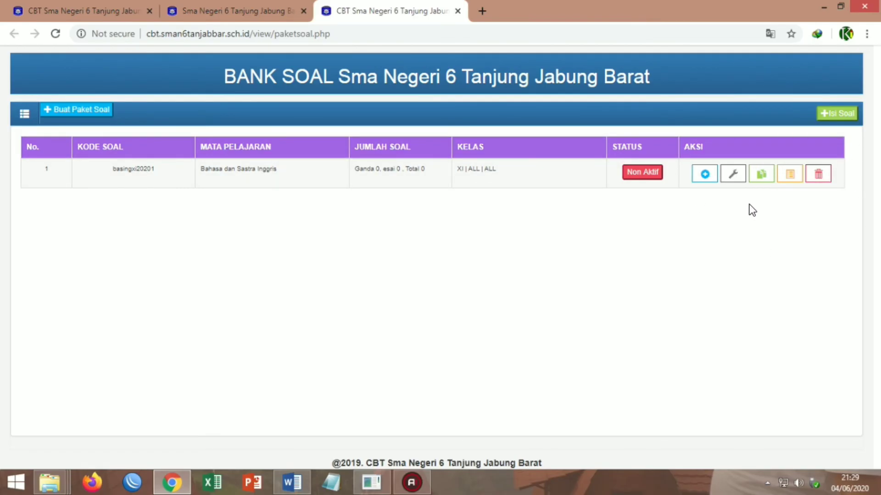
- Open the question entry editor for basingxi20201, copy the entire formatsoalBING document in Word, and return to the browser
left_click(702, 176)
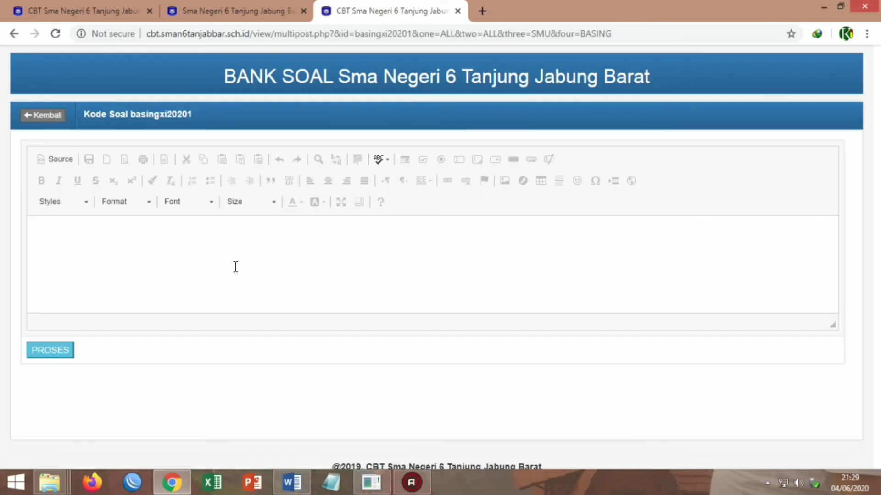
left_click(337, 254)
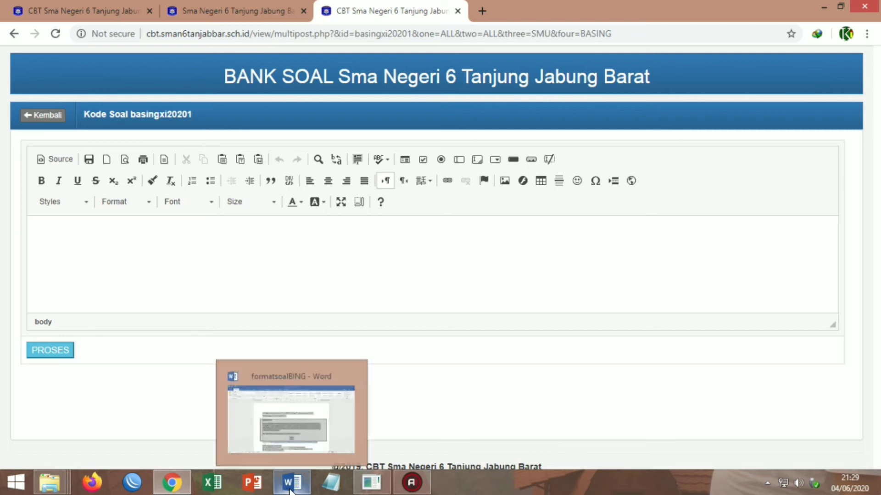
left_click(290, 485)
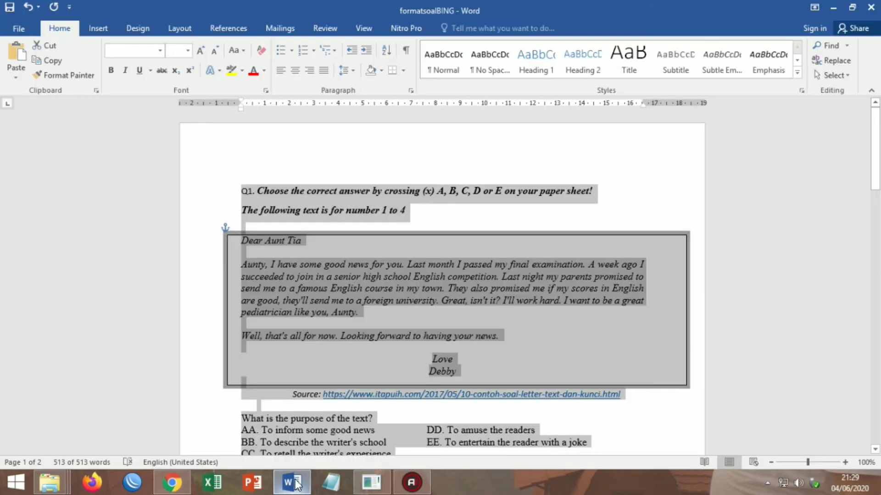
left_click(229, 189)
left_click(241, 195)
key("ctrl+a")
right_click(274, 196)
left_click(212, 194)
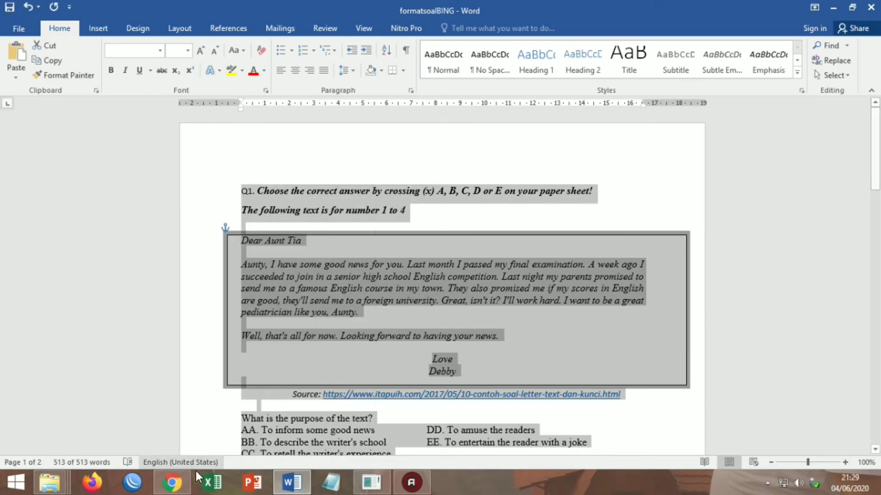
left_click(172, 482)
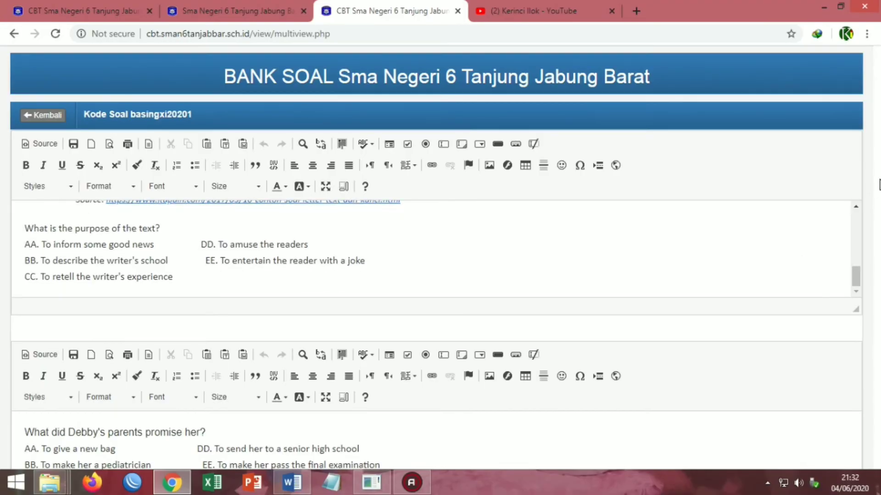
- Look through the split questions down to the last essay item and save them all to the basingxi20201 package
left_click_drag(874, 138, 878, 458)
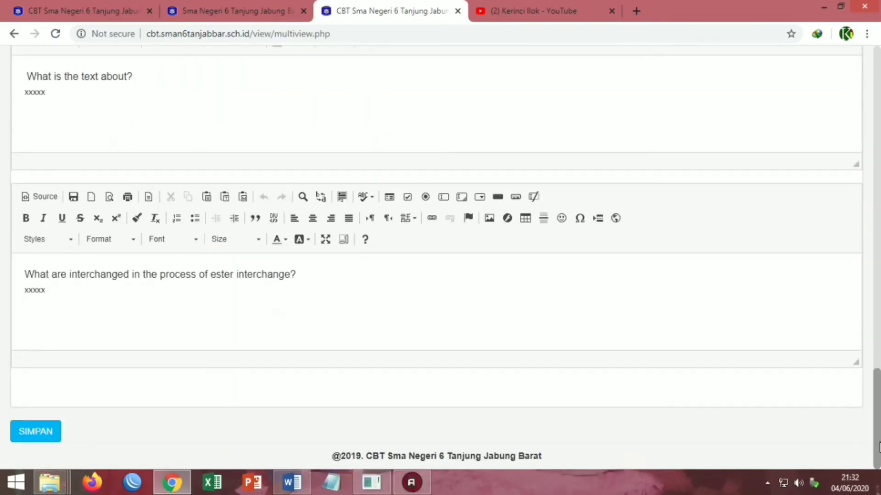
left_click(43, 433)
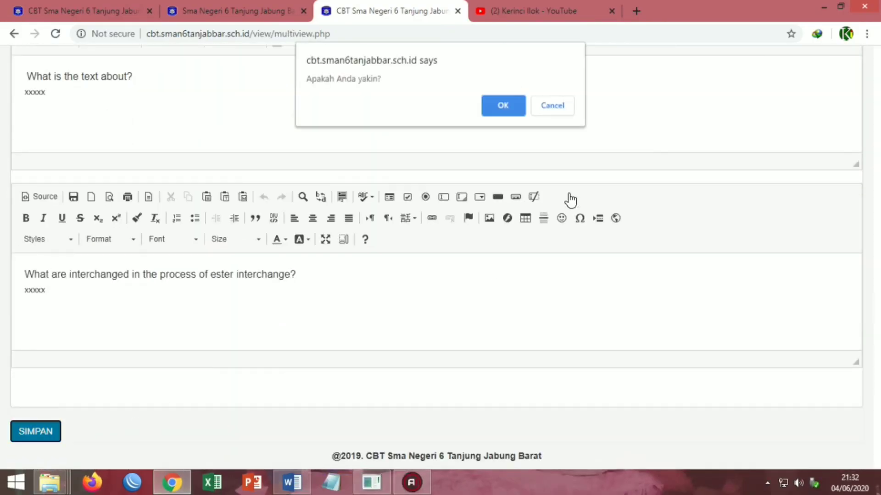
left_click(498, 108)
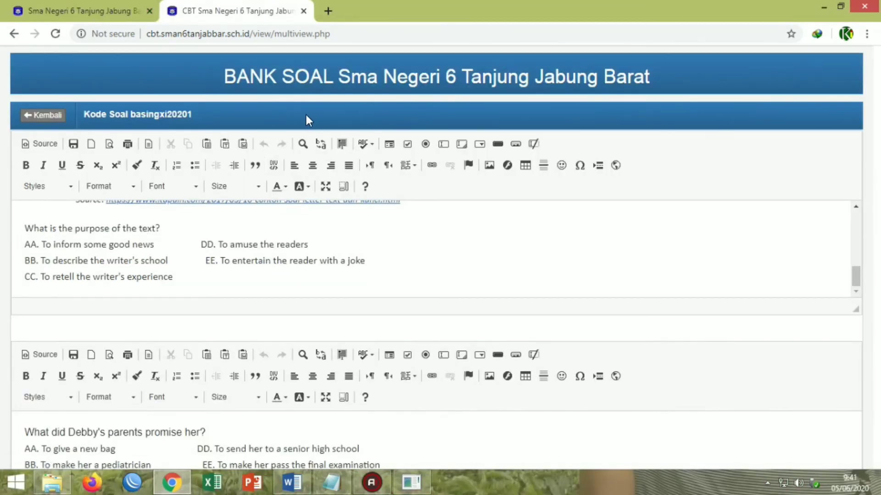
scroll(265, 158, "down", 1)
scroll(265, 157, "up", 5)
scroll(693, 209, "up", 4)
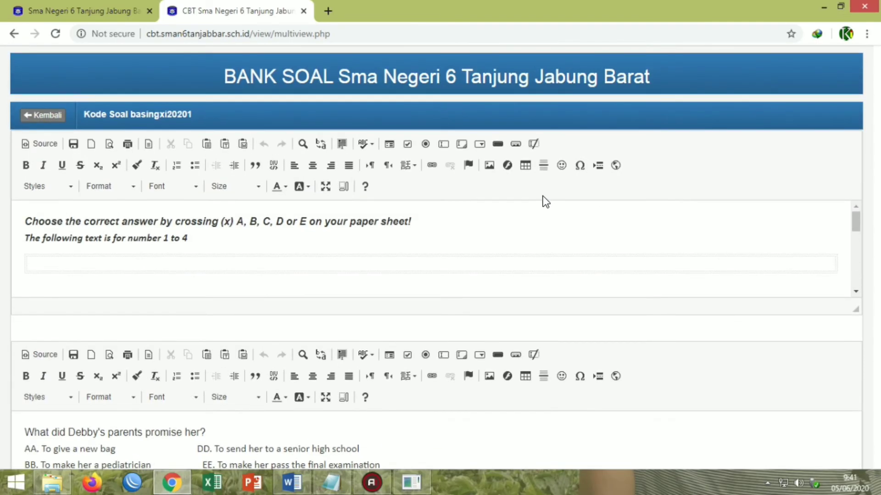
scroll(544, 199, "down", 2)
scroll(504, 231, "down", 20)
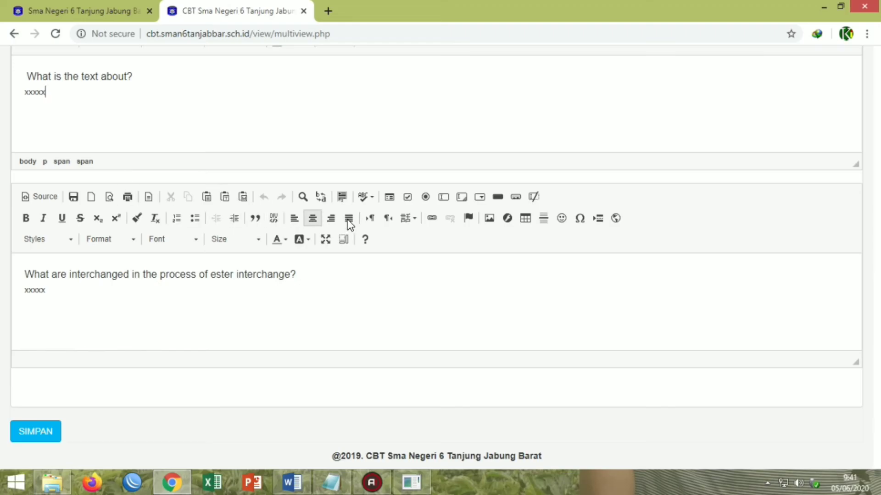
left_click(41, 433)
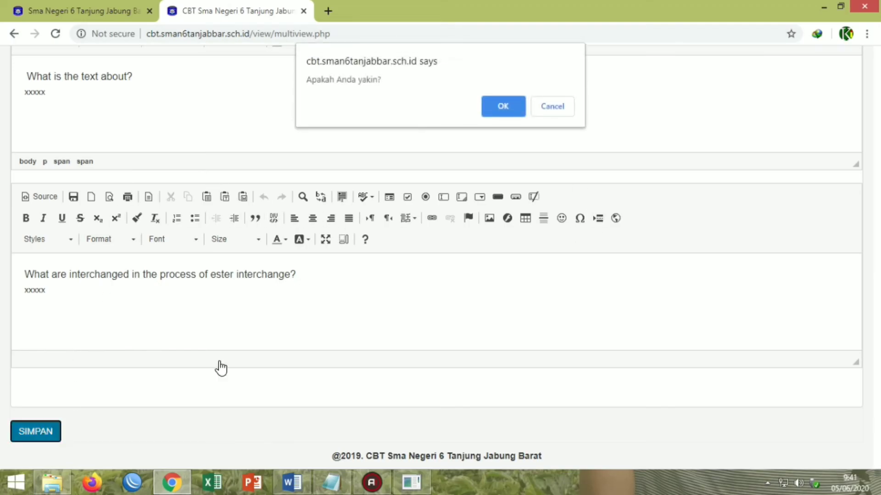
left_click(504, 106)
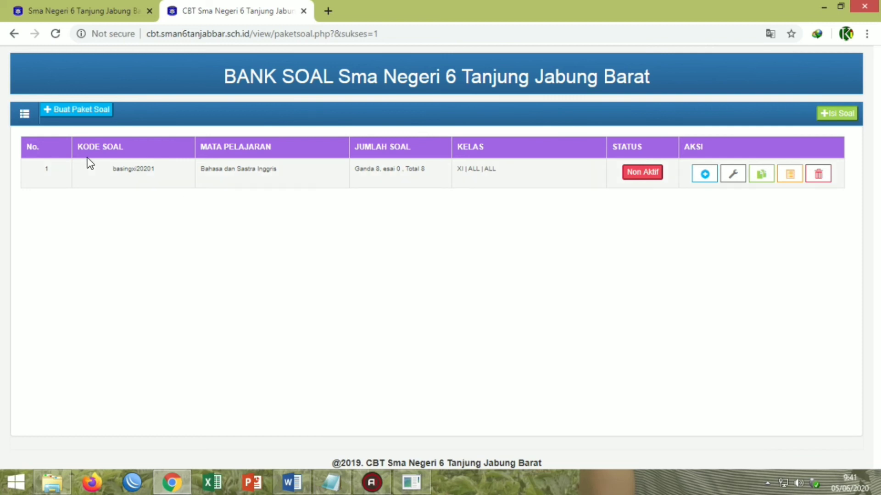
- Open the saved question list of basingxi20201, examine each question's text, options, key and weight, and return to the package list
left_click_drag(110, 169, 161, 169)
left_click(252, 228)
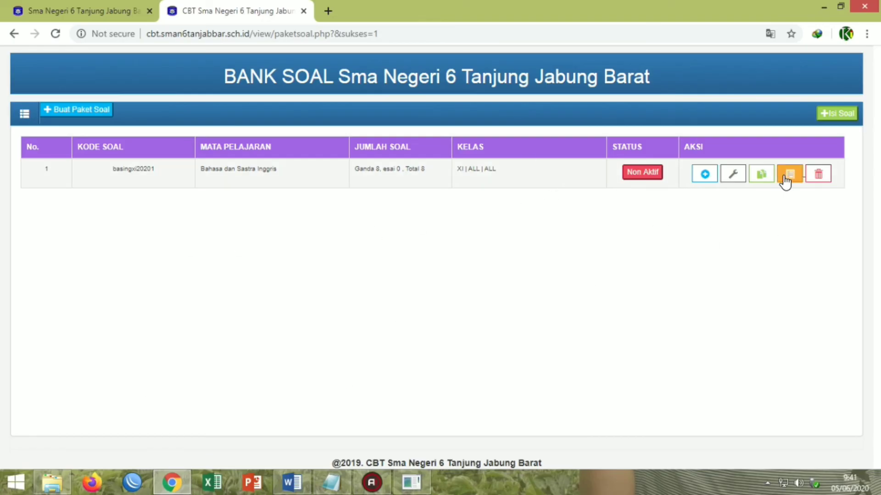
left_click(785, 182)
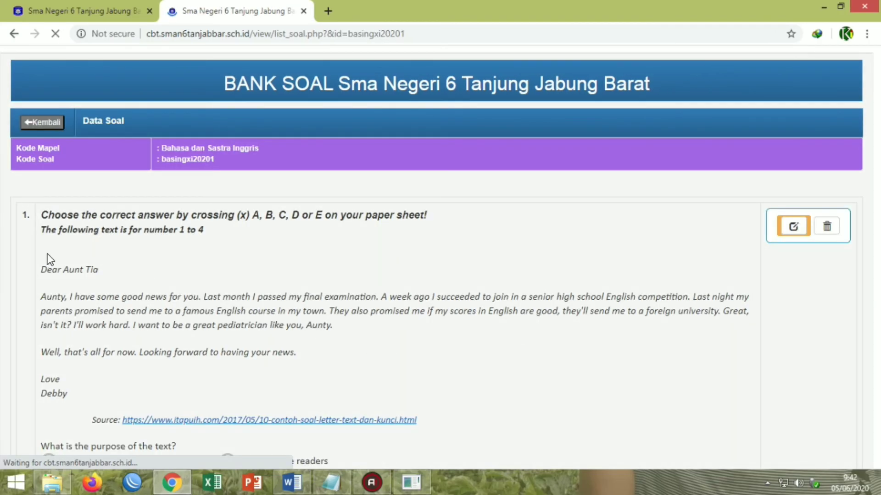
scroll(75, 252, "down", 5)
scroll(301, 287, "down", 8)
scroll(332, 303, "down", 9)
scroll(246, 306, "down", 11)
left_click(118, 255)
left_click(96, 89)
scroll(120, 191, "up", 4)
scroll(137, 239, "down", 5)
scroll(142, 247, "up", 3)
scroll(188, 243, "down", 6)
scroll(152, 274, "up", 9)
scroll(153, 270, "down", 1)
scroll(156, 266, "down", 8)
scroll(156, 266, "up", 5)
scroll(157, 265, "down", 3)
scroll(158, 263, "up", 15)
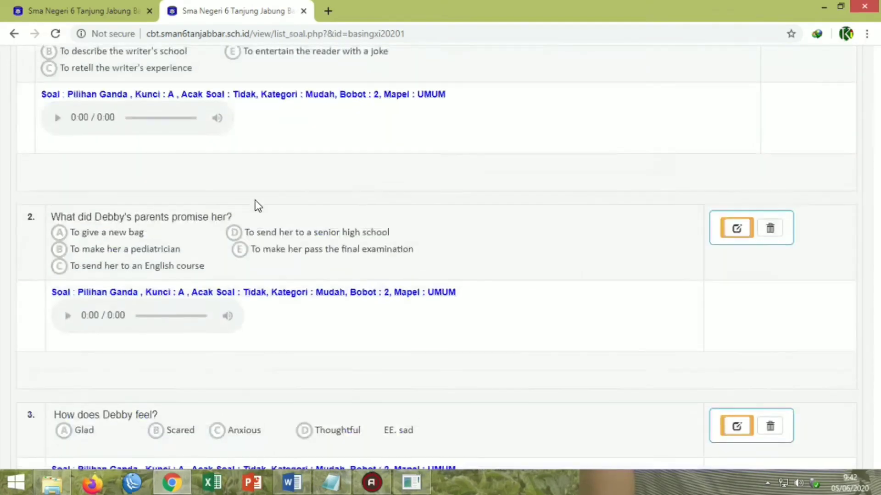
scroll(255, 200, "up", 5)
left_click(42, 124)
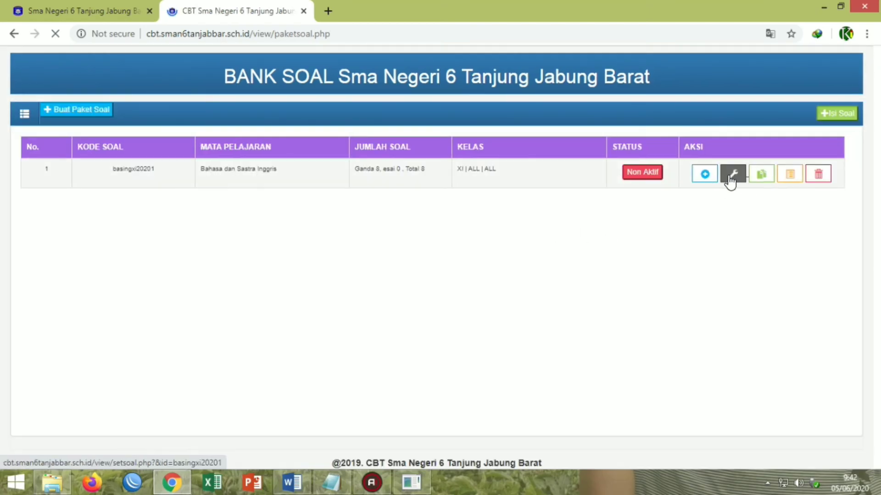
- Open the question settings of basingxi20201 and give question 1 ACAK SOAL TIDAK, key A, KD1 and a weight of 10
left_click(732, 179)
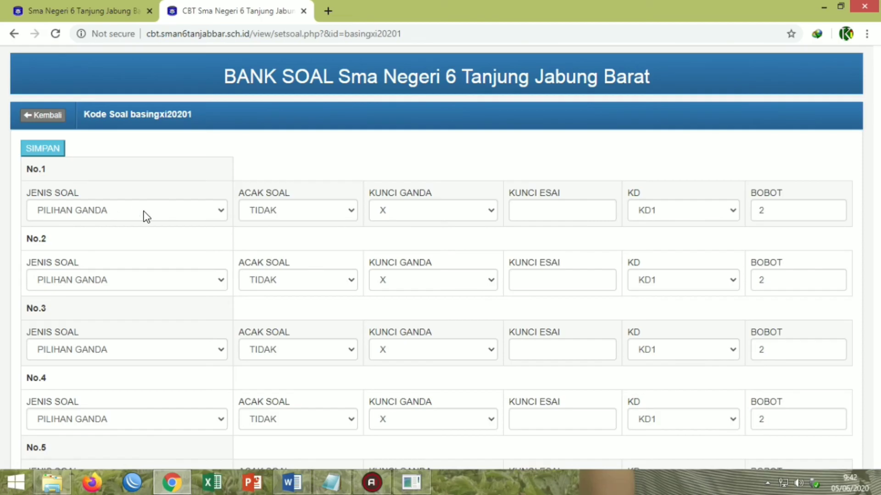
left_click(312, 215)
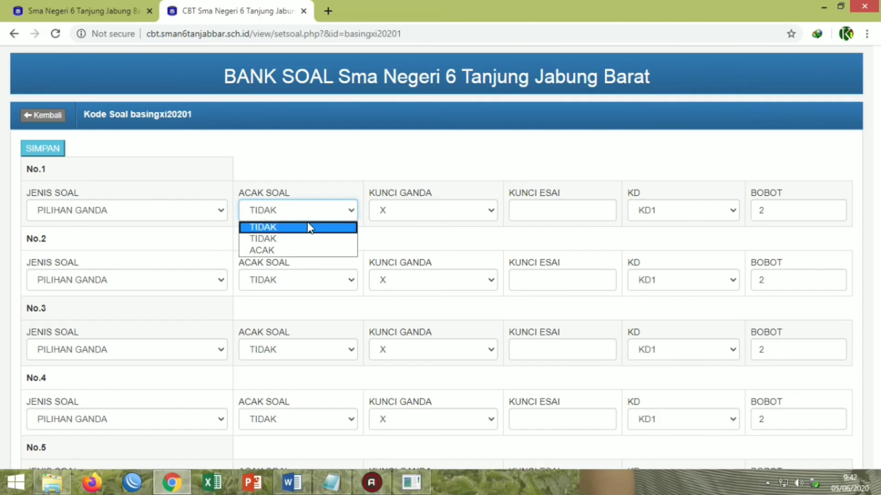
left_click(307, 226)
left_click(398, 213)
left_click(394, 241)
left_click(570, 208)
left_click(654, 211)
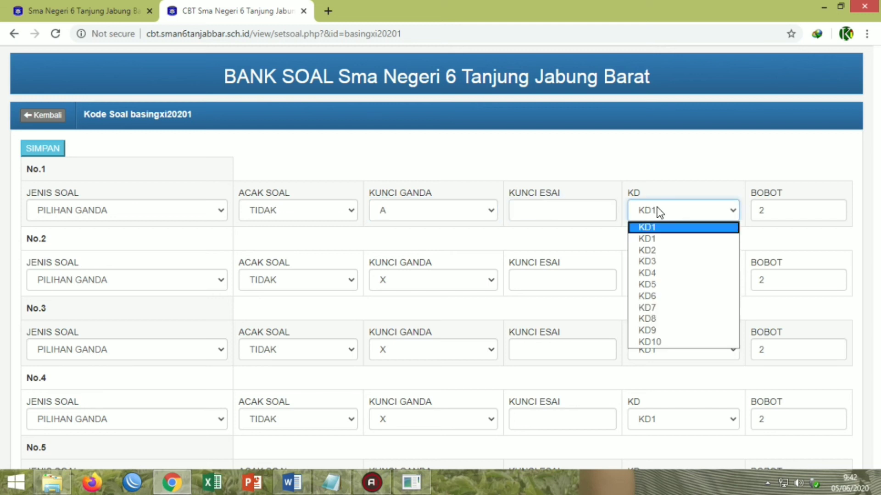
left_click(647, 229)
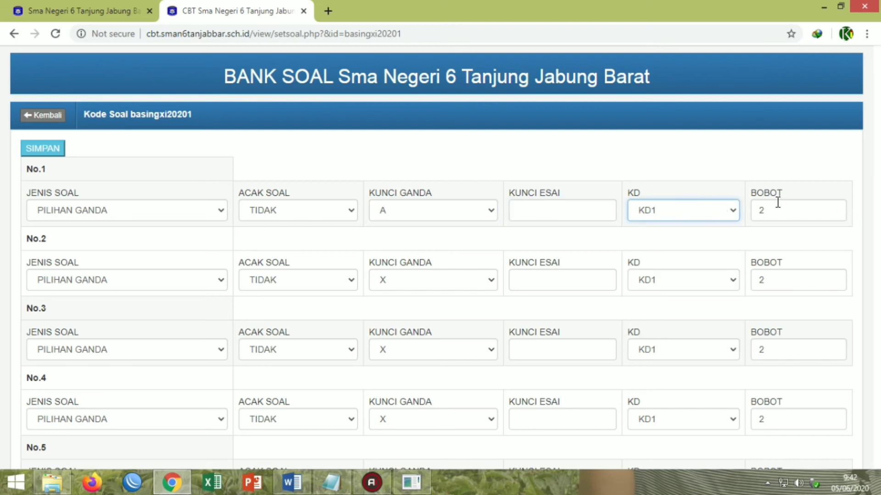
scroll(734, 202, "down", 3)
scroll(680, 196, "up", 3)
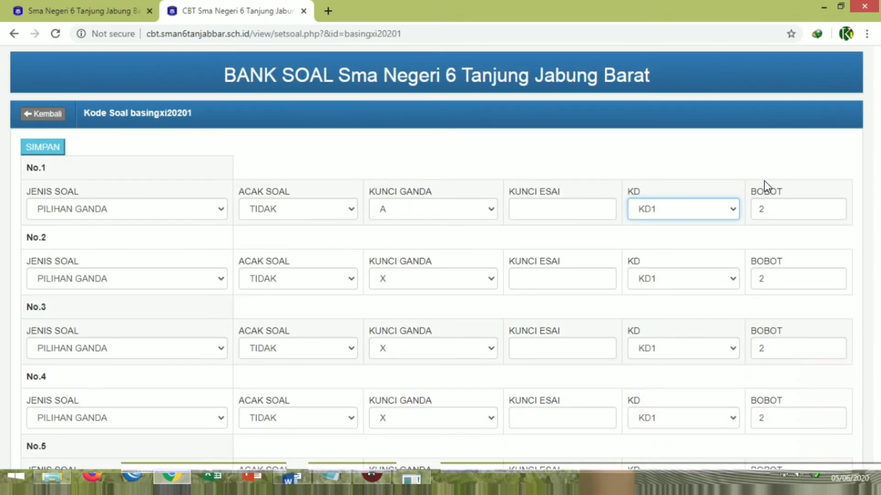
key("Tab")
type("10")
- Keep question 2 as PILIHAN GANDA with ACAK SOAL on TIDAK
left_click(188, 281)
left_click(173, 310)
left_click(279, 280)
left_click(275, 309)
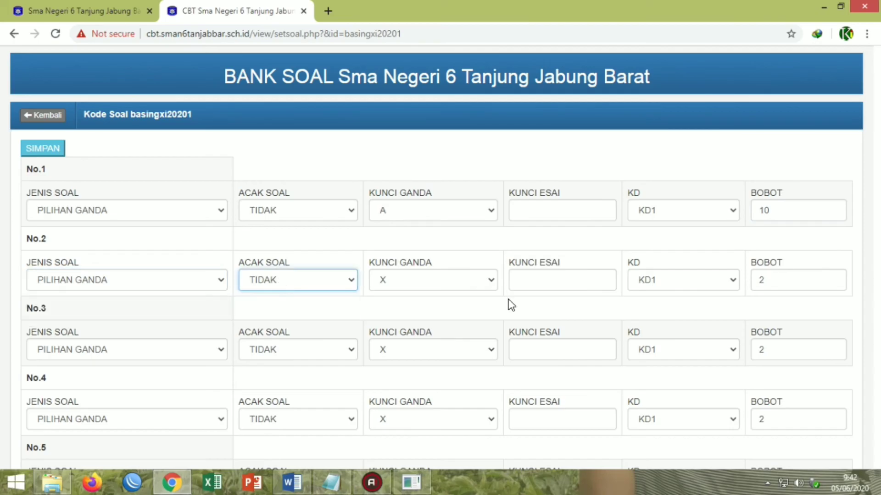
- Set the weight of questions 2 and 3 to 10 and assign question 2 to KD2
scroll(659, 308, "down", 4)
scroll(798, 86, "up", 3)
double_click(775, 145)
double_click(772, 216)
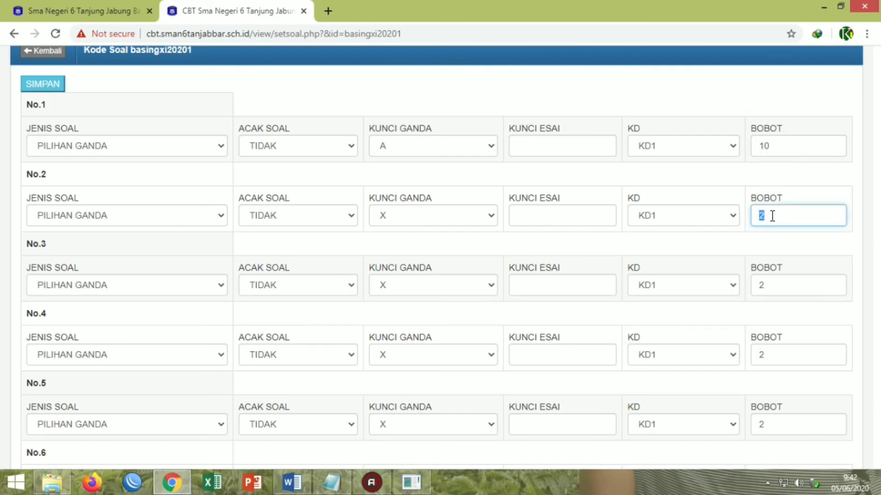
type("10")
double_click(780, 287)
type("10")
left_click(679, 215)
left_click(656, 255)
- Set the weight of questions 4 and 5 to 10
scroll(821, 323, "down", 3)
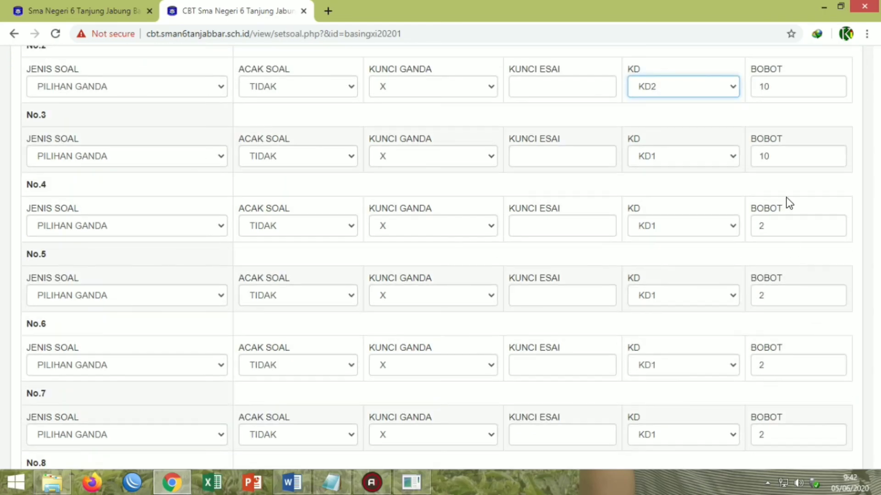
double_click(779, 230)
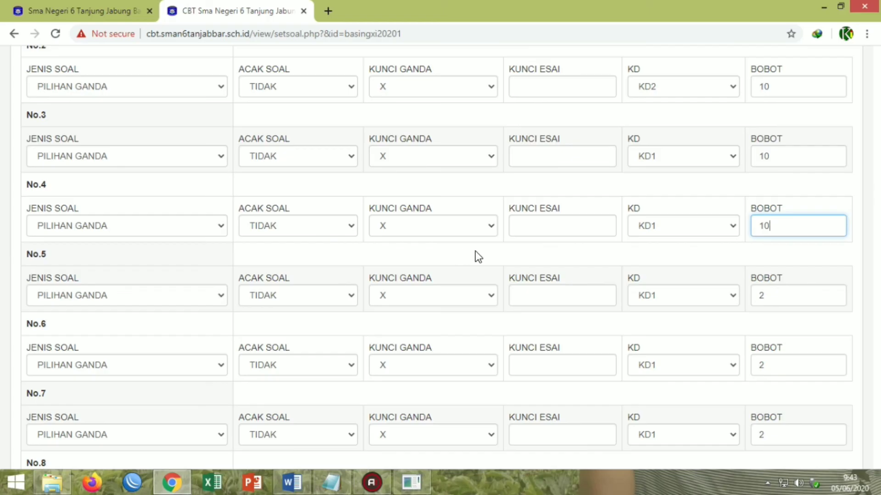
left_click(790, 295)
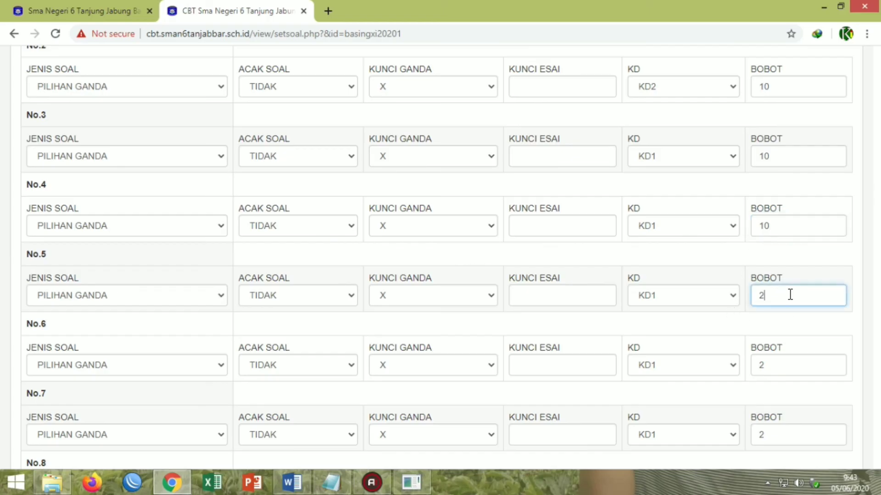
type("10")
- Set the multiple-choice key of questions 5 and 4 to B and choose the keys for questions 3 and 2
scroll(770, 269, "up", 5)
scroll(197, 263, "down", 4)
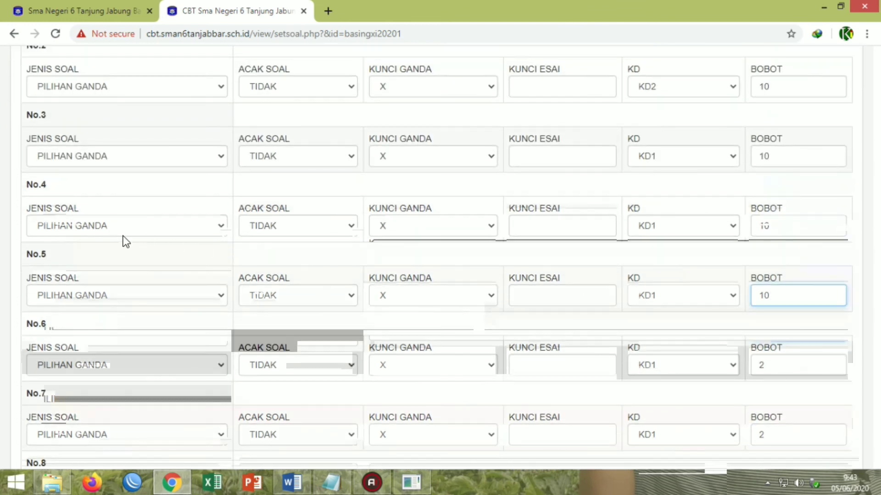
scroll(96, 301, "down", 2)
scroll(109, 302, "down", 1)
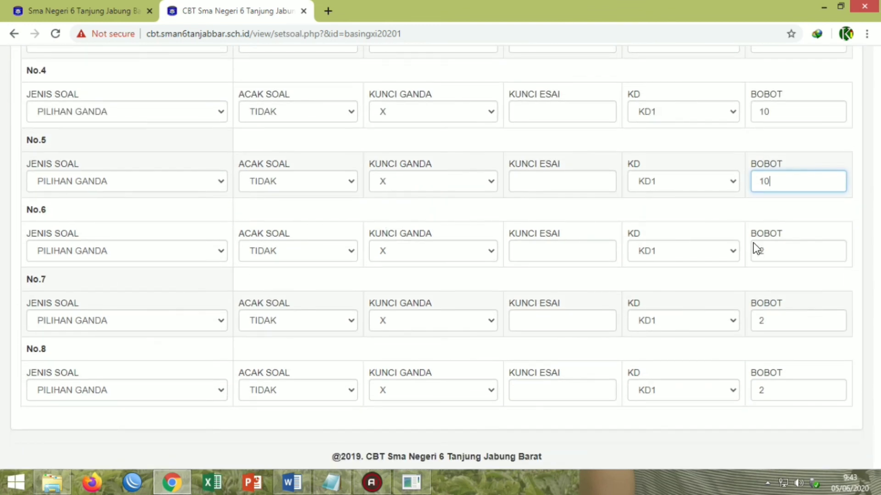
left_click(423, 179)
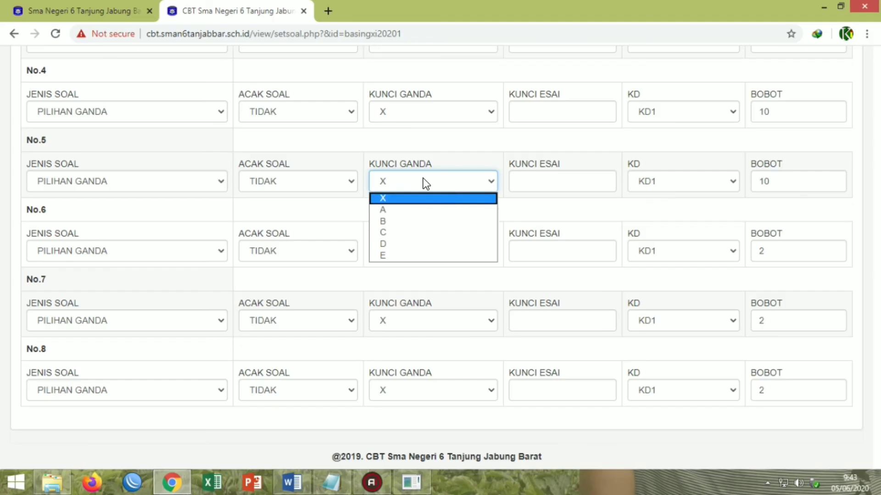
left_click(436, 112)
left_click(417, 151)
scroll(420, 174, "up", 3)
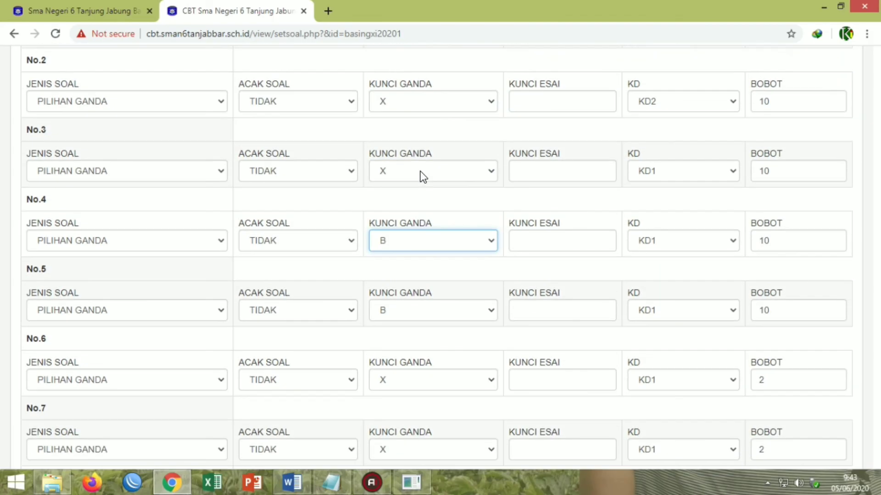
left_click(421, 173)
left_click(412, 211)
left_click(411, 108)
left_click(409, 153)
- Set the question type of questions 6, 7 and 8 to ESAI
scroll(426, 157, "up", 1)
scroll(426, 175, "down", 3)
scroll(426, 180, "down", 2)
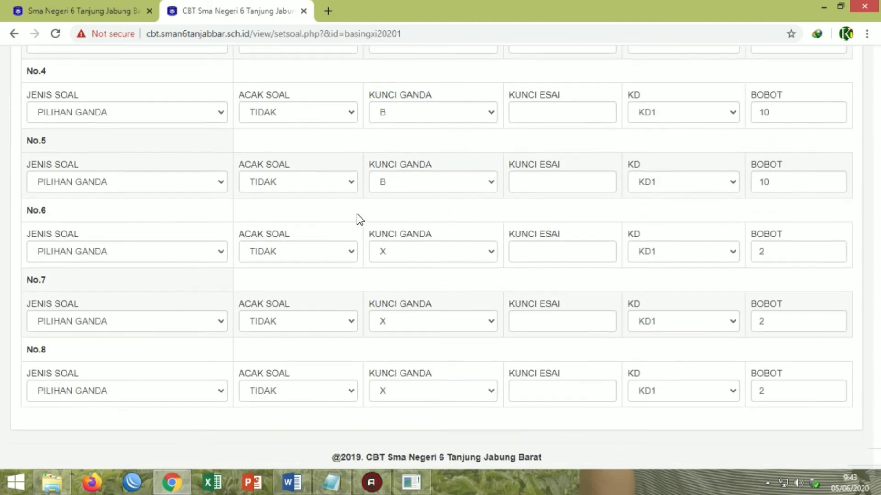
left_click(55, 249)
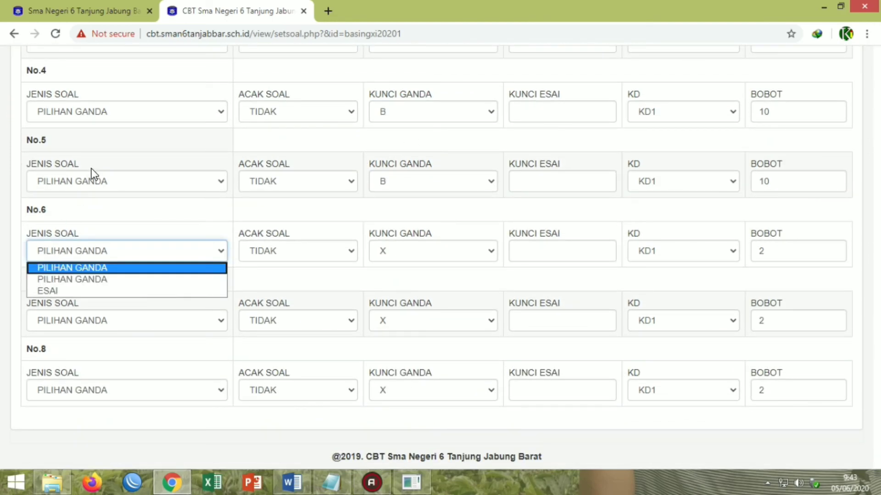
left_click(92, 180)
left_click(80, 210)
left_click(51, 251)
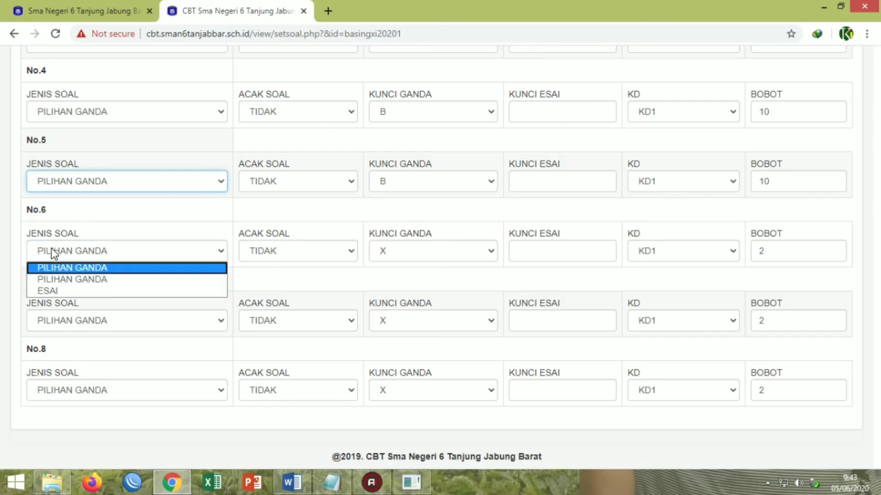
left_click(59, 286)
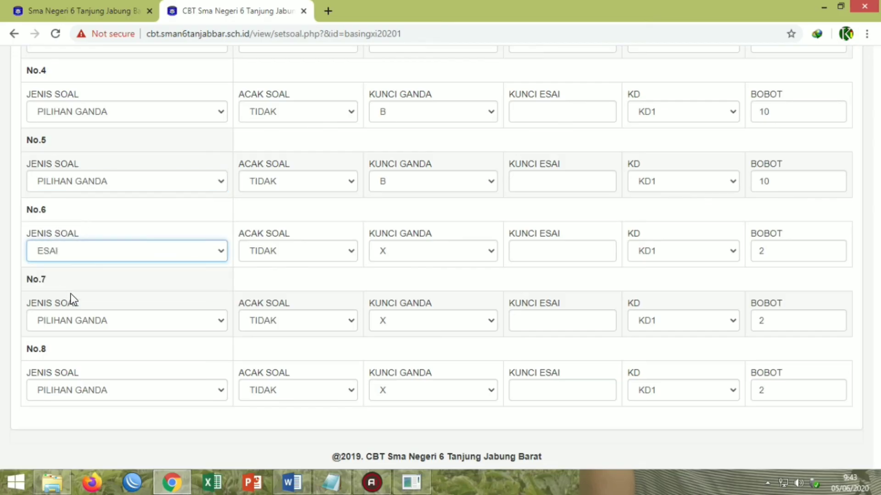
left_click(84, 321)
left_click(70, 362)
left_click(75, 389)
left_click(74, 429)
- Set the weight of question 8 to 10 and save the settings of all questions
left_click(784, 399)
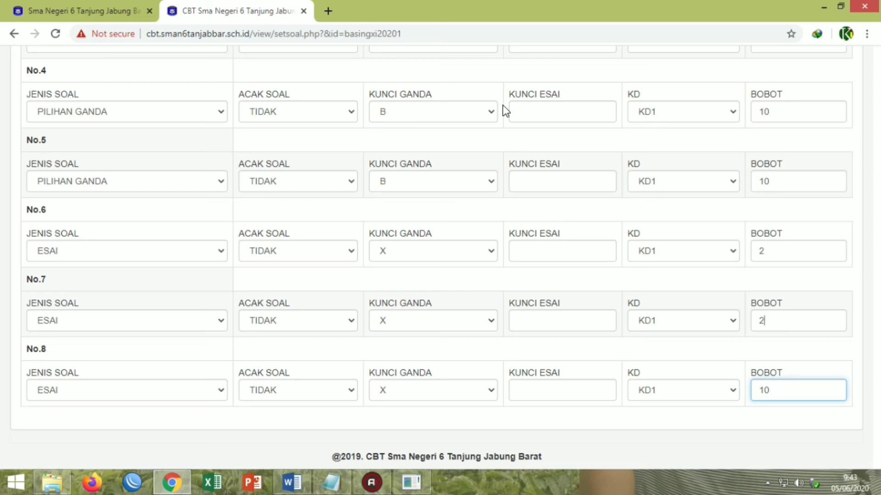
key("Return")
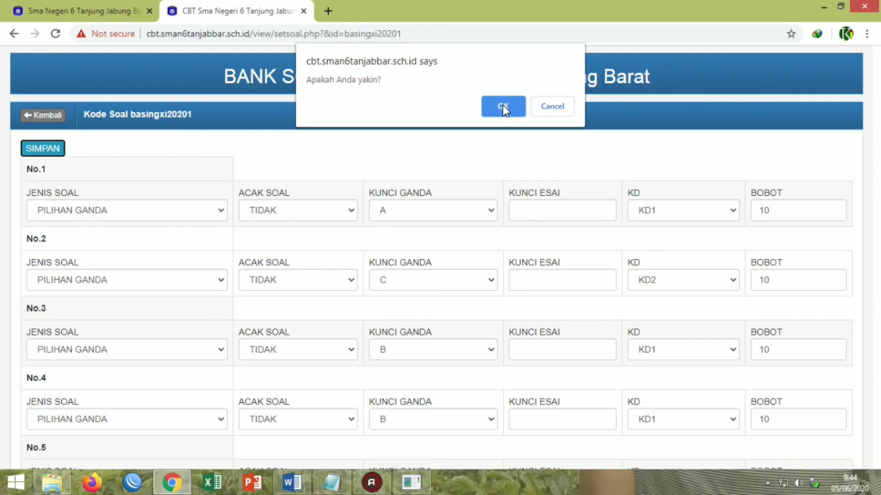
left_click(503, 106)
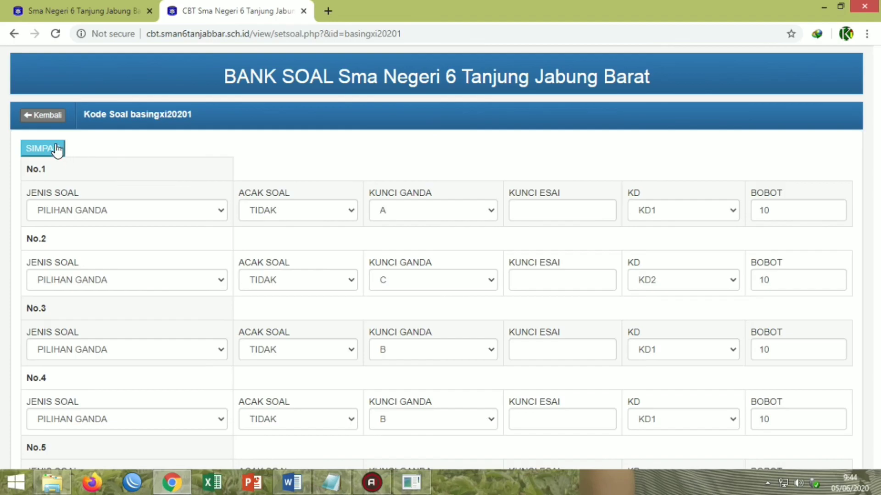
- Return to the package list, activate question package basingxi20201 and close the question bank
left_click(26, 116)
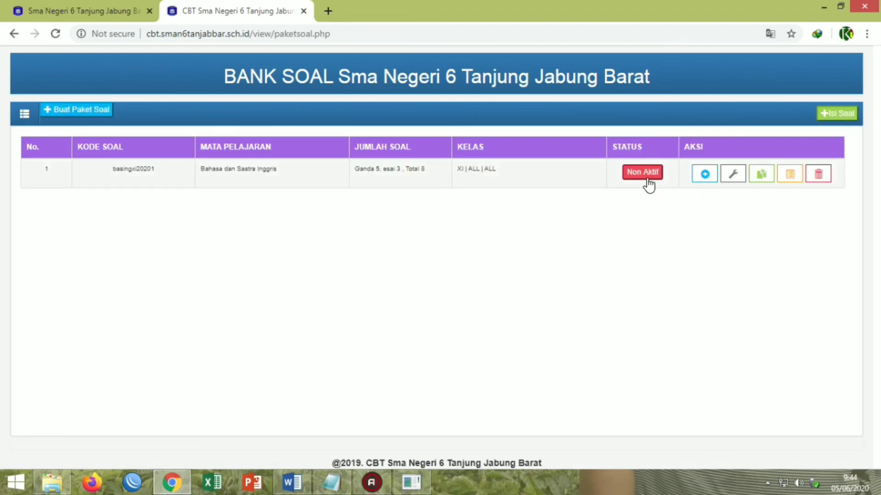
left_click(645, 177)
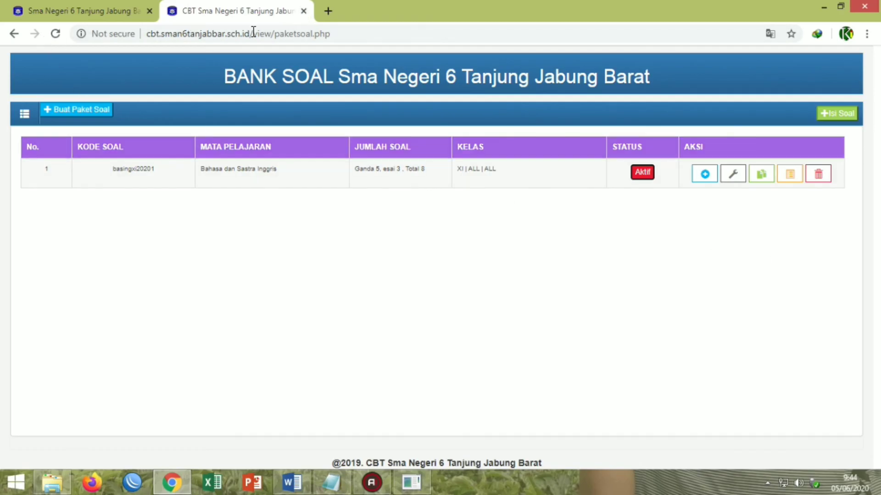
key("ctrl+w")
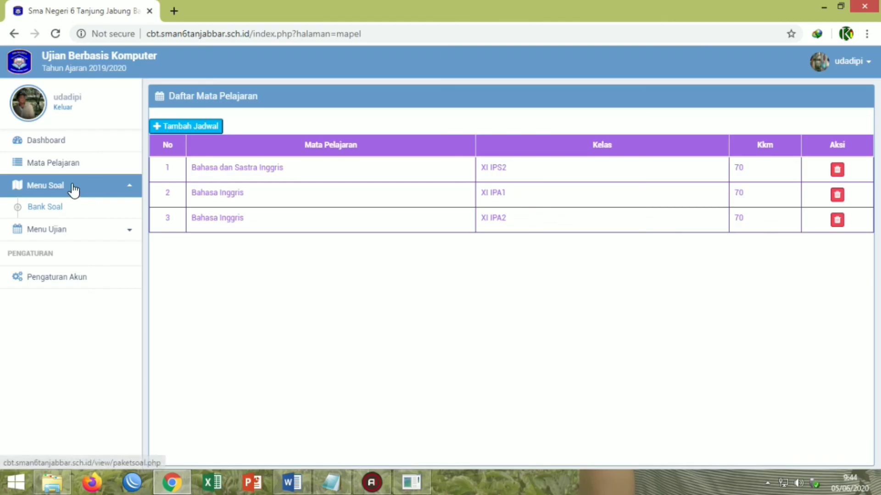
- From the teacher dashboard, view the answer recap of test basingxi20201 and return to the dashboard
left_click(9, 144)
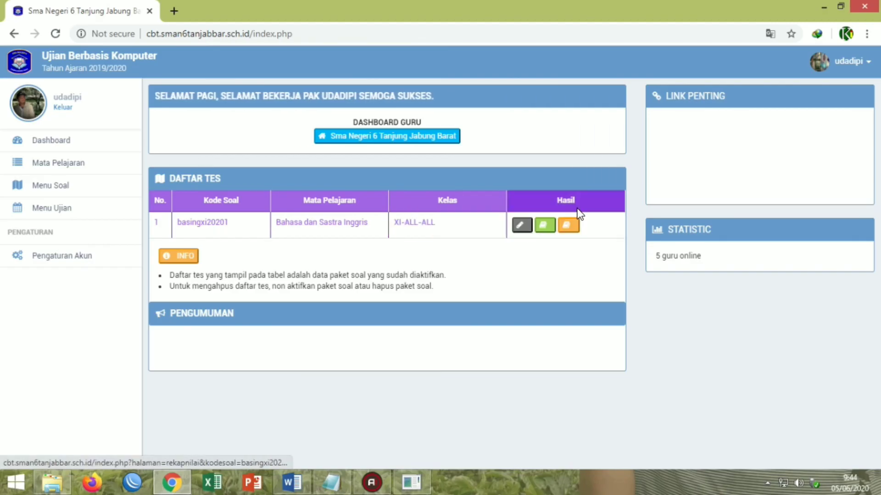
left_click(572, 235)
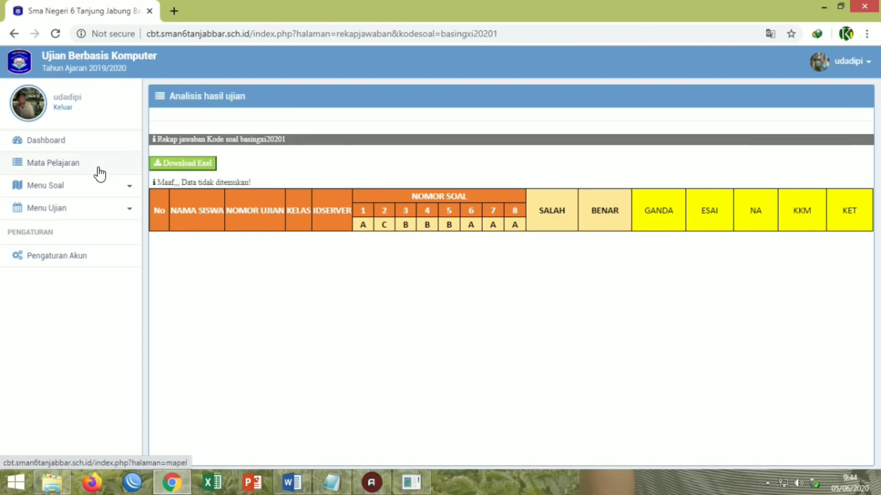
left_click(20, 33)
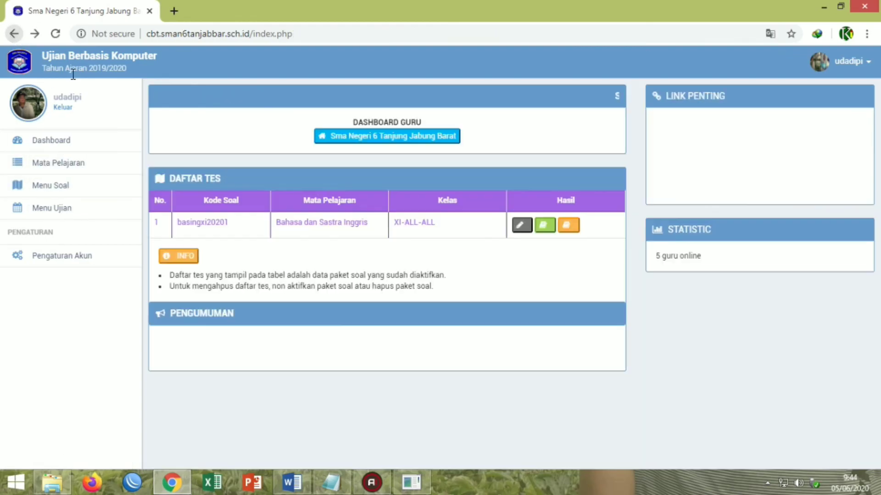